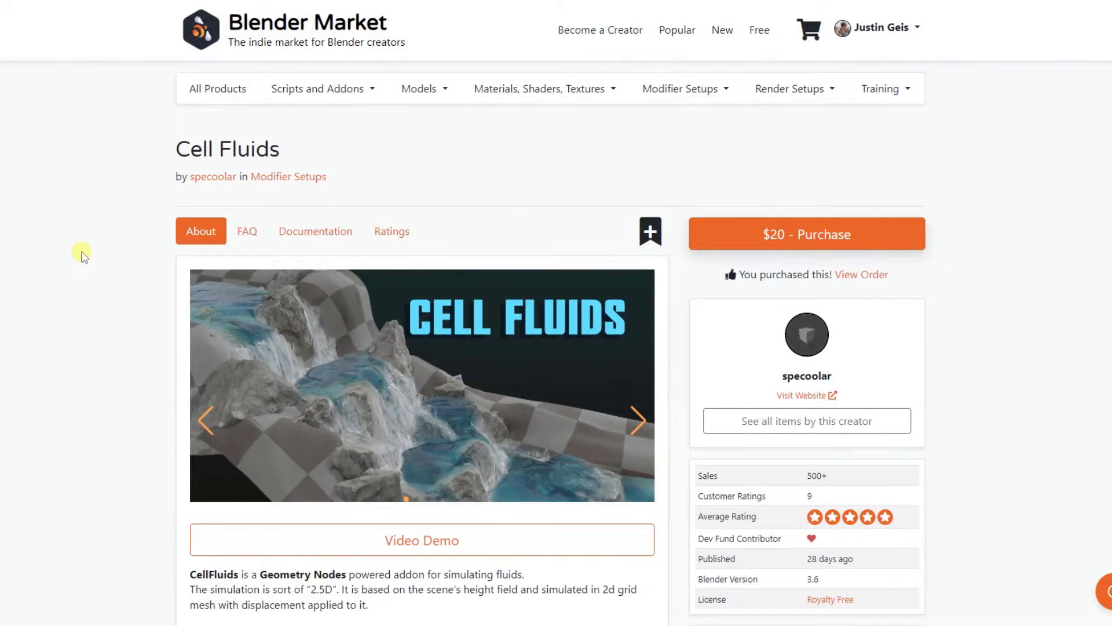
- Review the Cell Fluids product page on Blender Market, including its features, limitations and example images
scroll(81, 253, down, 3)
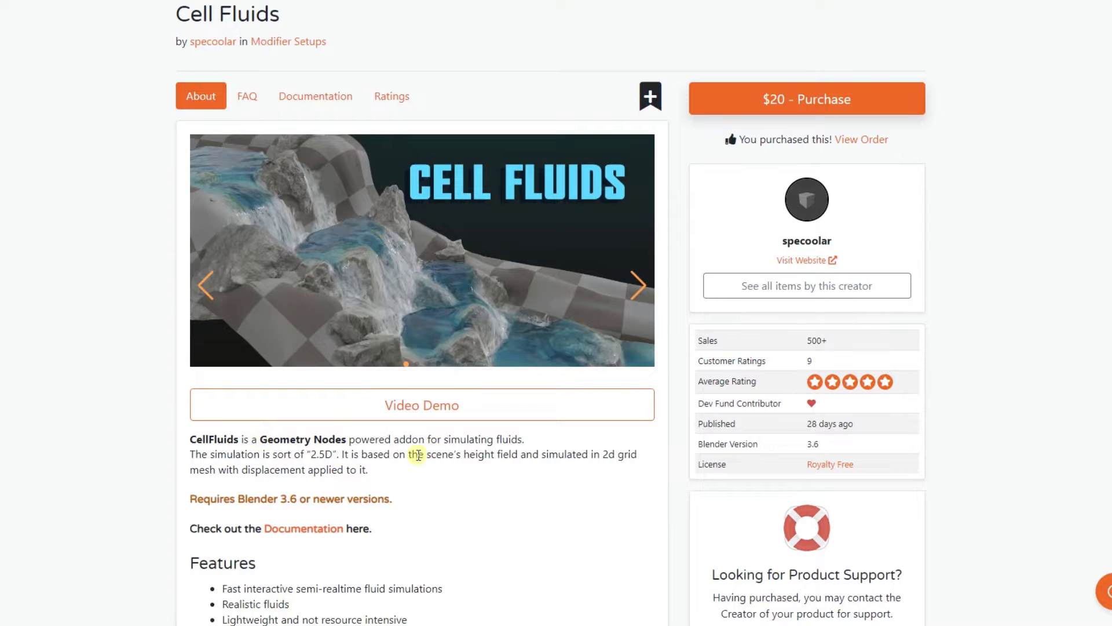
scroll(158, 365, down, 7)
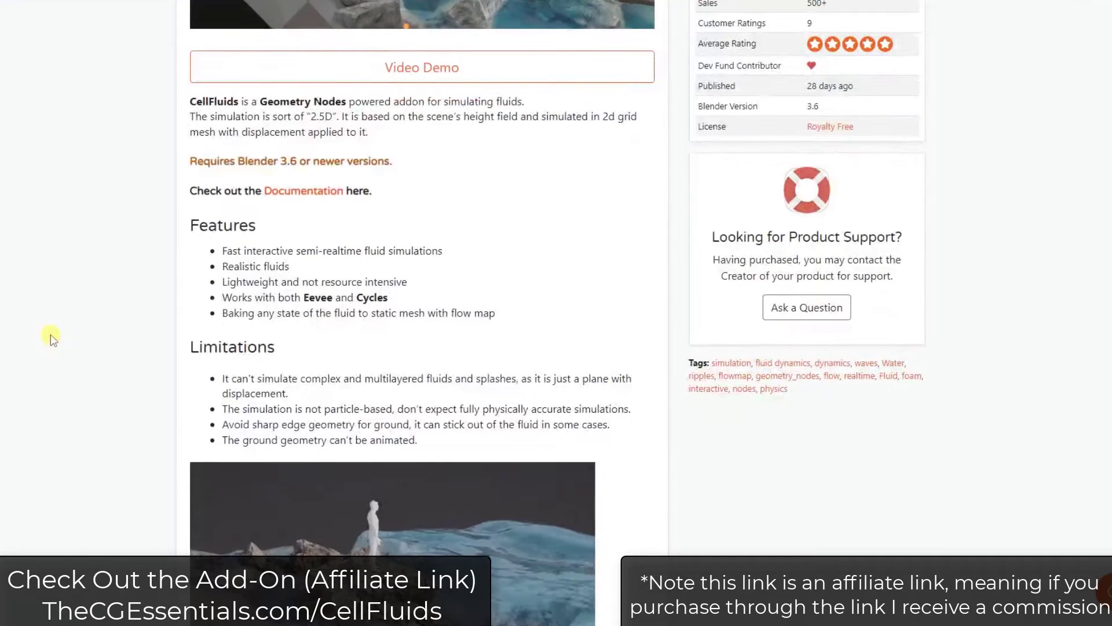
scroll(53, 335, down, 4)
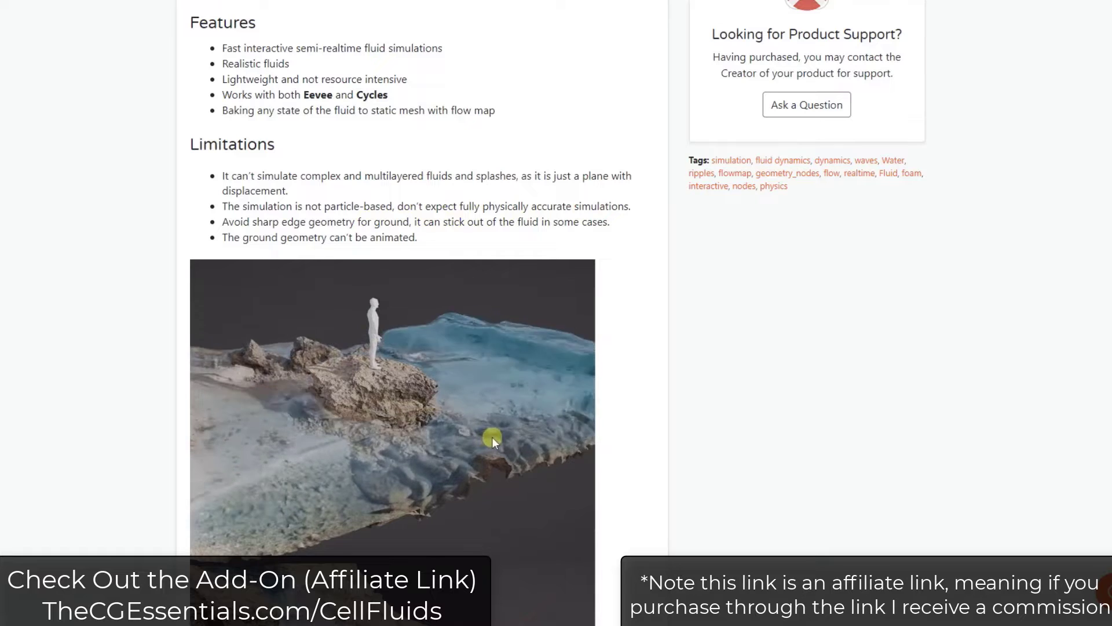
scroll(501, 439, down, 1)
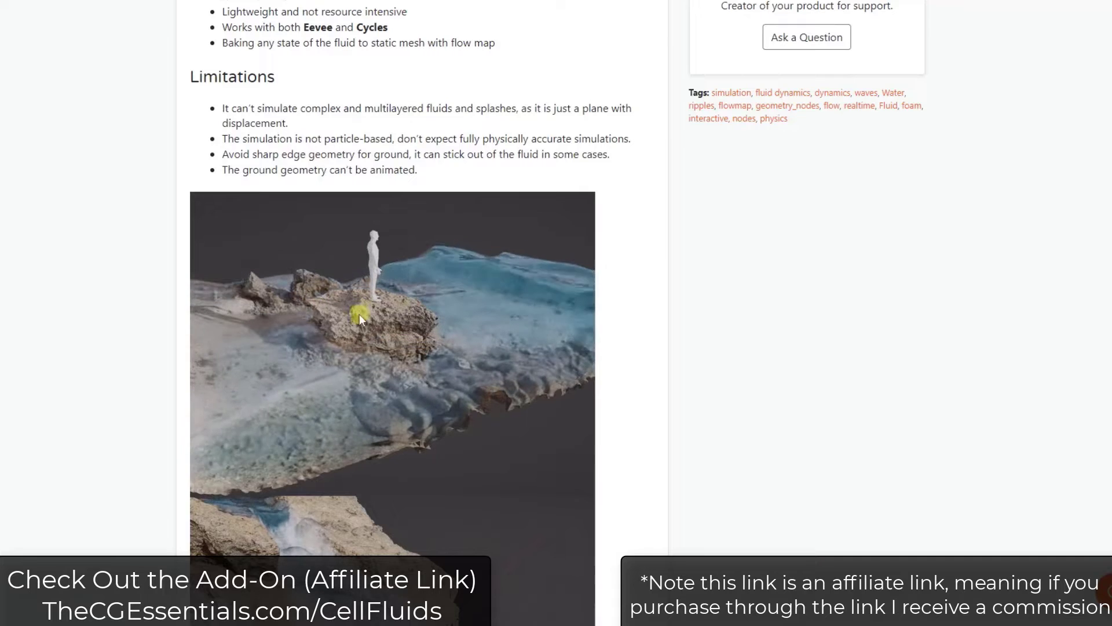
scroll(399, 346, up, 10)
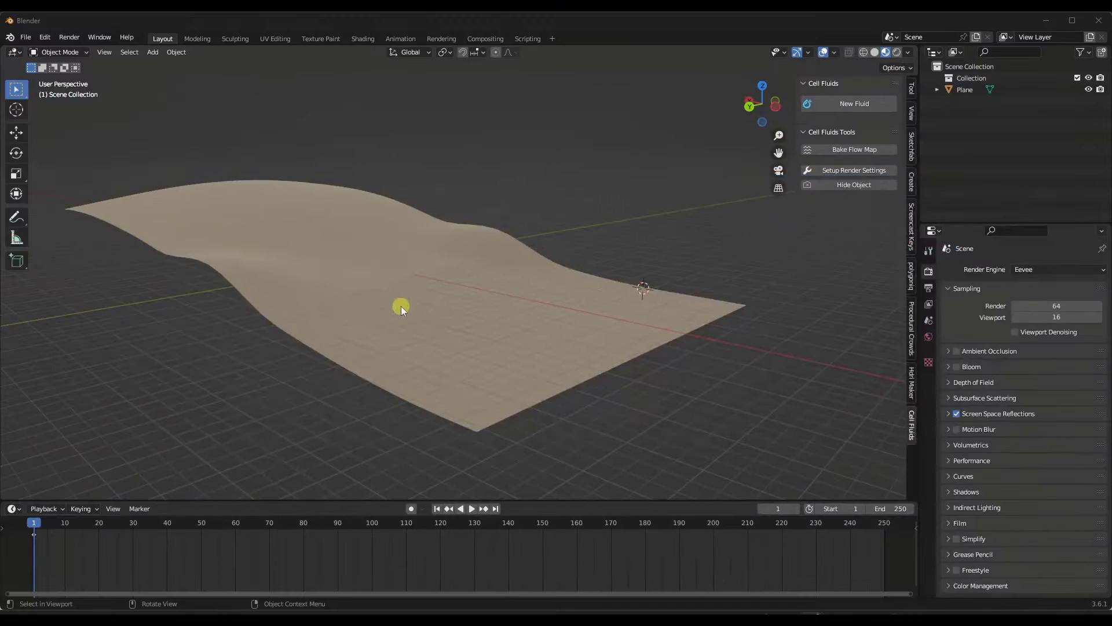
- Switch to Blender and select the wavy ground plane
mouse_move(401, 306)
middle_down()
mouse_move(547, 296)
mouse_move(422, 312)
mouse_move(477, 278)
mouse_move(406, 287)
middle_up()
click(401, 269)
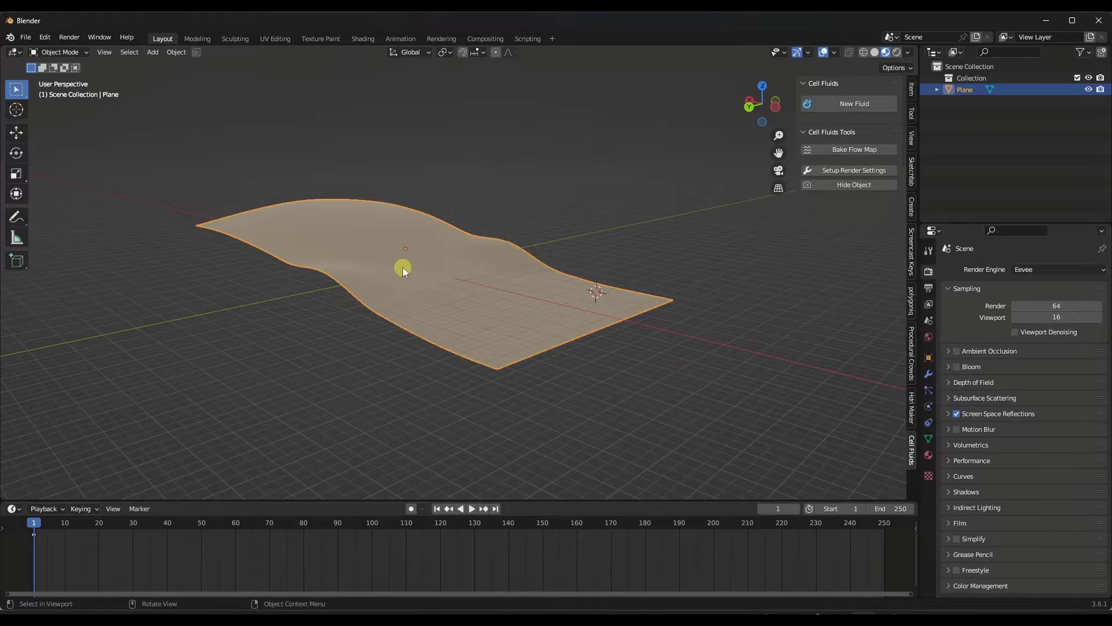
mouse_move(422, 266)
middle_down()
mouse_move(423, 290)
mouse_move(437, 283)
middle_up()
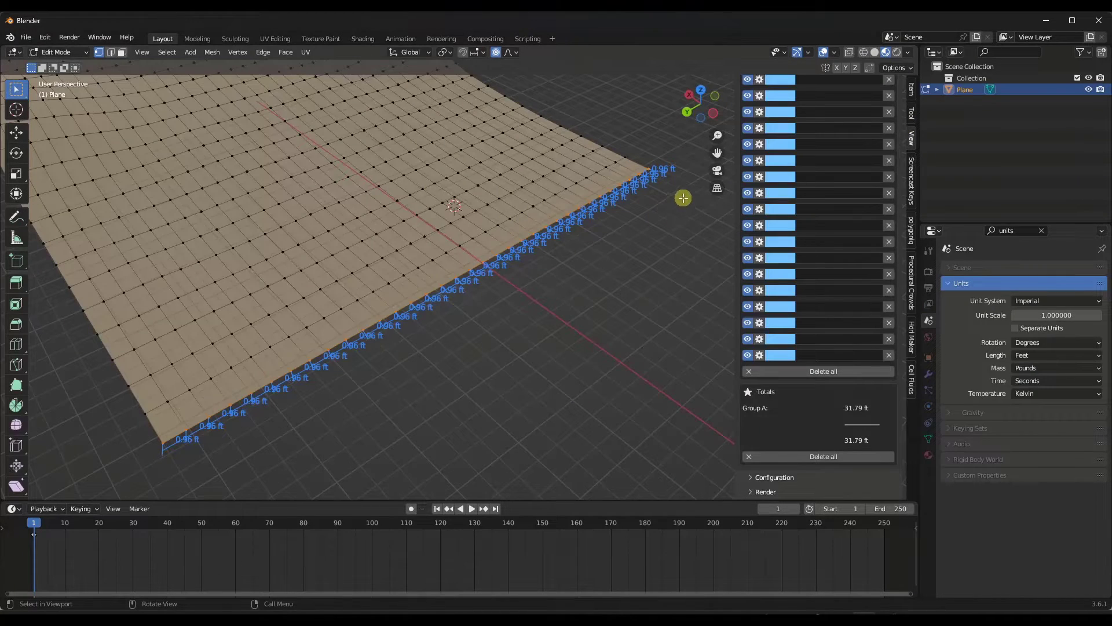
- Delete all the segment measurements along the plane's short edge and return to Object Mode
scroll(652, 209, down, 5)
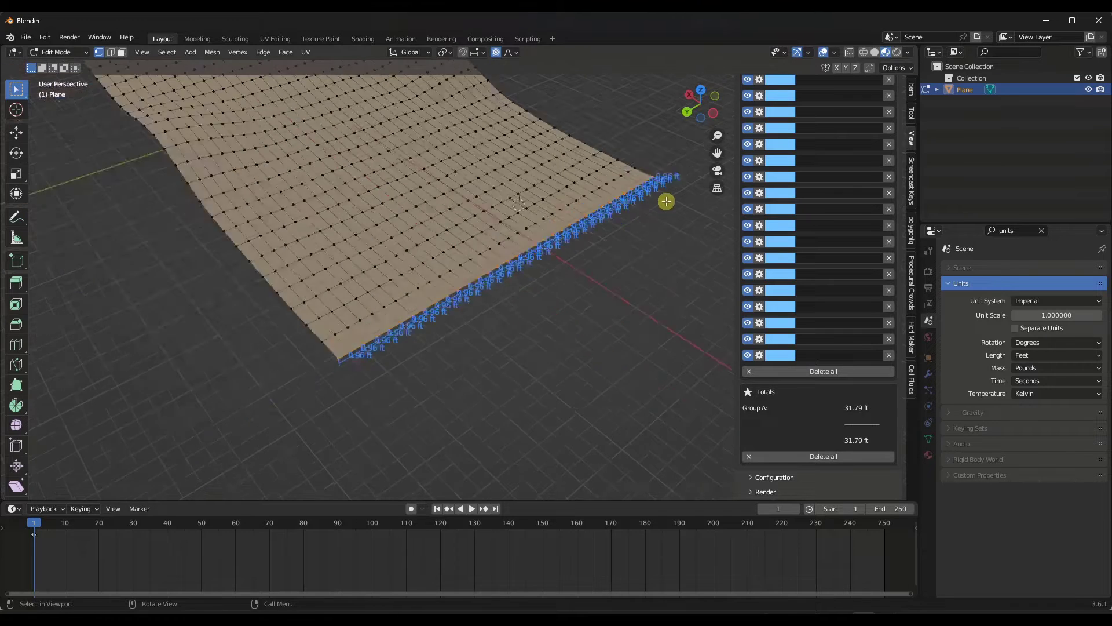
mouse_move(666, 201)
middle_down()
mouse_move(579, 241)
mouse_move(606, 191)
mouse_move(452, 162)
middle_up()
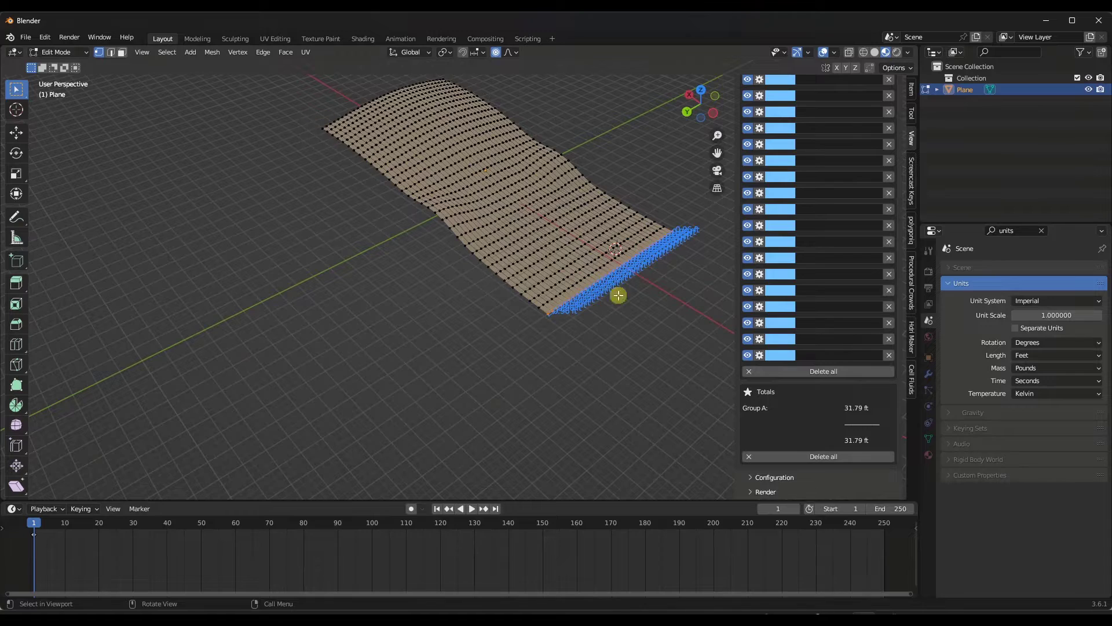
click(850, 375)
middle_drag(656, 270, 594, 241)
key(Tab)
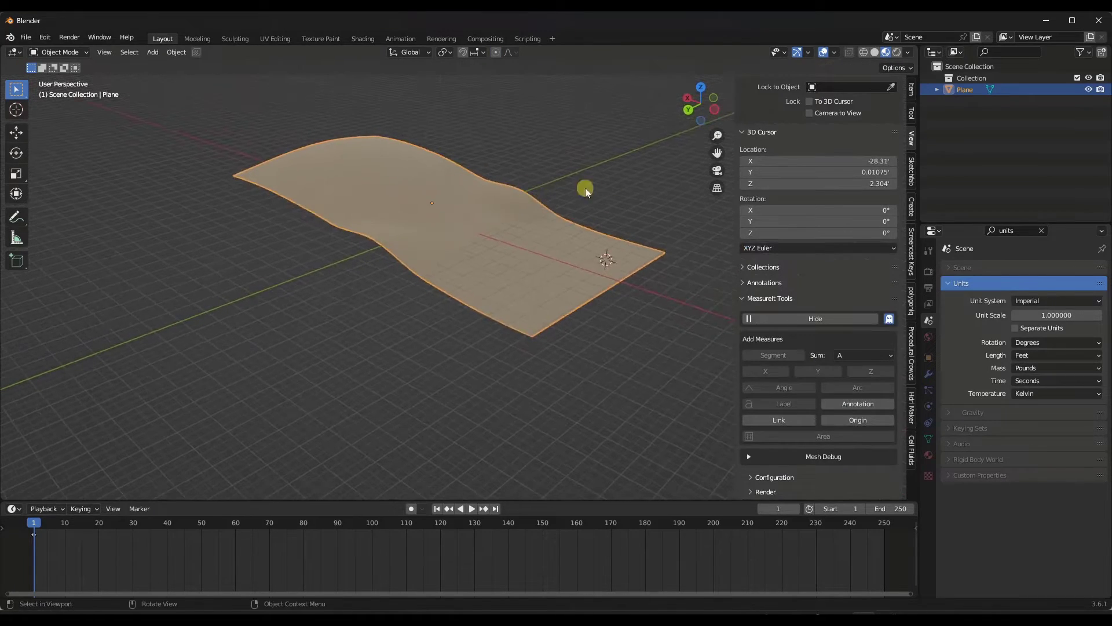
- Add a new Cell Fluids fluid domain to the scene with the ground plane
scroll(540, 168, up, 4)
middle_drag(503, 224, 378, 200)
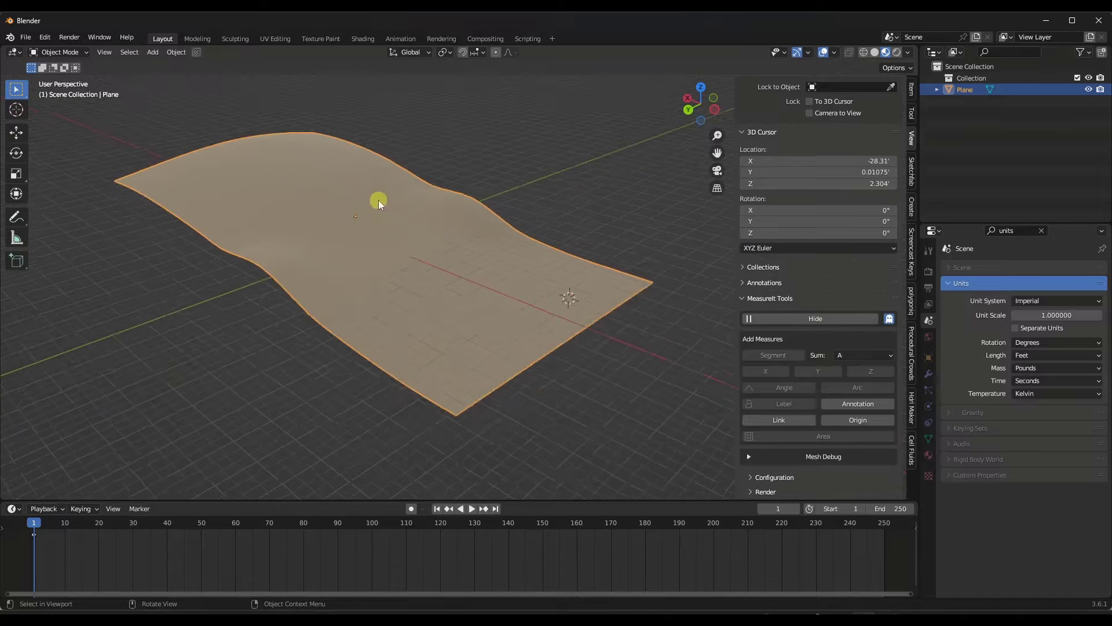
scroll(417, 224, down, 3)
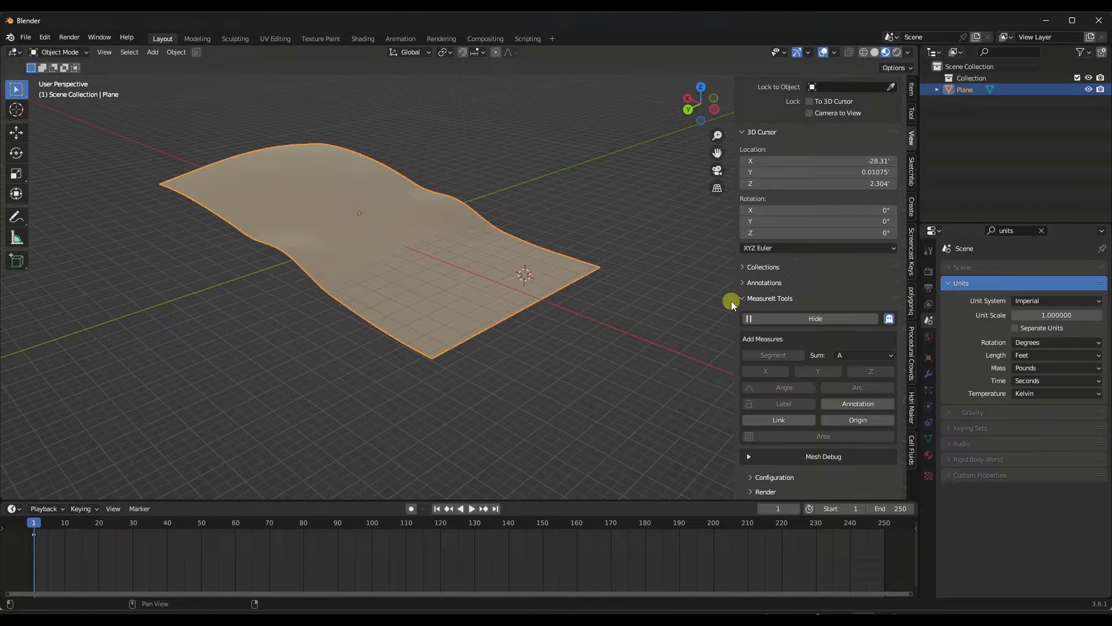
click(912, 450)
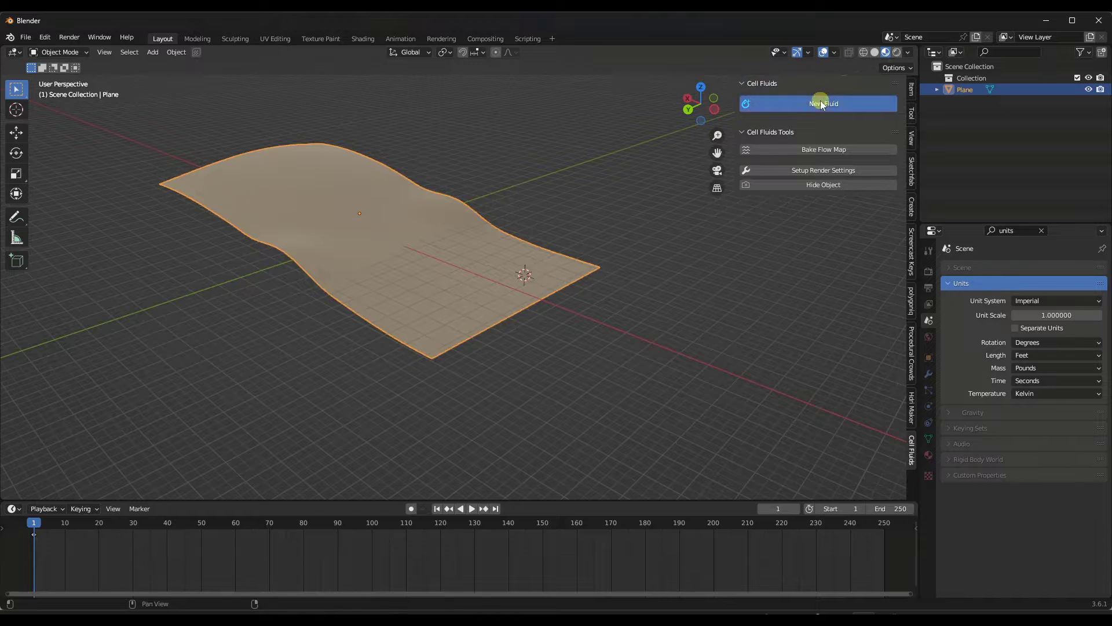
click(820, 100)
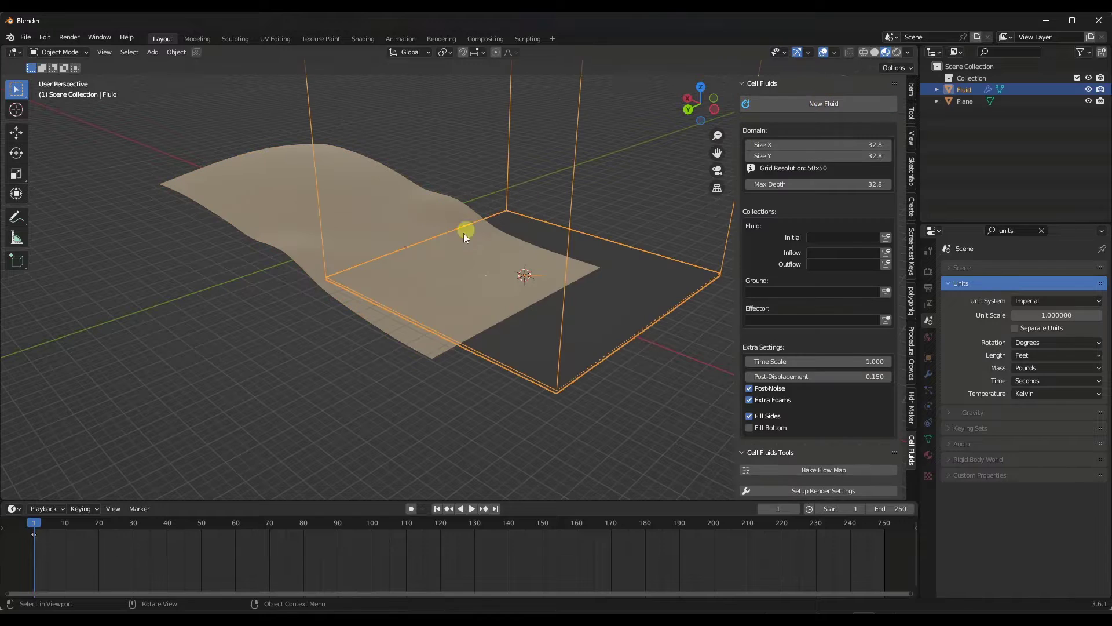
- In top view, move the fluid domain about 16.9' along X onto the plane and resize it to about 32.1' by 29.5'
click(701, 87)
key(g)
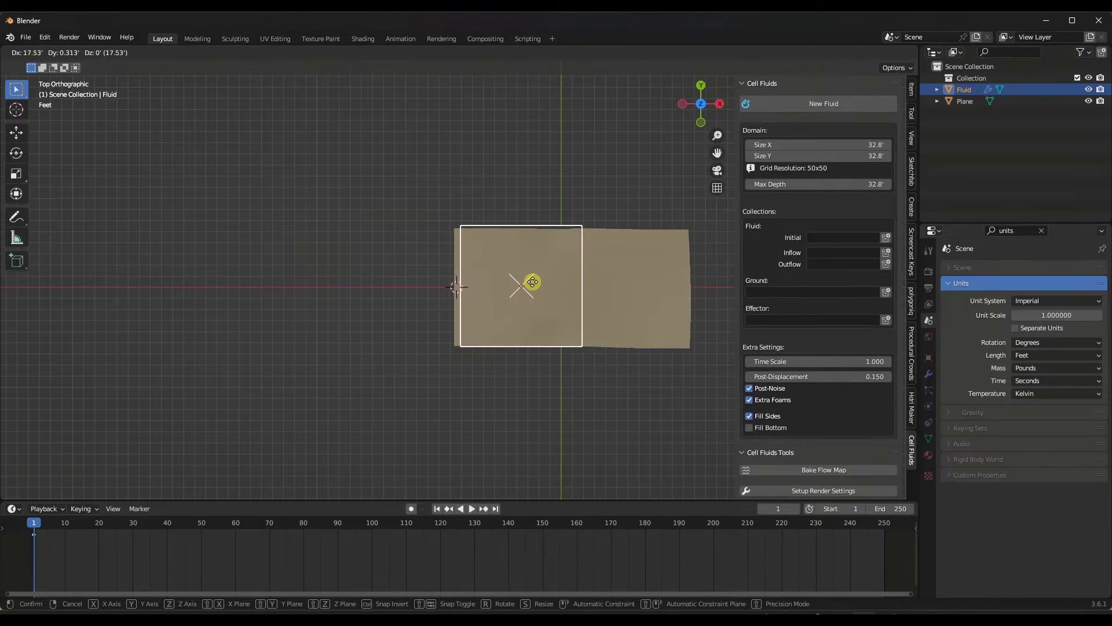
click(529, 283)
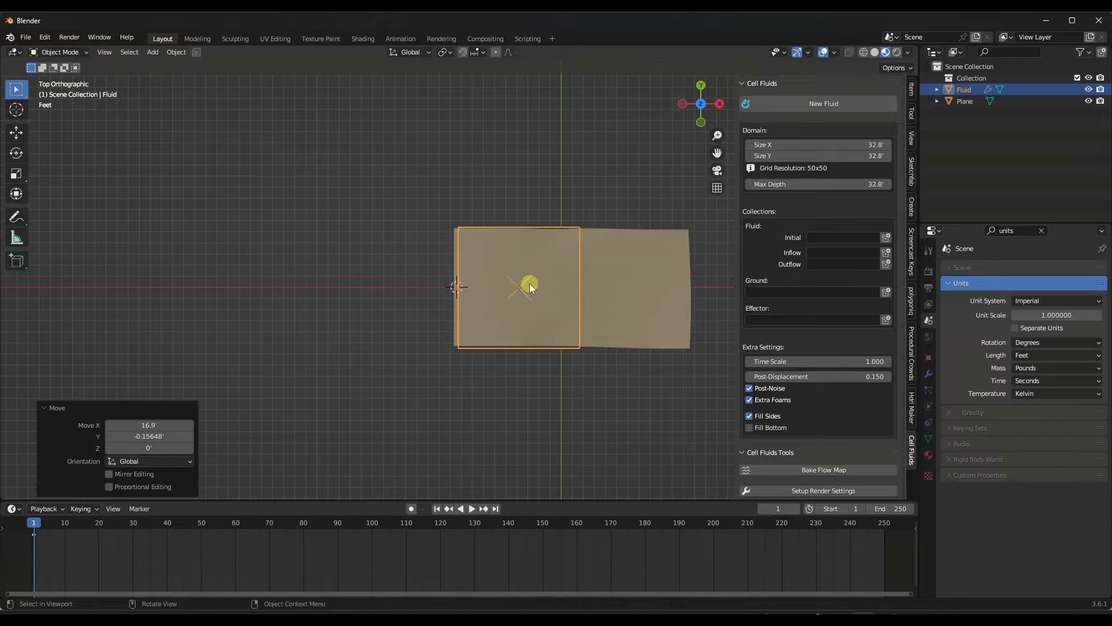
scroll(529, 269, up, 2)
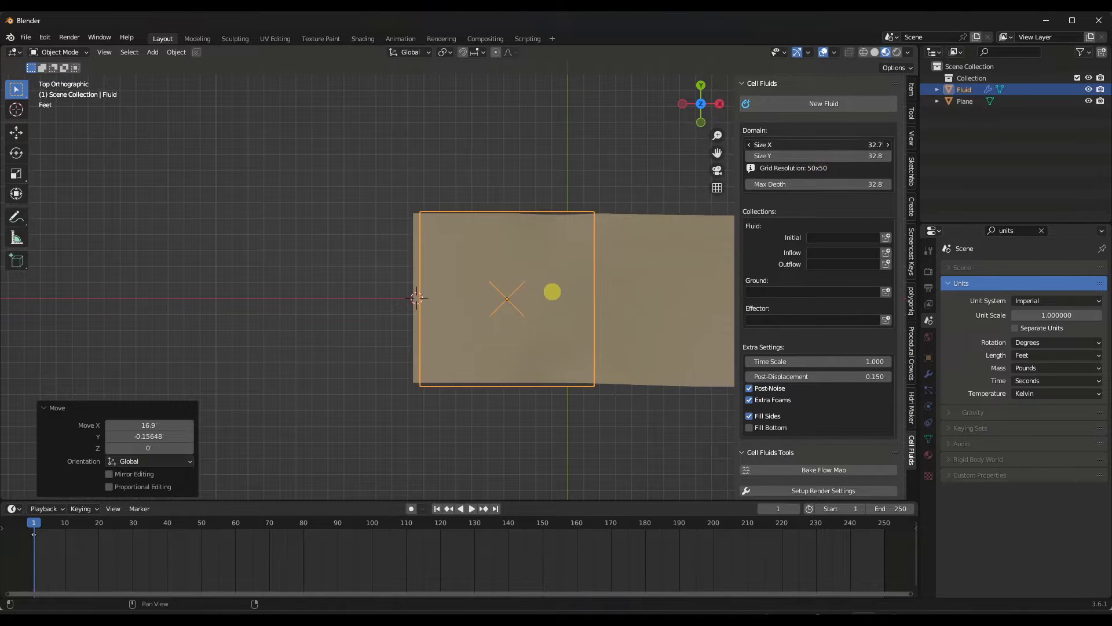
mouse_move(819, 145)
mouse_down()
mouse_move(834, 145)
mouse_move(800, 155)
mouse_up()
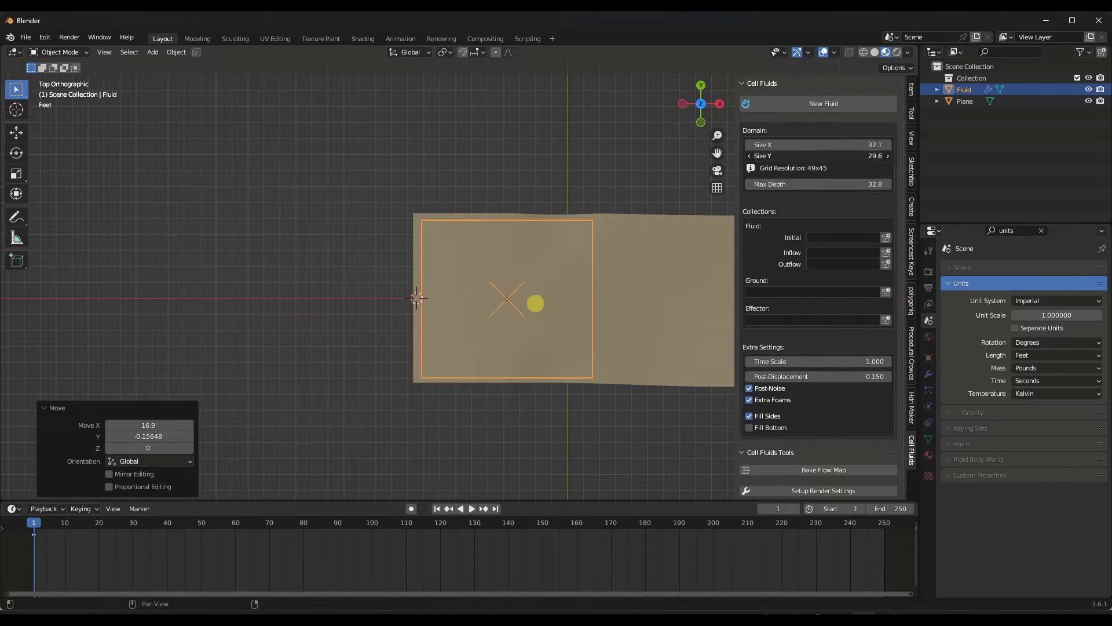
- Move the fluid domain another 13.04' or so along X and extend its Size X to about 60.6' to cover the plane's length
key(g)
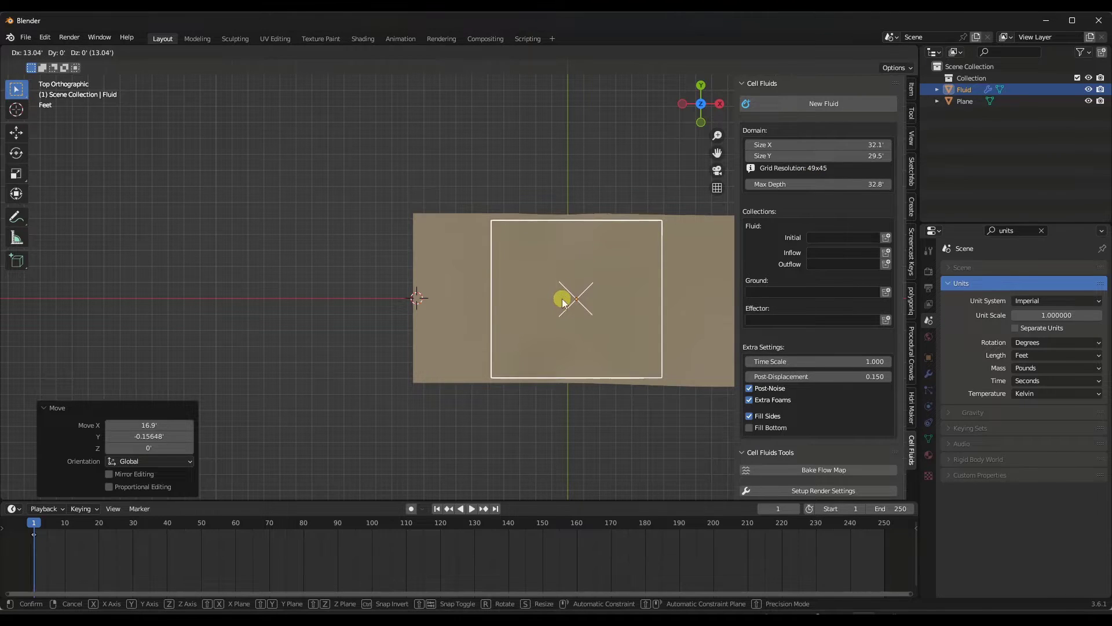
click(562, 296)
drag(800, 145, 1066, 145)
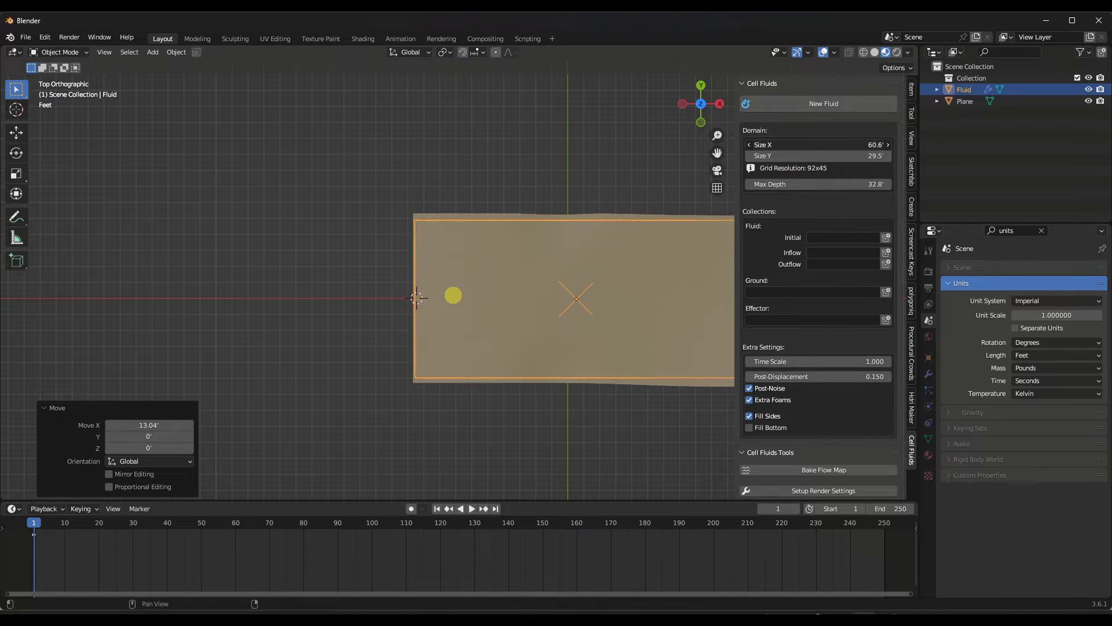
- Lower the fluid domain about 5.22' along Z so its base sits beneath the ground plane
scroll(455, 269, down, 5)
middle_drag(456, 269, 551, 253)
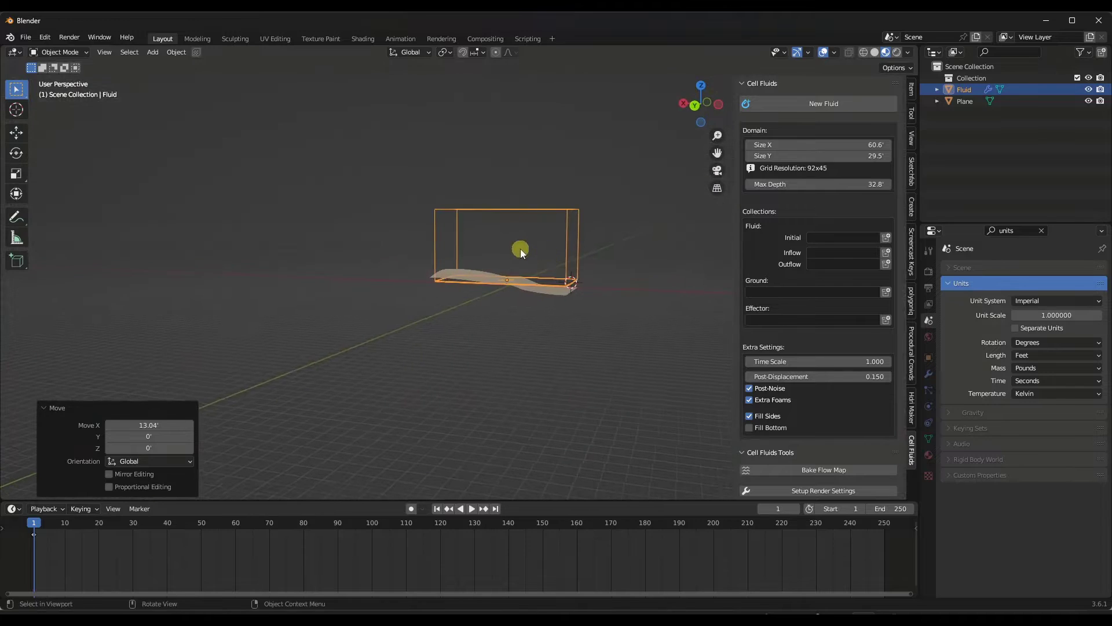
key(g)
key(z)
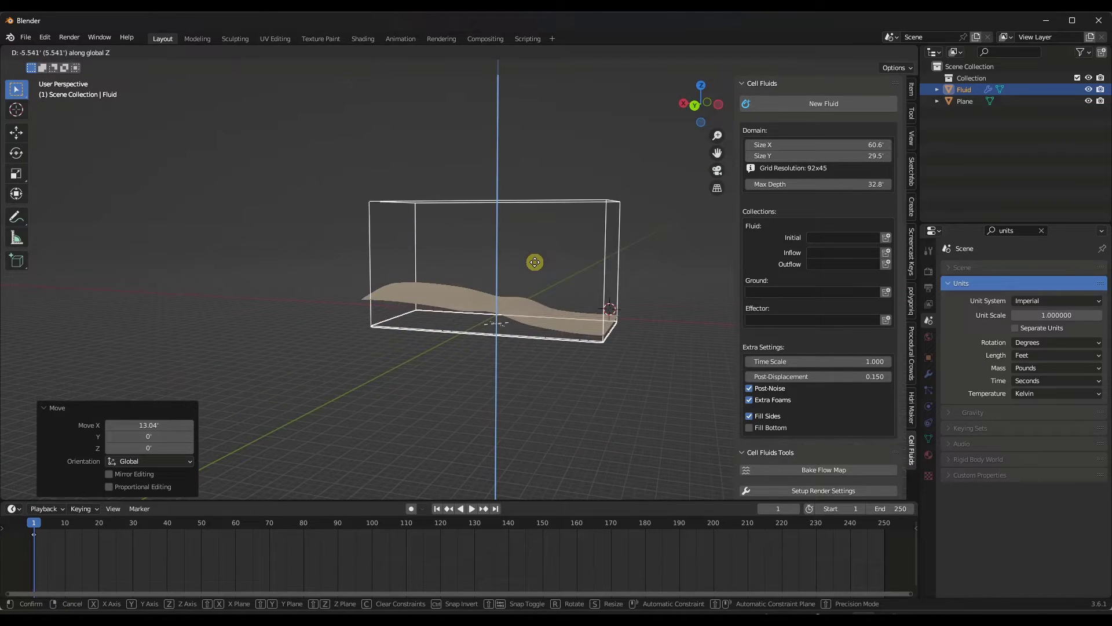
click(536, 262)
scroll(596, 330, up, 5)
middle_drag(596, 335, 613, 328)
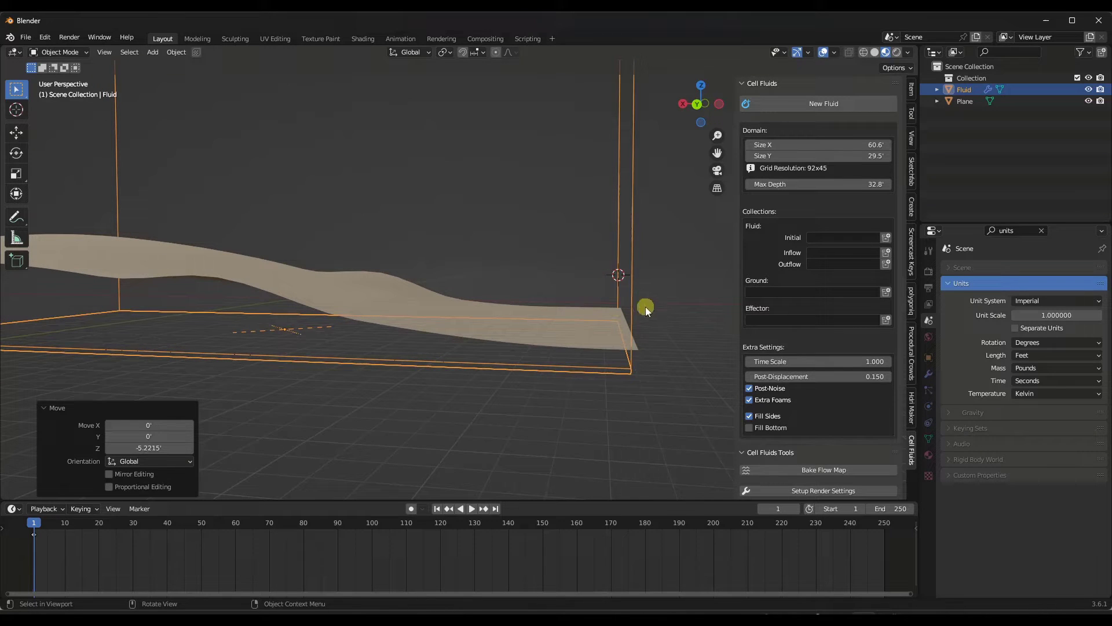
middle_drag(645, 307, 558, 345)
scroll(558, 345, down, 6)
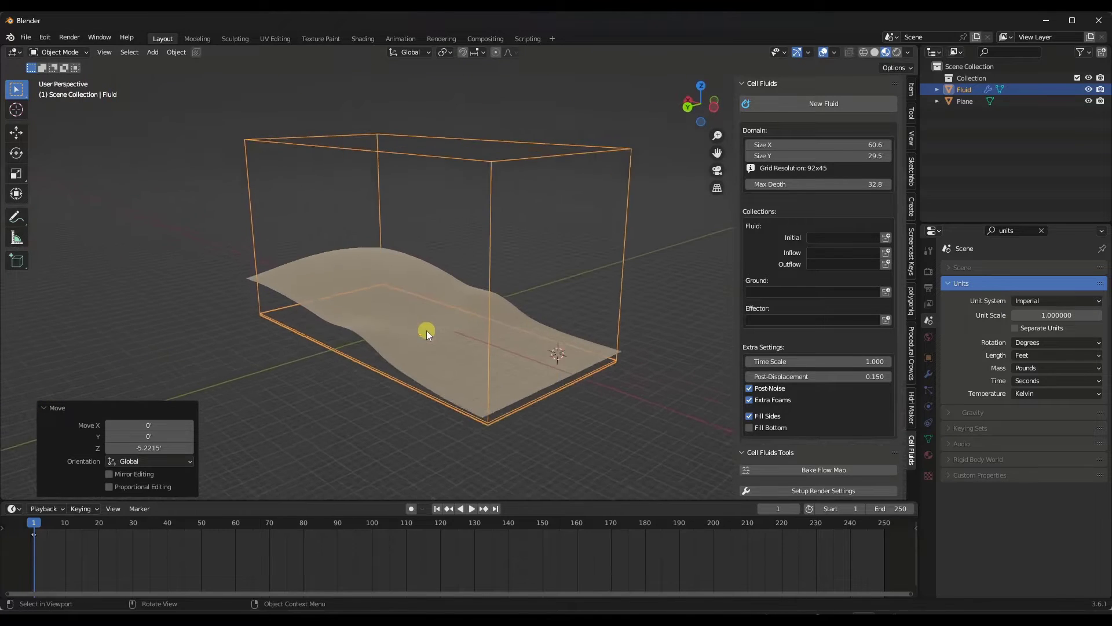
middle_drag(426, 330, 450, 274)
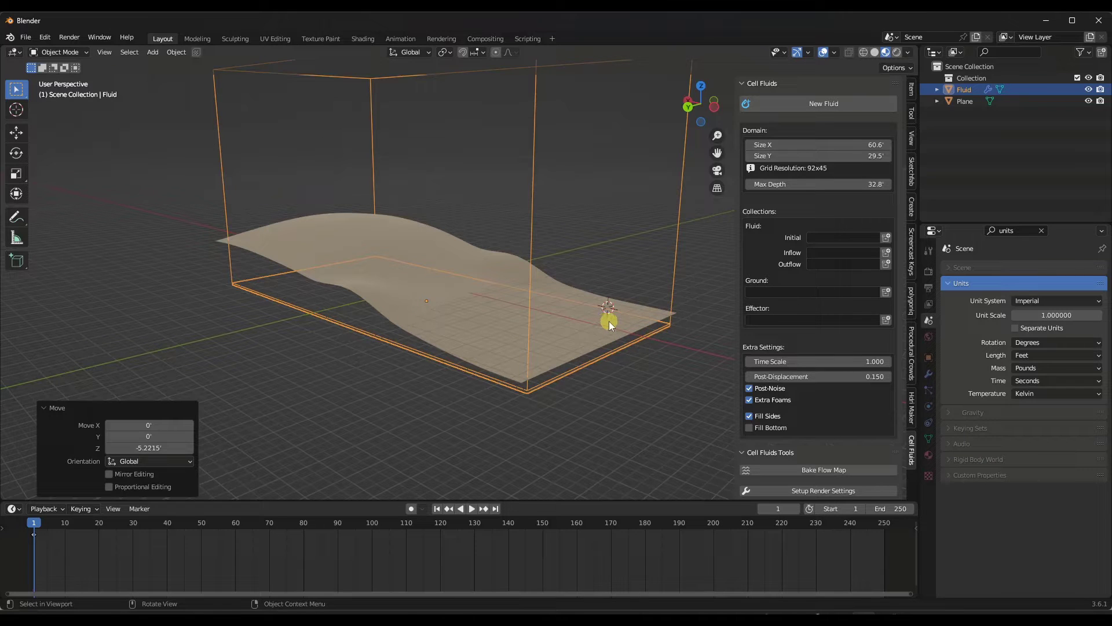
- Add a cube at the 3D cursor and scale it about 16.17 times along Y to span the plane's width
key(shift+a)
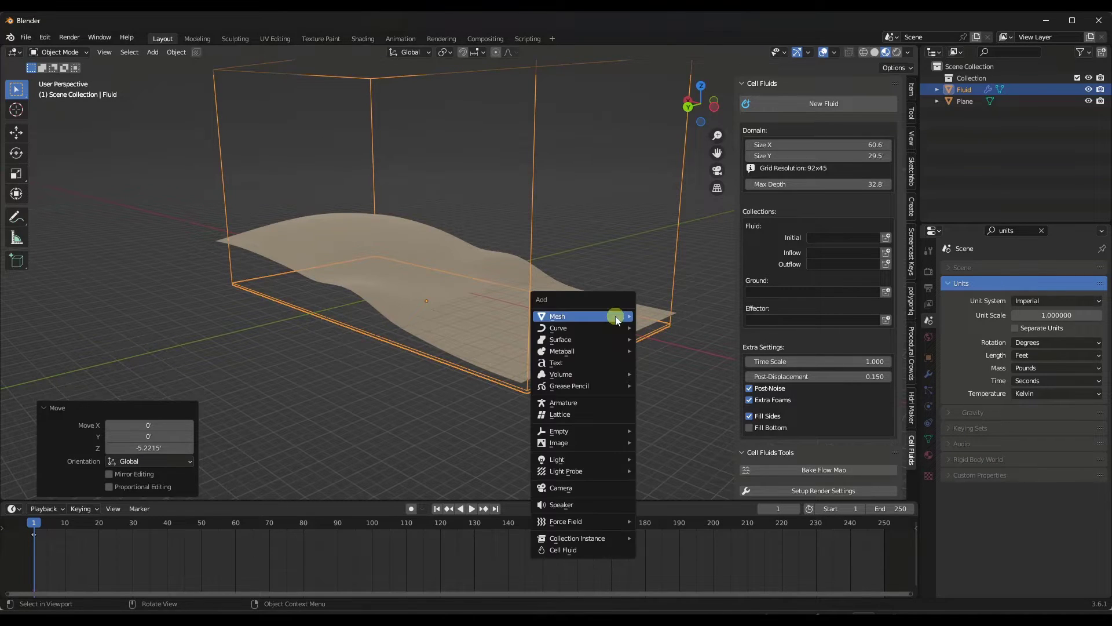
mouse_move(615, 315)
click(667, 328)
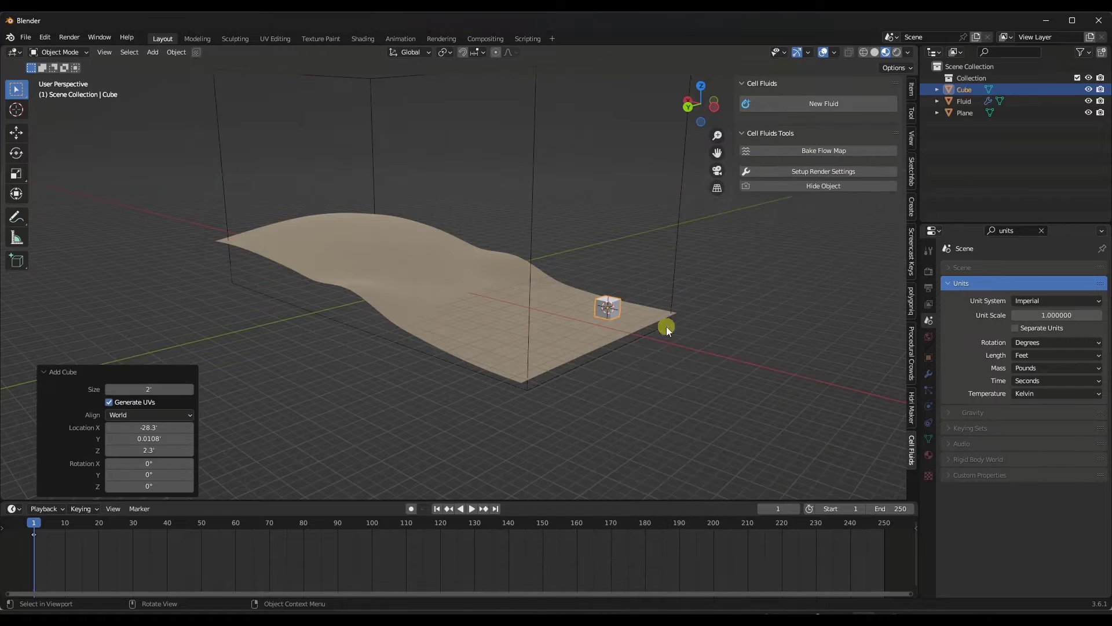
click(712, 107)
key(s)
key(x)
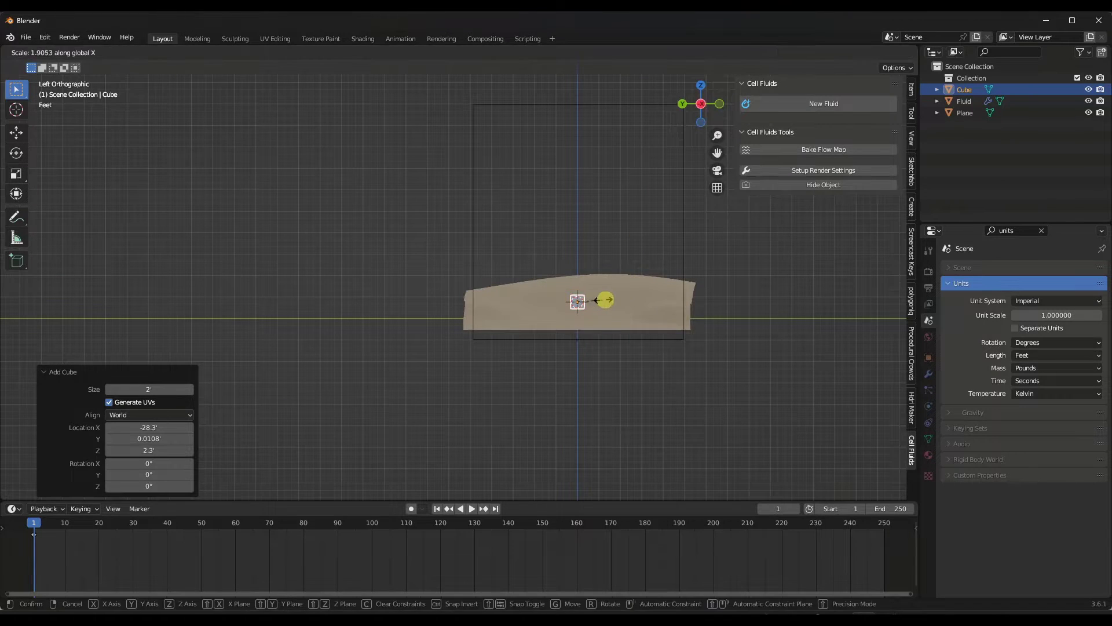
key(y)
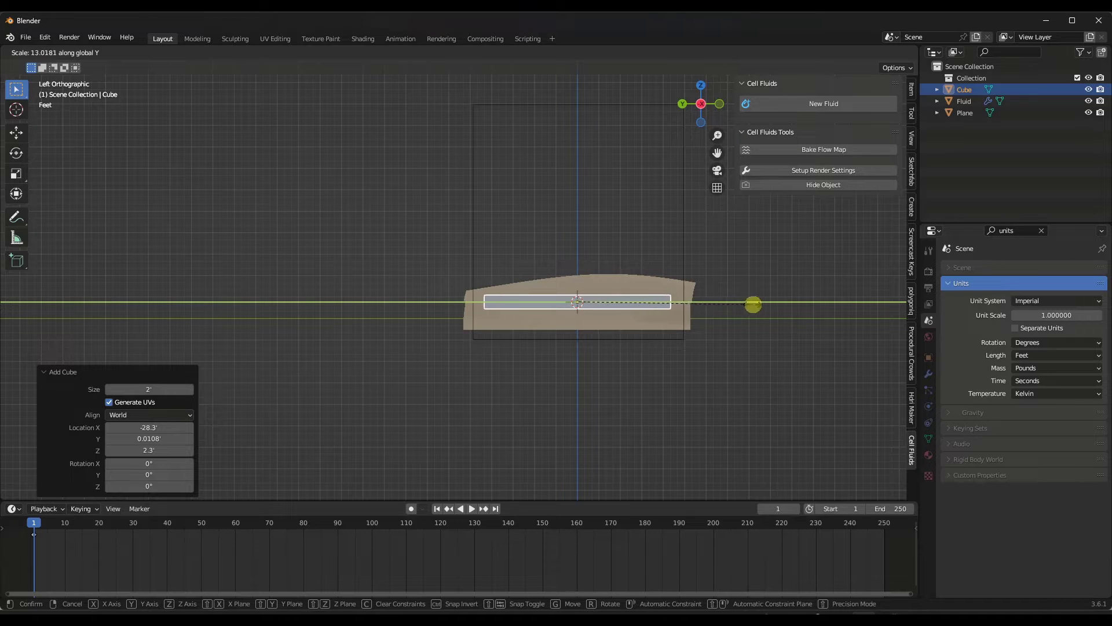
click(788, 309)
- Scale the cube about 2.27 times along Z and lower it about 2.43' to meet the plane's low end
key(s)
key(z)
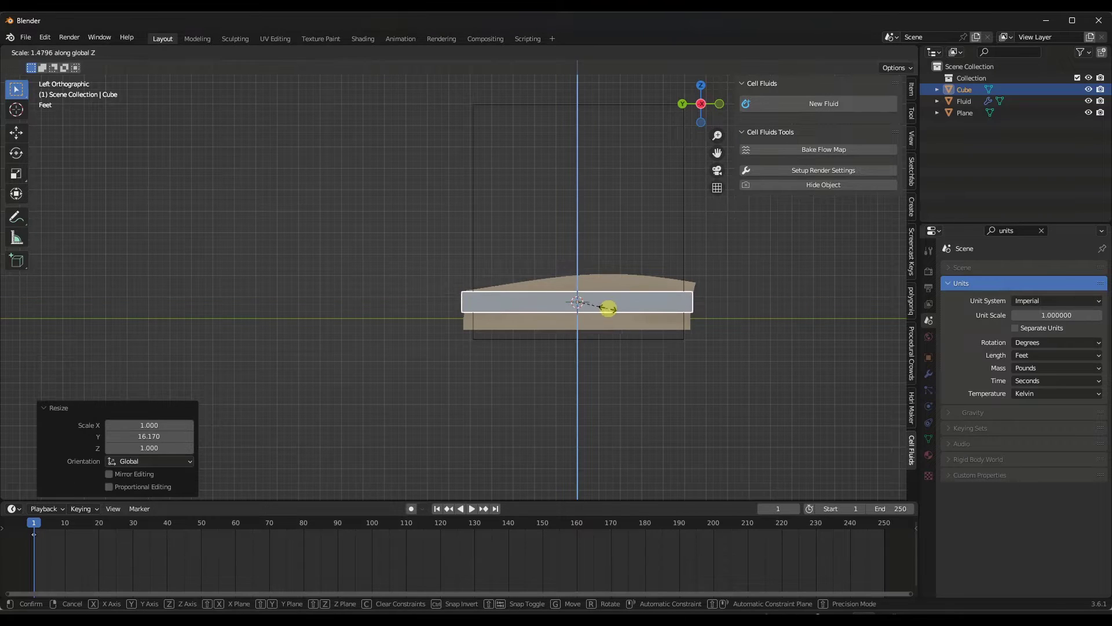
key(Escape)
key(g)
key(z)
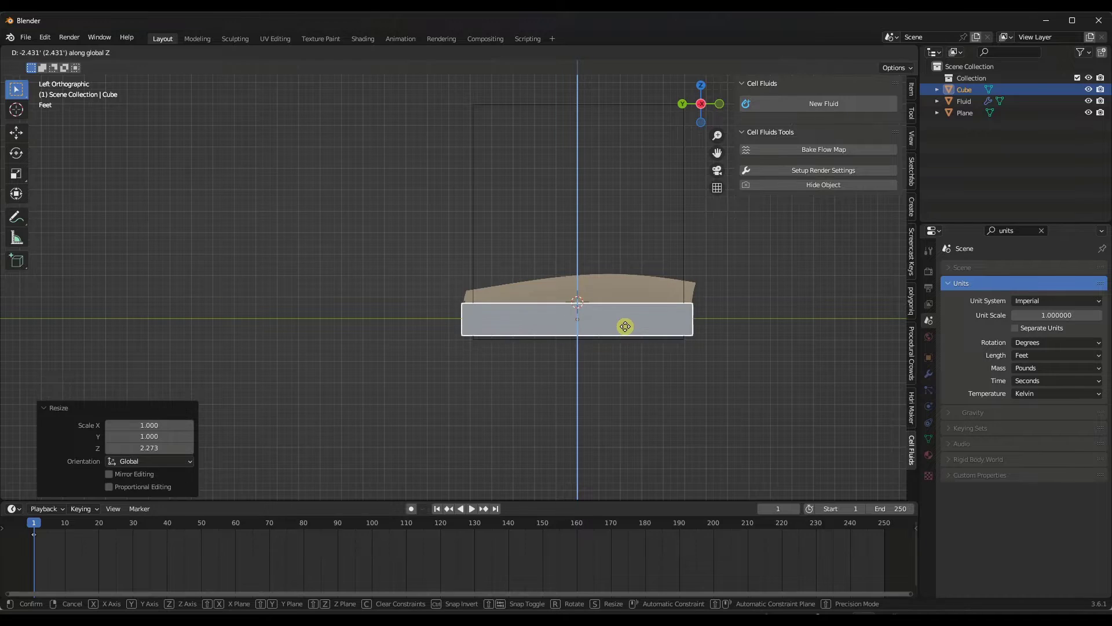
click(625, 323)
- Scale the cube about 15.06 times along X to form a wide, flat block
middle_drag(524, 332, 592, 334)
key(s)
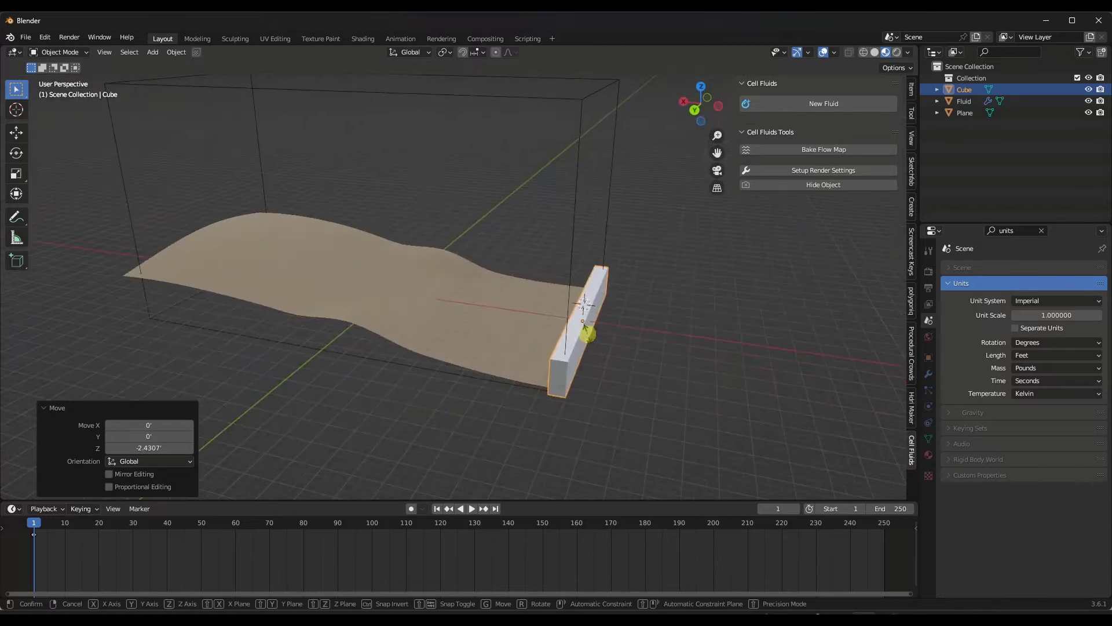
key(y)
key(x)
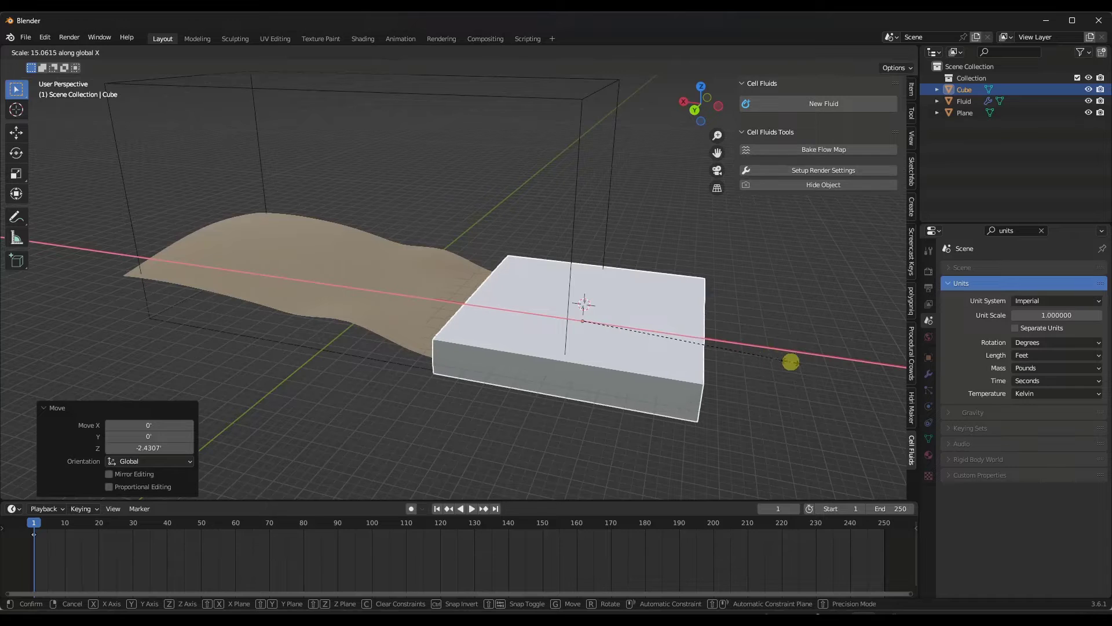
click(767, 359)
- Slide the block along X over the plane's lower half and raise it about 1.15' along Z
key(g)
key(x)
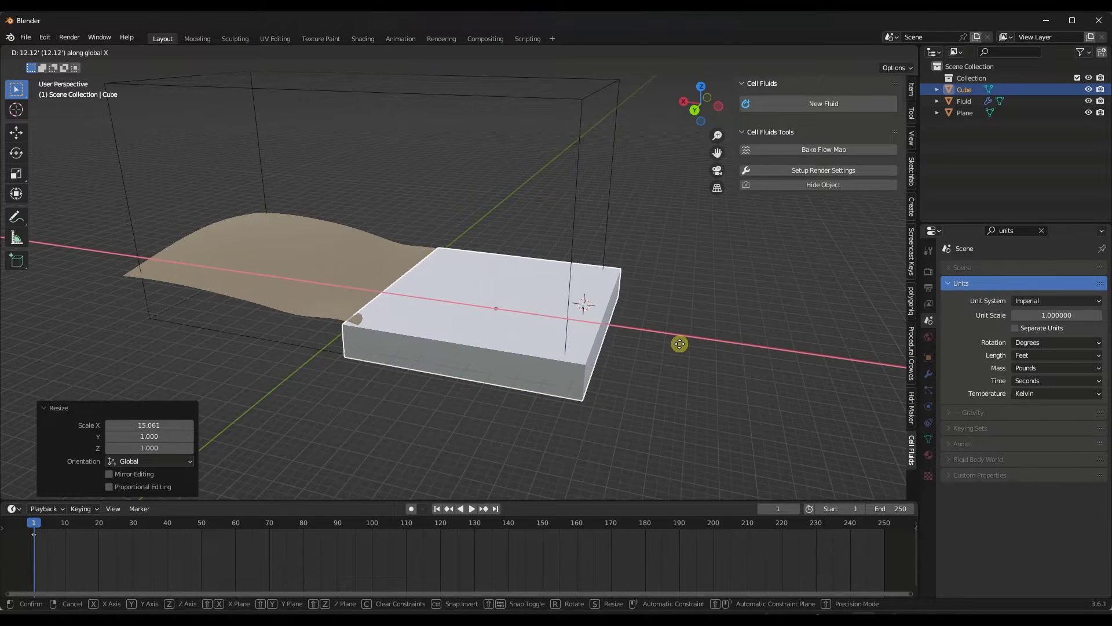
right_click(690, 343)
key(g)
key(z)
click(686, 333)
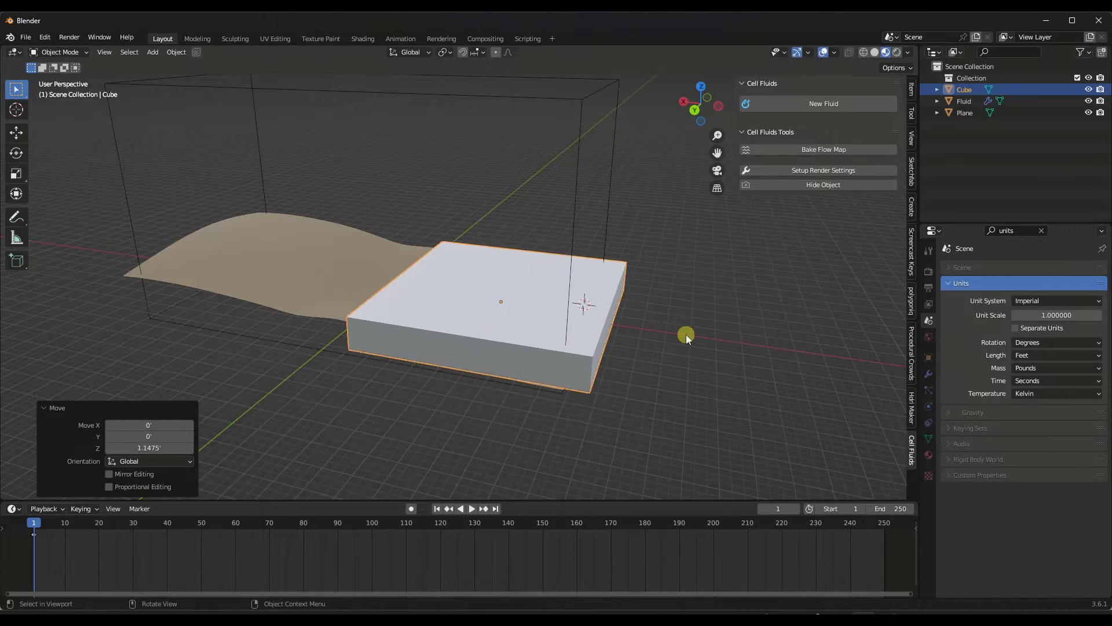
- Select the fluid domain and create an Initial Fluid collection for its initial fluid input
middle_drag(686, 333, 444, 331)
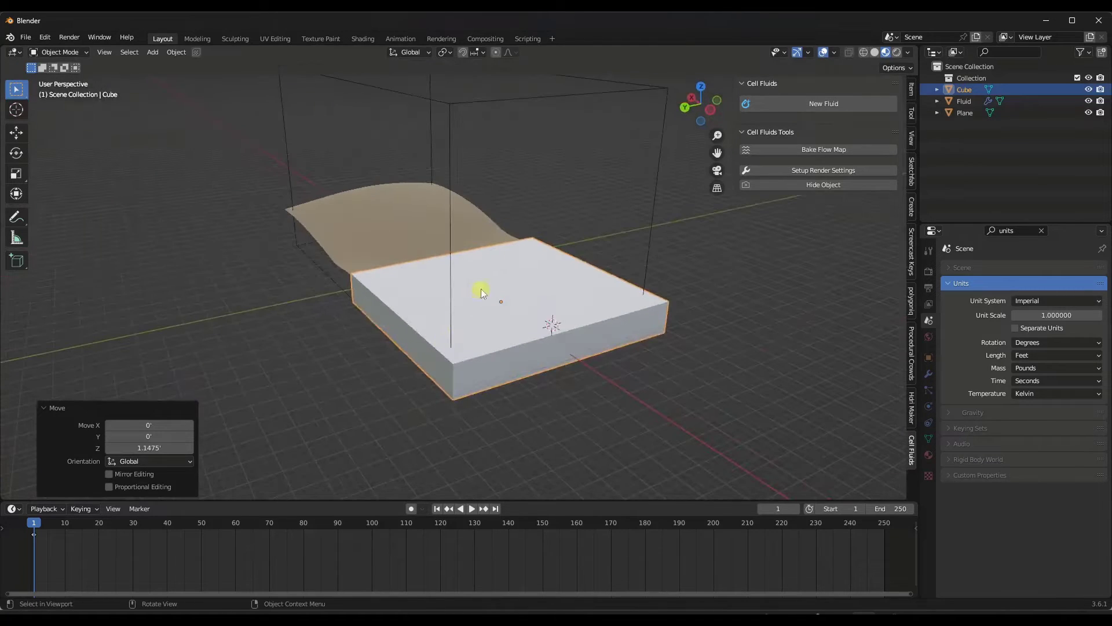
click(651, 232)
middle_drag(485, 287, 494, 284)
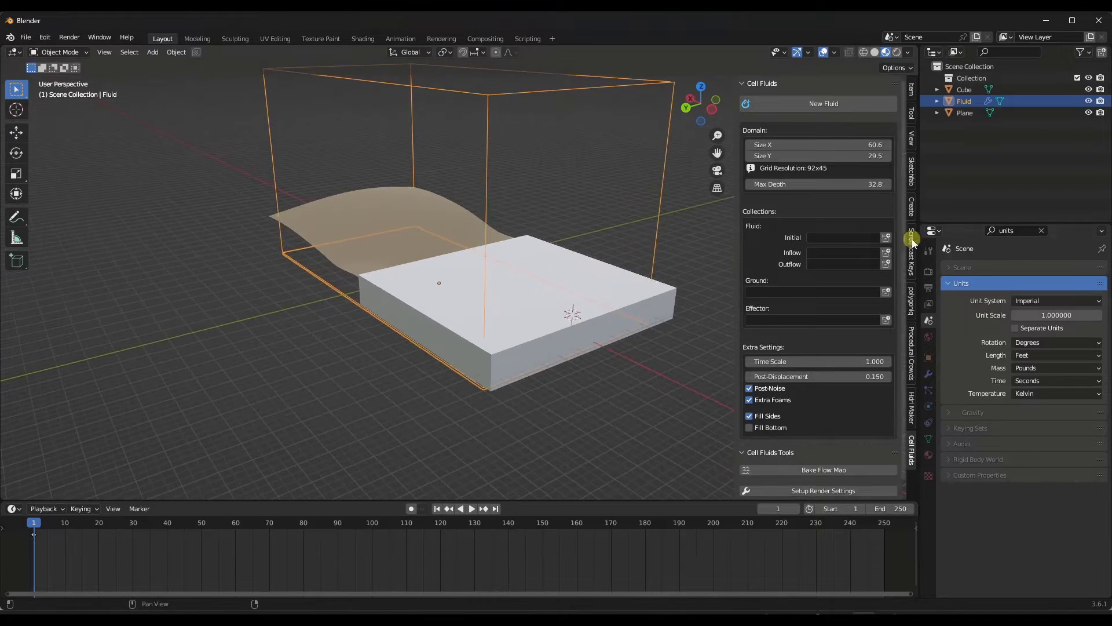
click(886, 237)
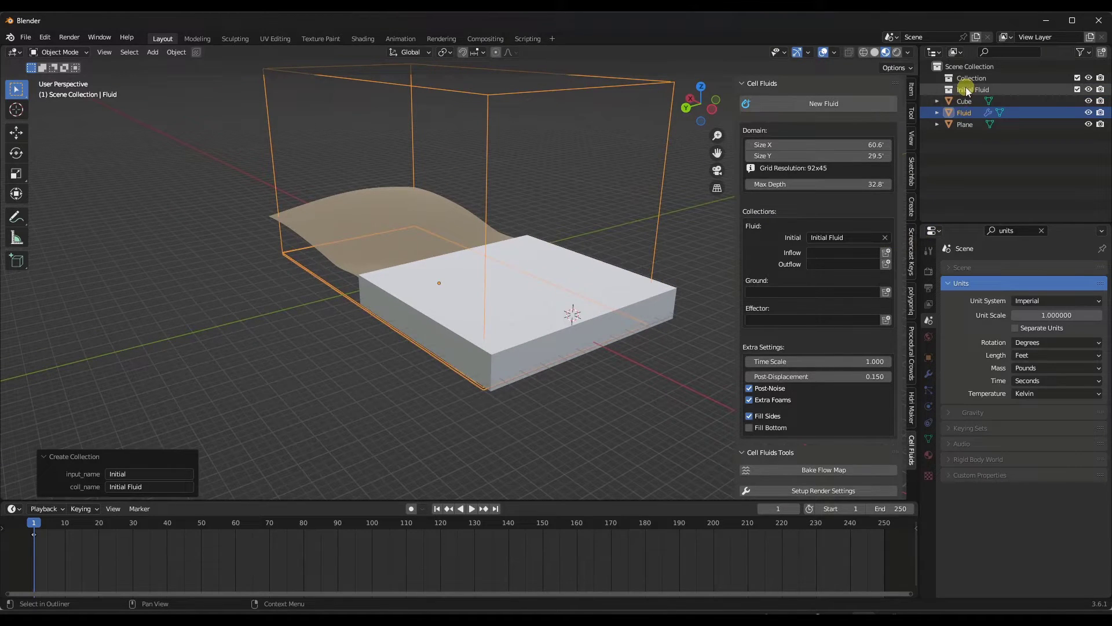
click(966, 113)
drag(971, 110, 973, 91)
middle_drag(432, 348, 481, 330)
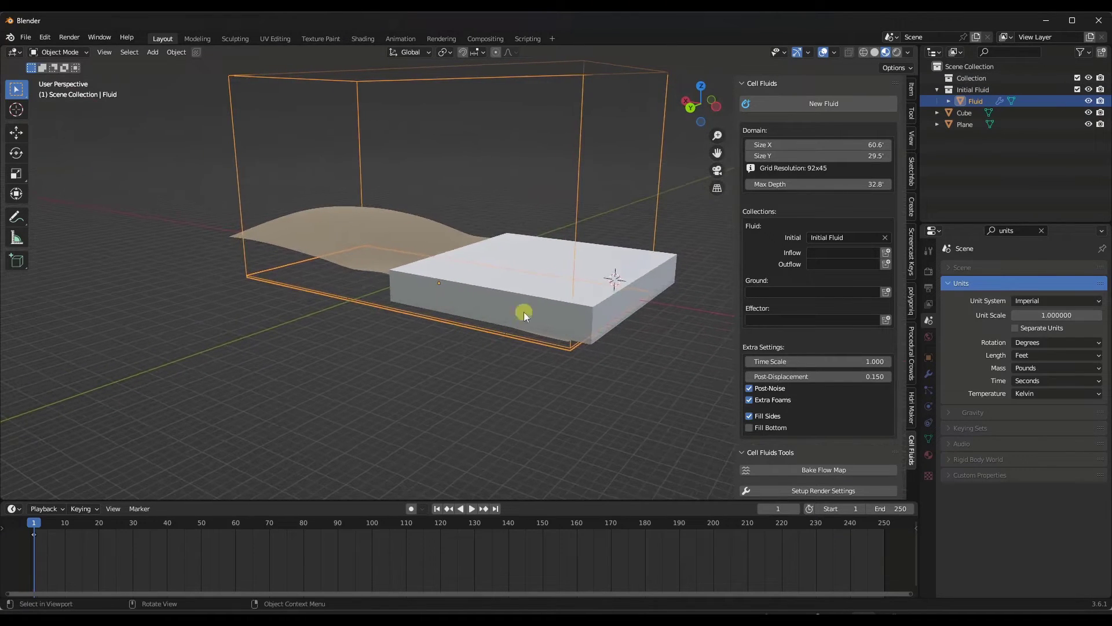
click(1089, 113)
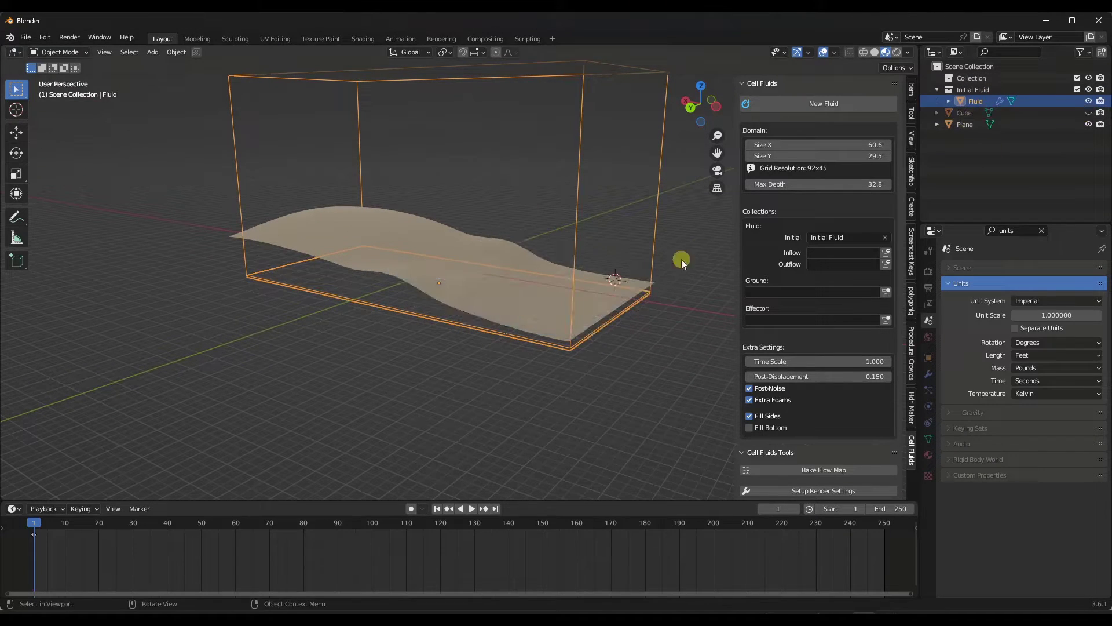
click(1089, 100)
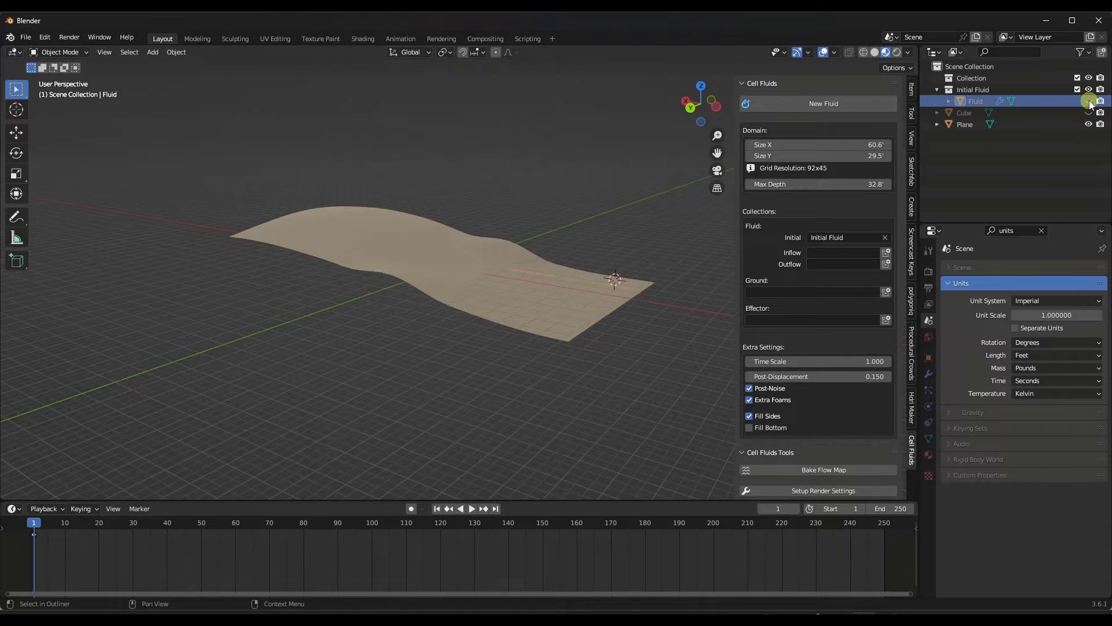
drag(973, 113, 958, 65)
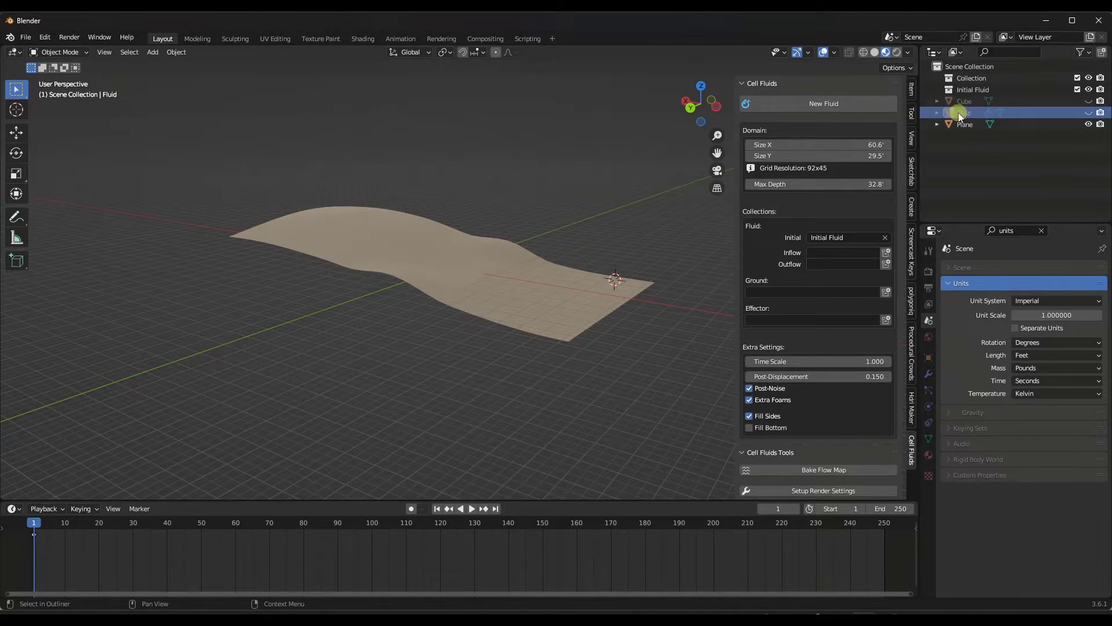
click(1090, 101)
- Place the cube in the Initial Fluid collection and make the fluid domain visible
drag(983, 106, 970, 90)
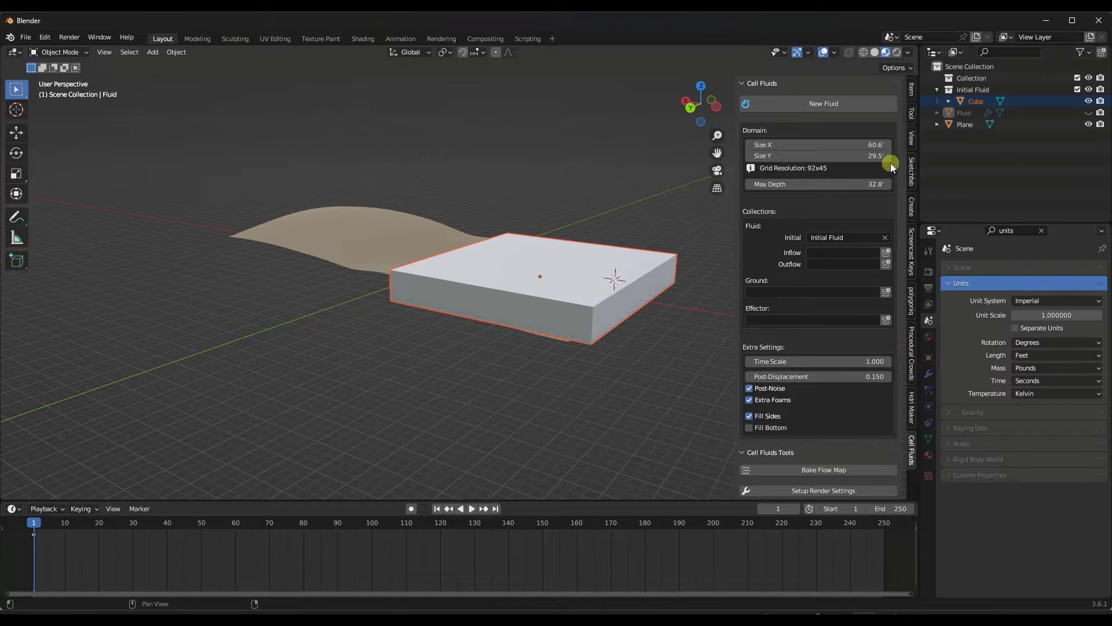
middle_drag(478, 354, 498, 355)
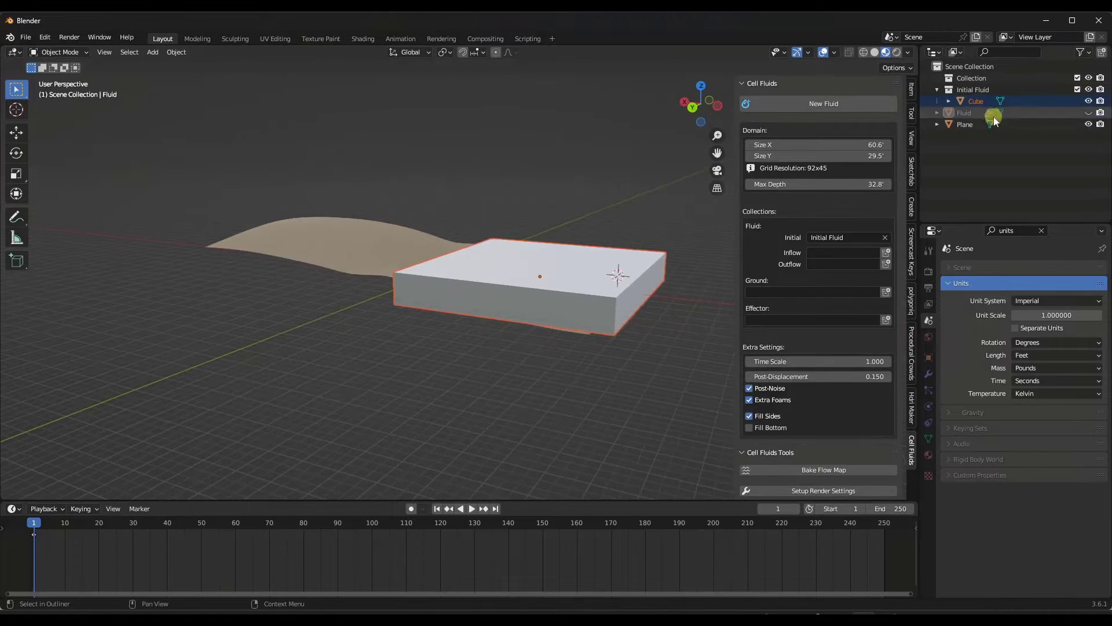
click(1089, 112)
- Play the simulation, hide the cube to inspect the water around the plane, and return to frame 1
key(space)
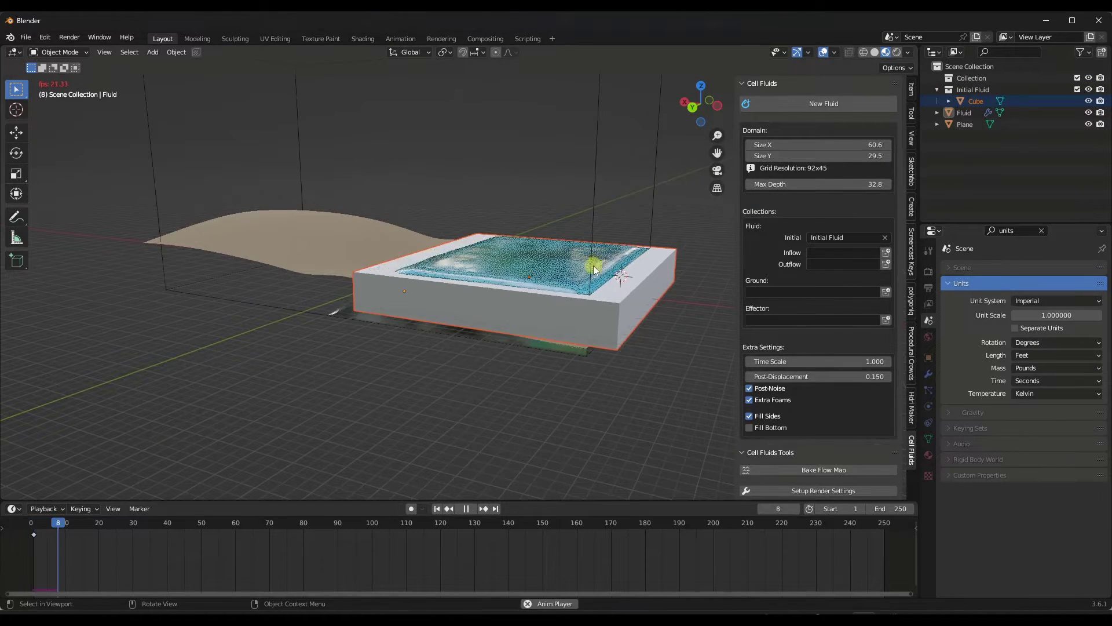
middle_drag(600, 273, 497, 290)
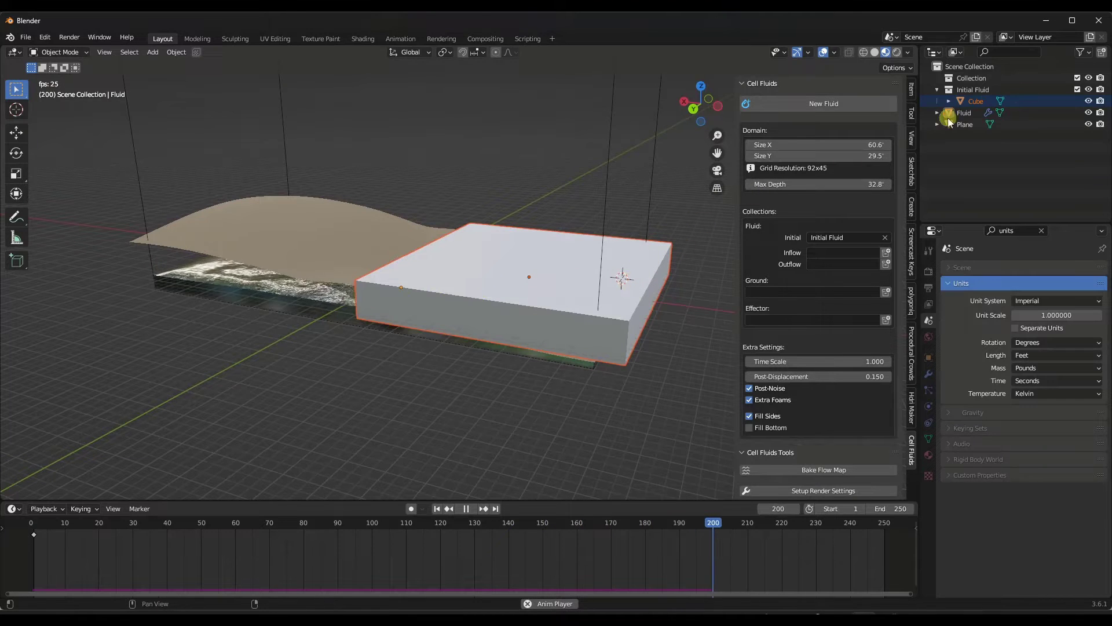
key(h)
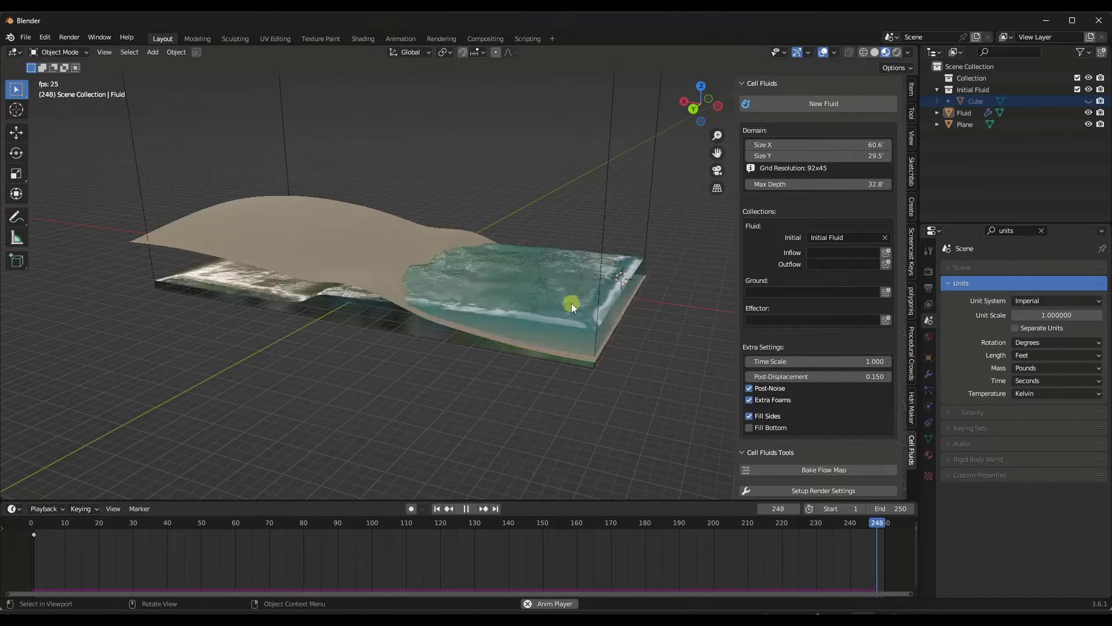
middle_drag(571, 304, 338, 336)
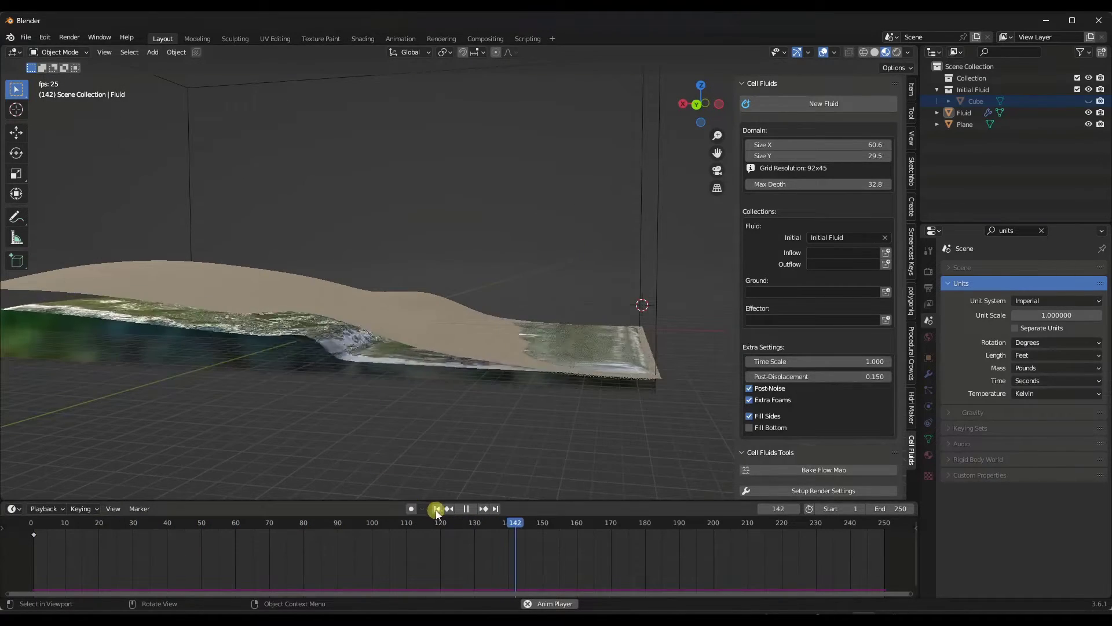
click(462, 509)
click(438, 509)
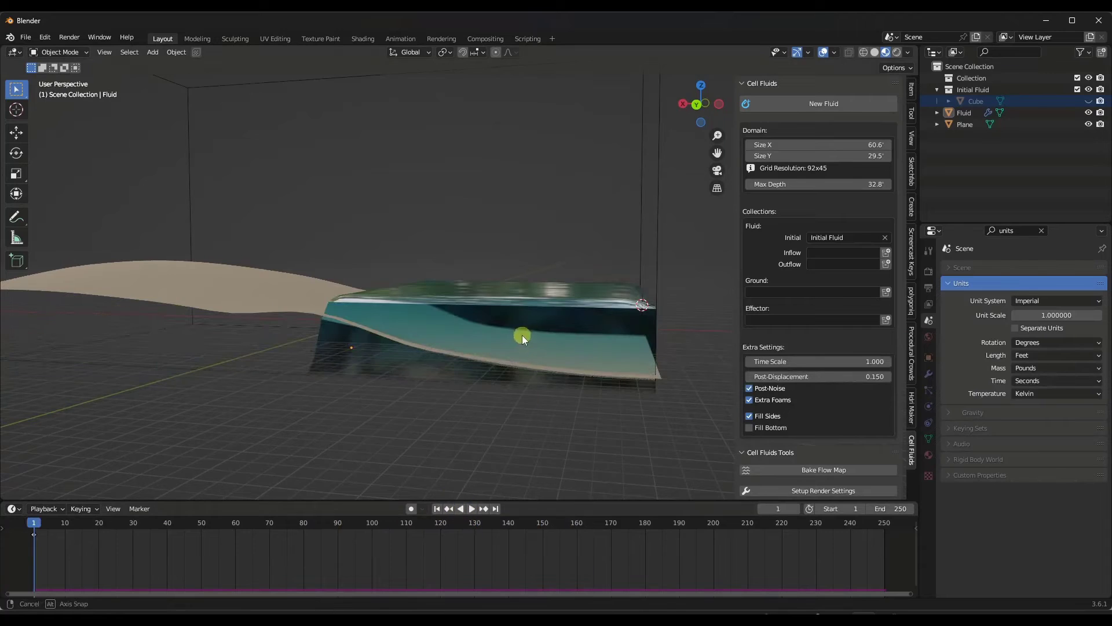
- Create a Ground collection for the fluid domain and place the wavy plane in it
middle_drag(523, 334, 506, 342)
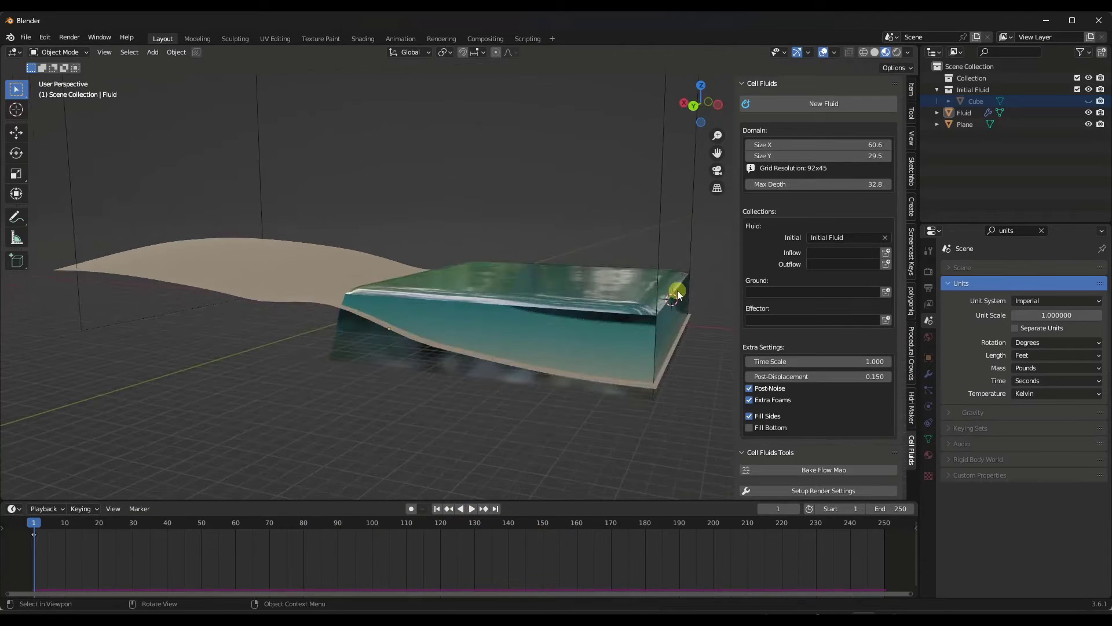
click(887, 291)
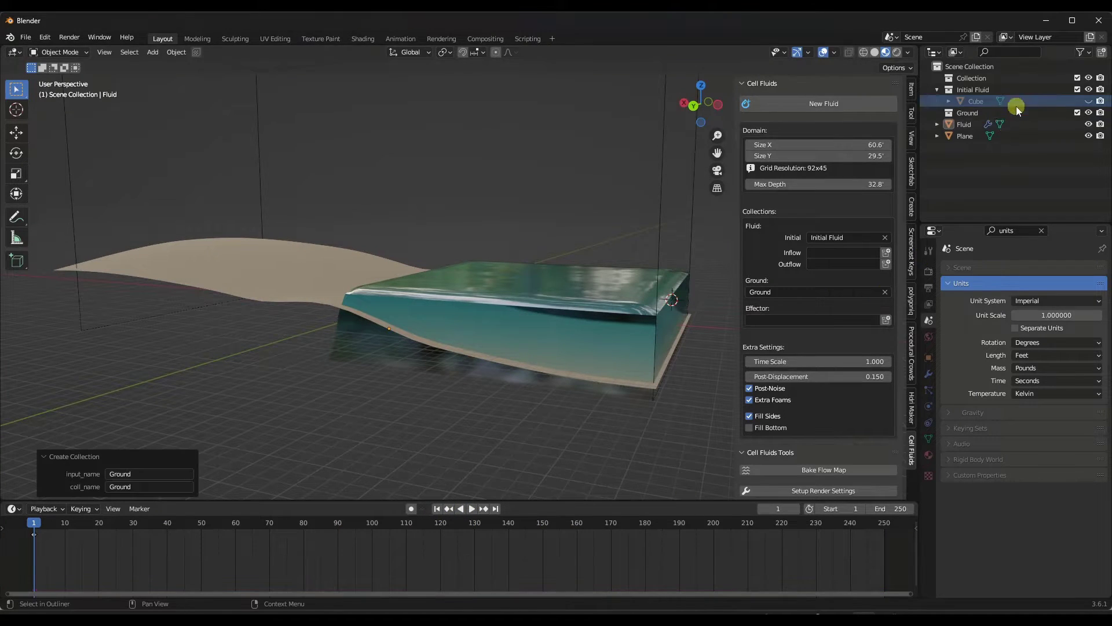
drag(967, 138, 973, 113)
middle_drag(331, 291, 459, 272)
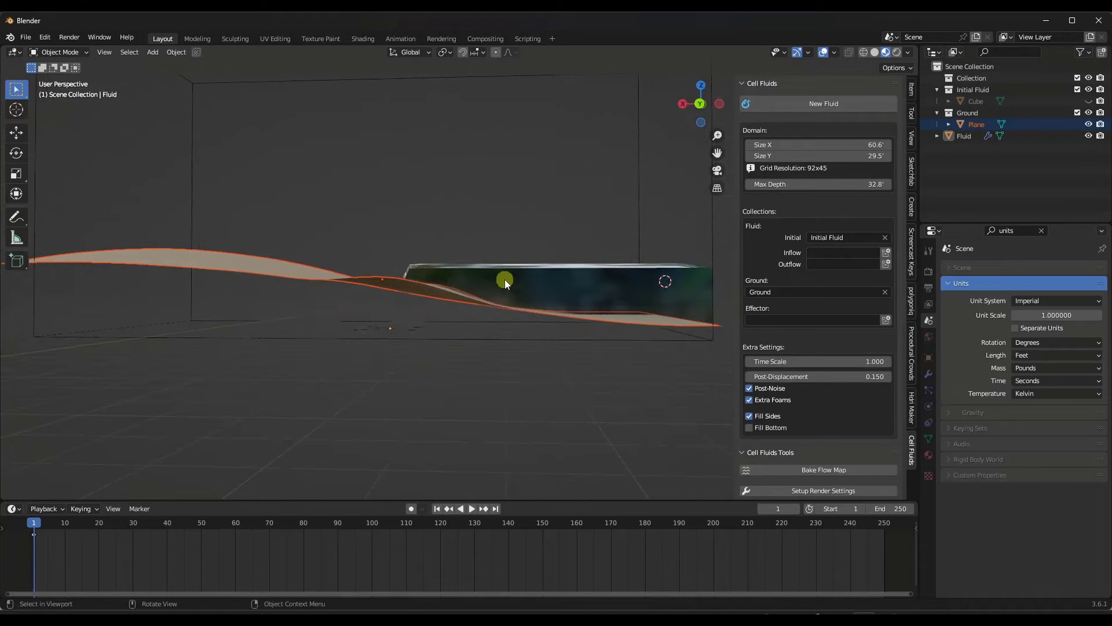
- Play the simulation to examine how the water flows over the ground plane, and stop playback
middle_drag(612, 295, 641, 299)
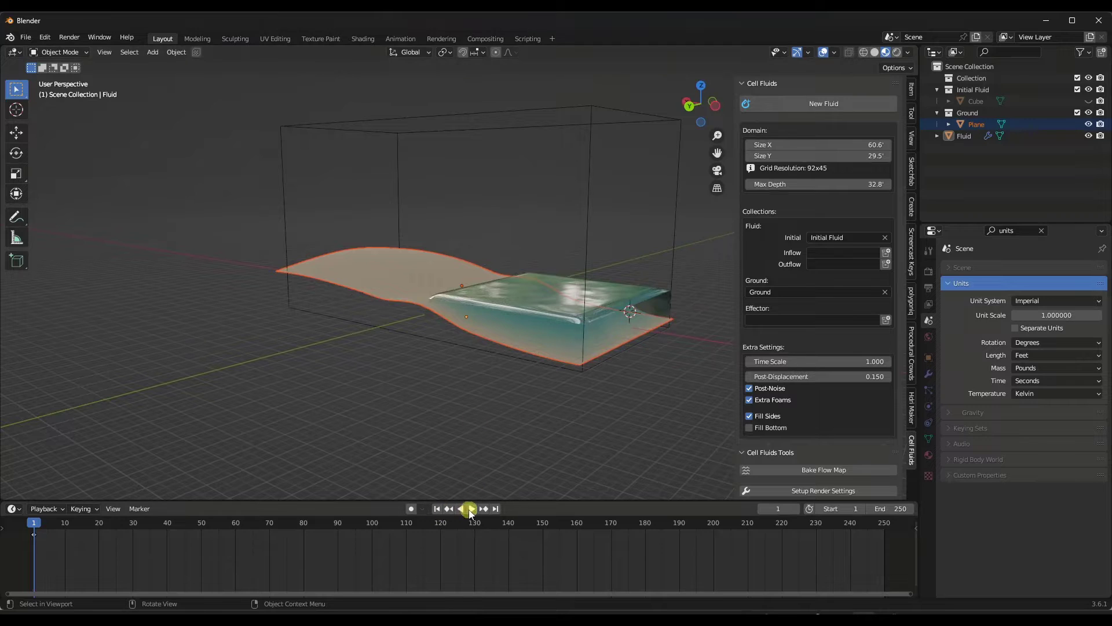
middle_drag(489, 359, 523, 356)
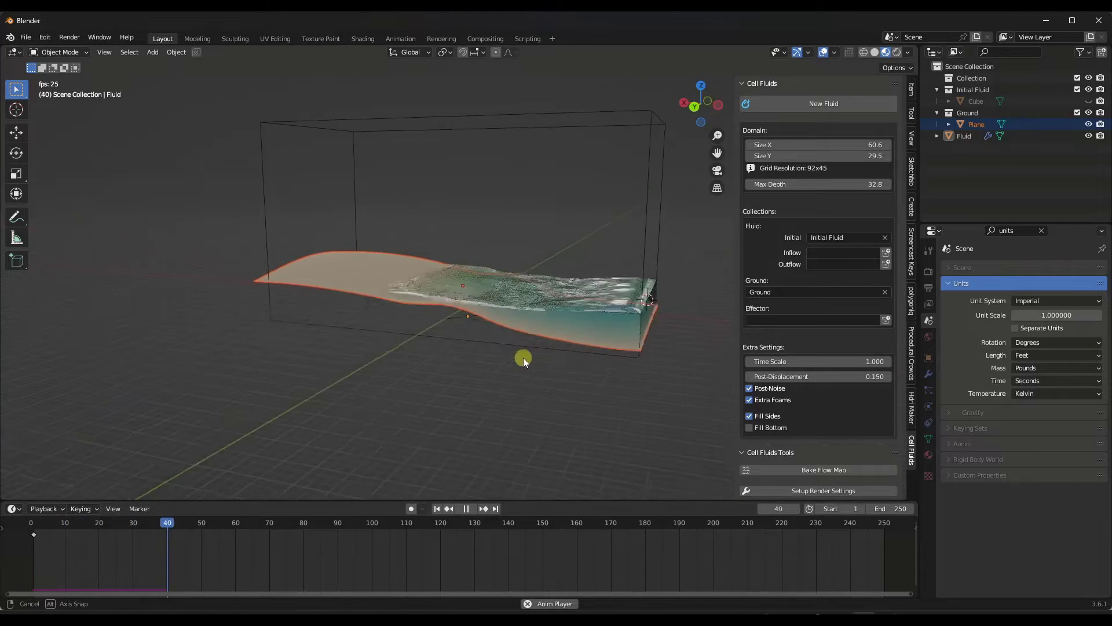
scroll(639, 311, up, 5)
middle_drag(616, 293, 537, 305)
scroll(603, 307, down, 5)
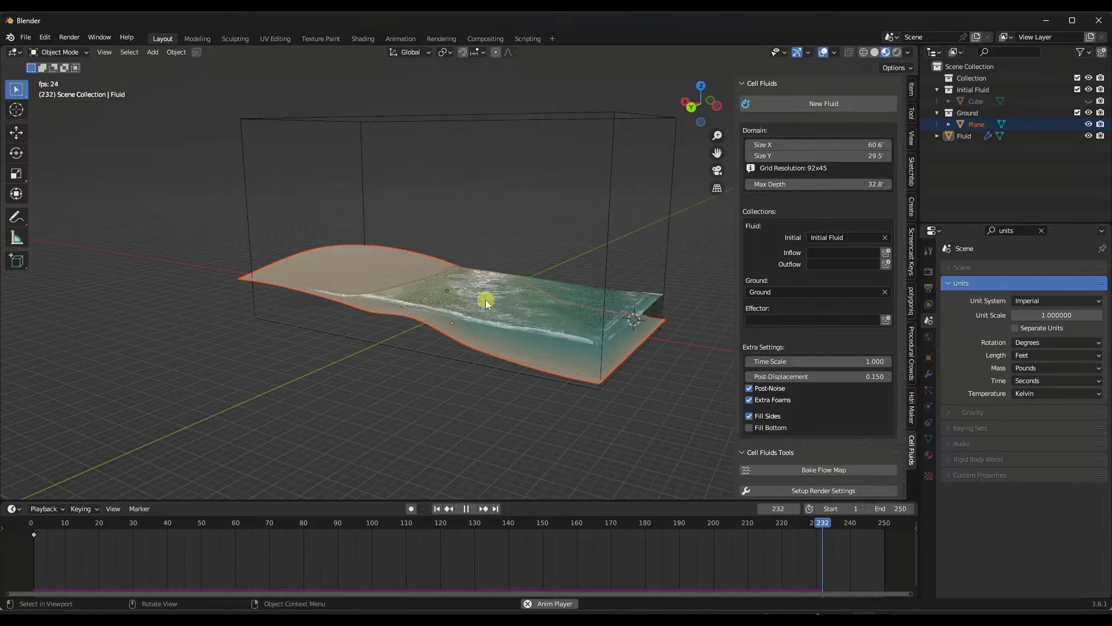
key(space)
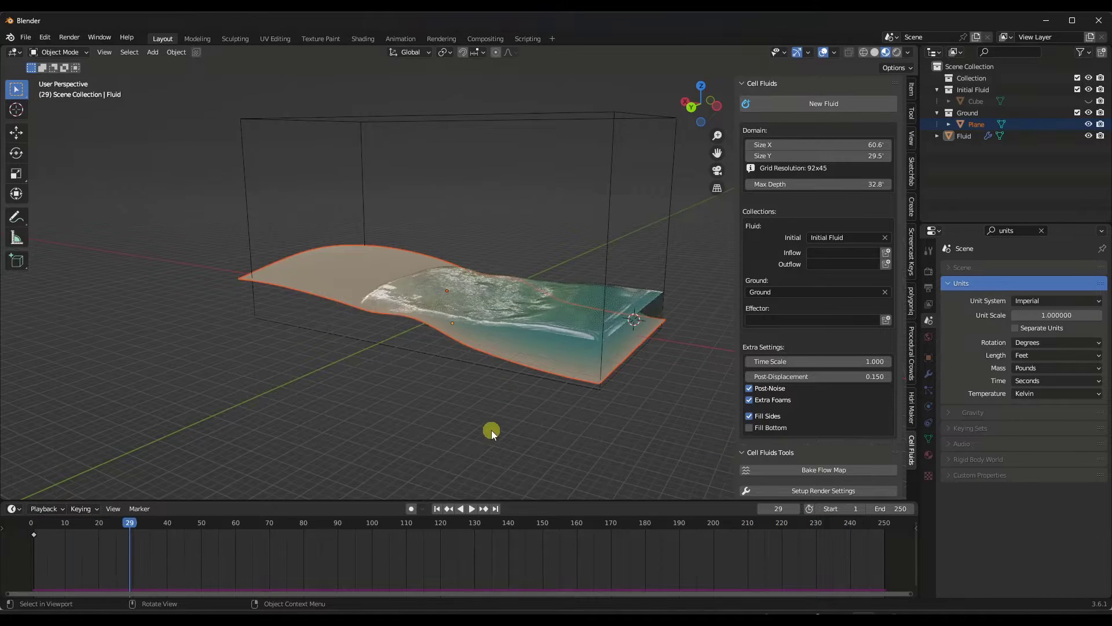
- Show the cube and move it about -7.38' along X, past the domain's low end
click(1089, 101)
click(636, 343)
key(g)
key(y)
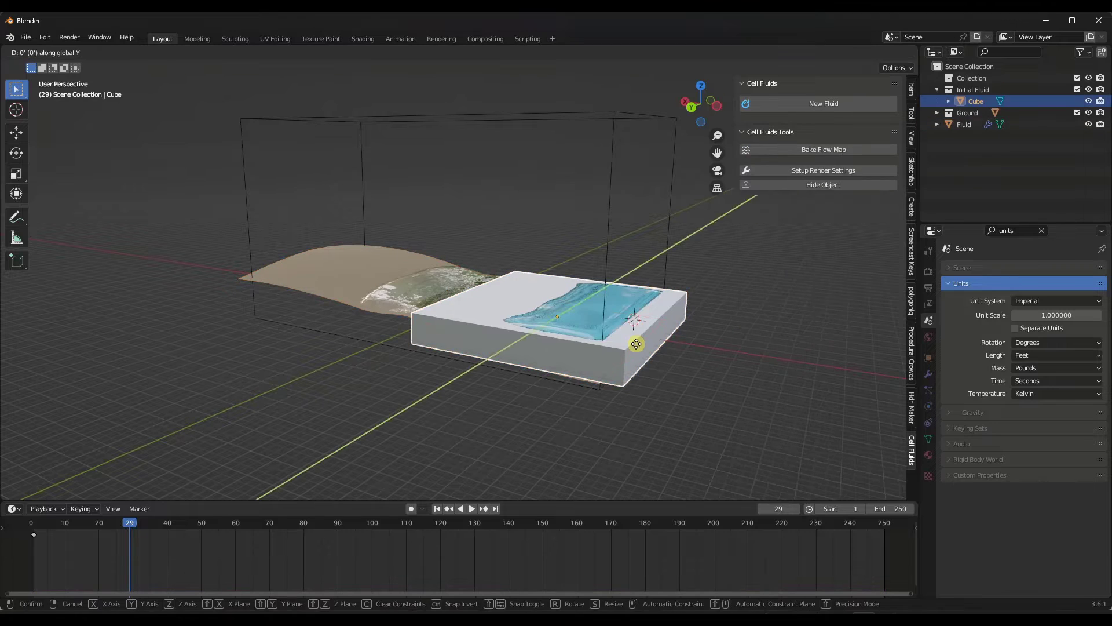
key(x)
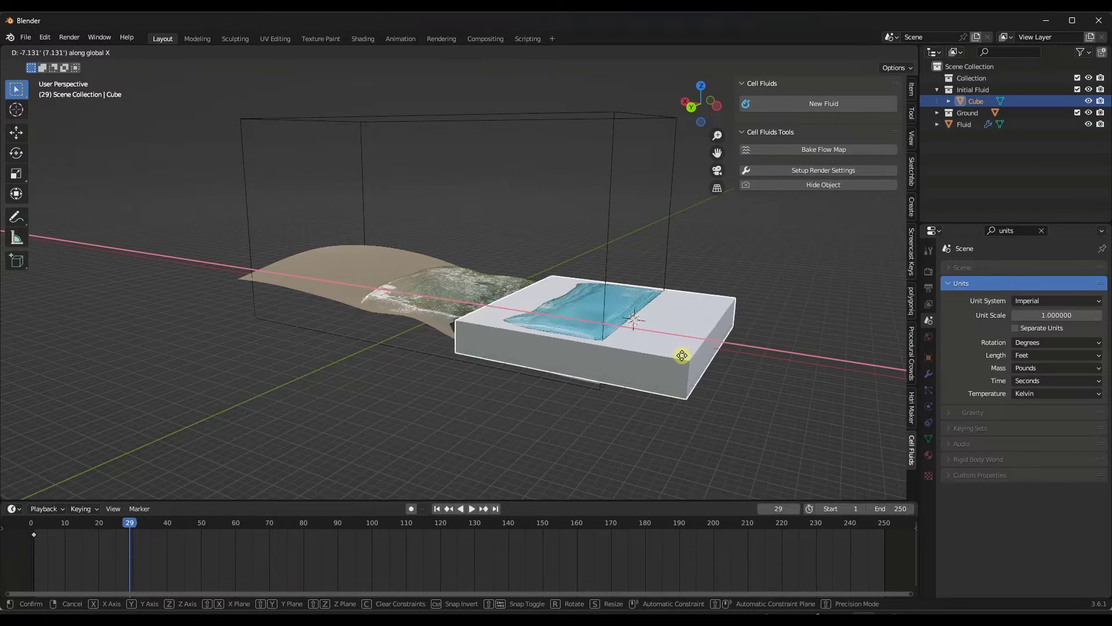
click(684, 355)
middle_drag(583, 338, 542, 330)
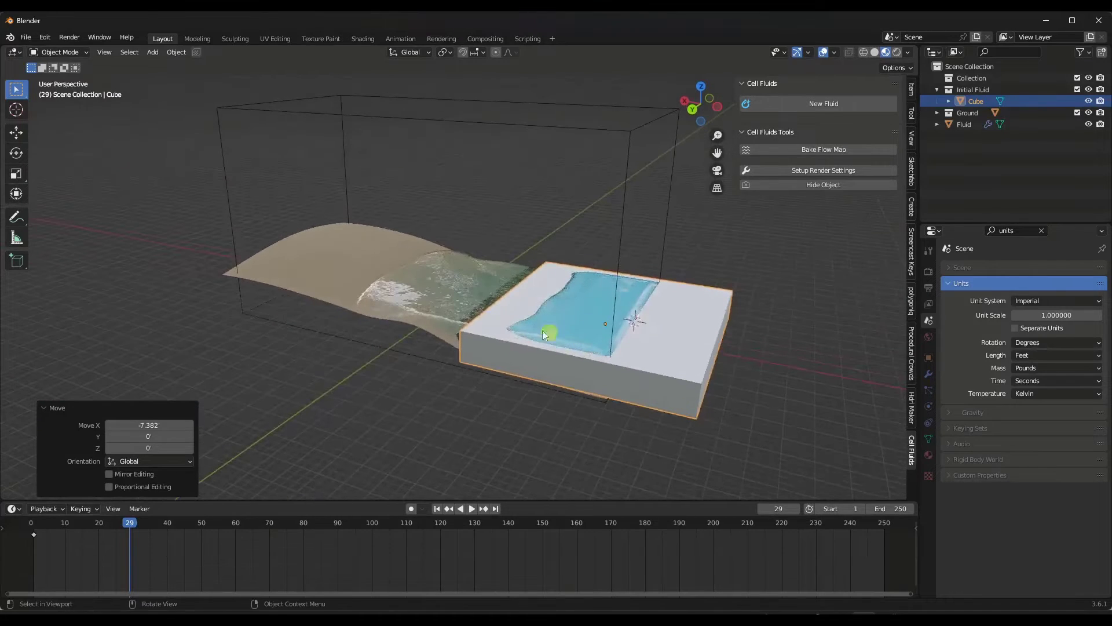
- Replay the simulation from the first frame with the moved cube, and hide the cube to inspect the water's end at the domain wall
click(437, 509)
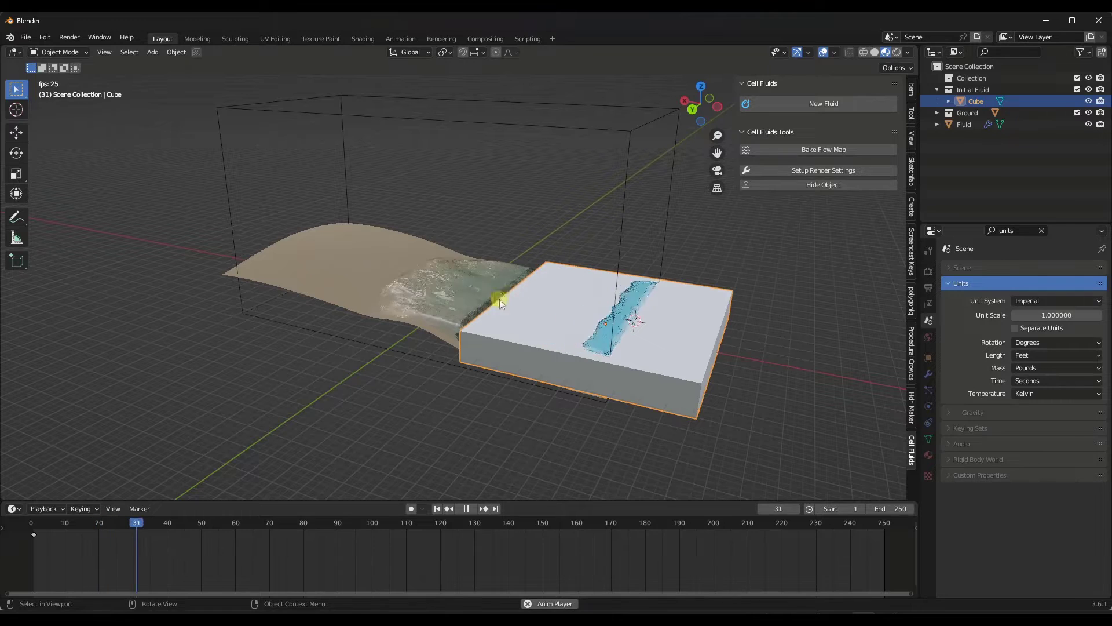
middle_drag(516, 325, 561, 291)
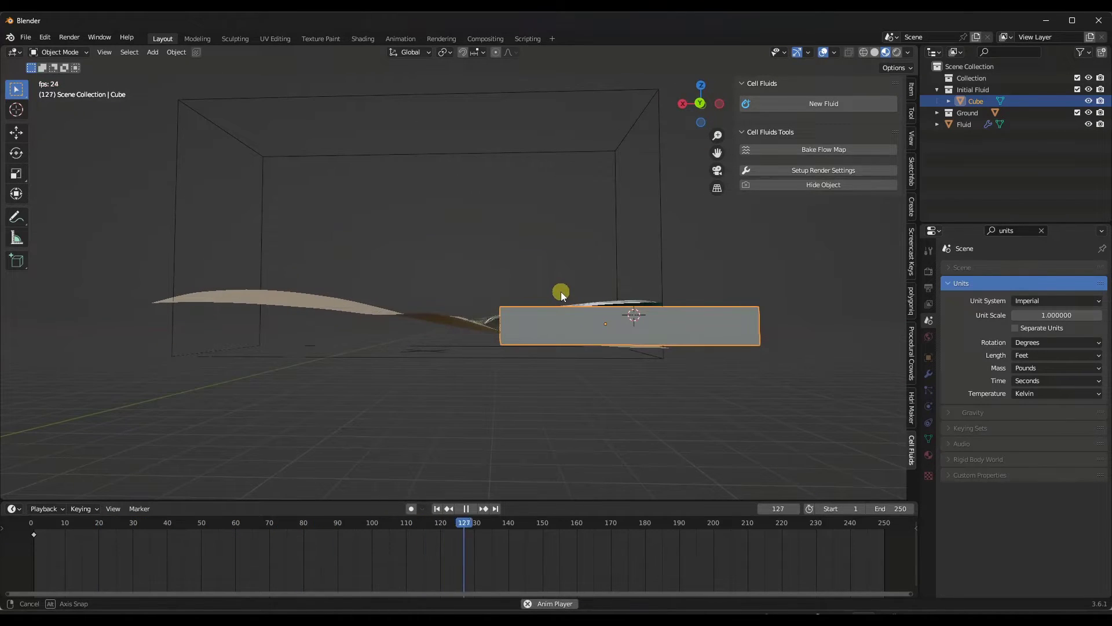
middle_drag(528, 464, 939, 154)
click(1089, 102)
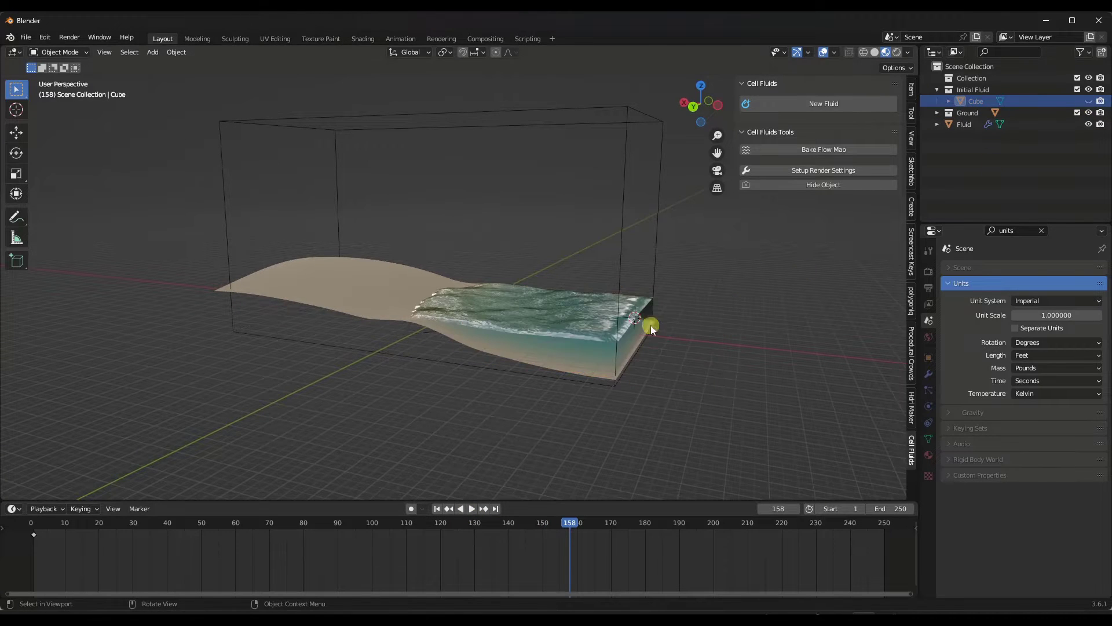
middle_drag(652, 325, 624, 319)
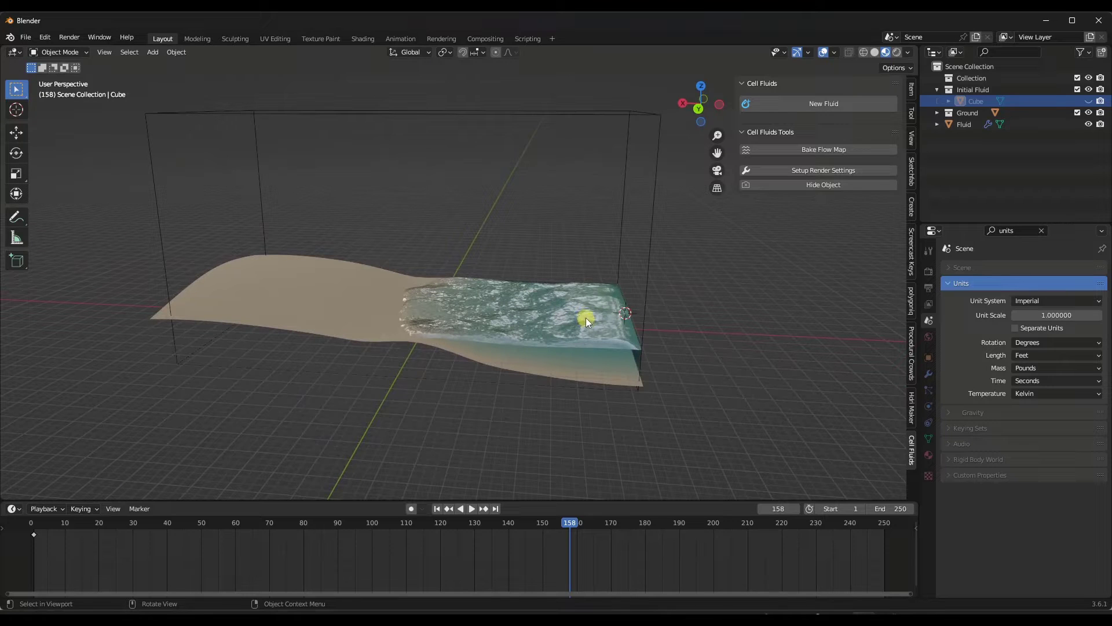
middle_drag(642, 301, 649, 329)
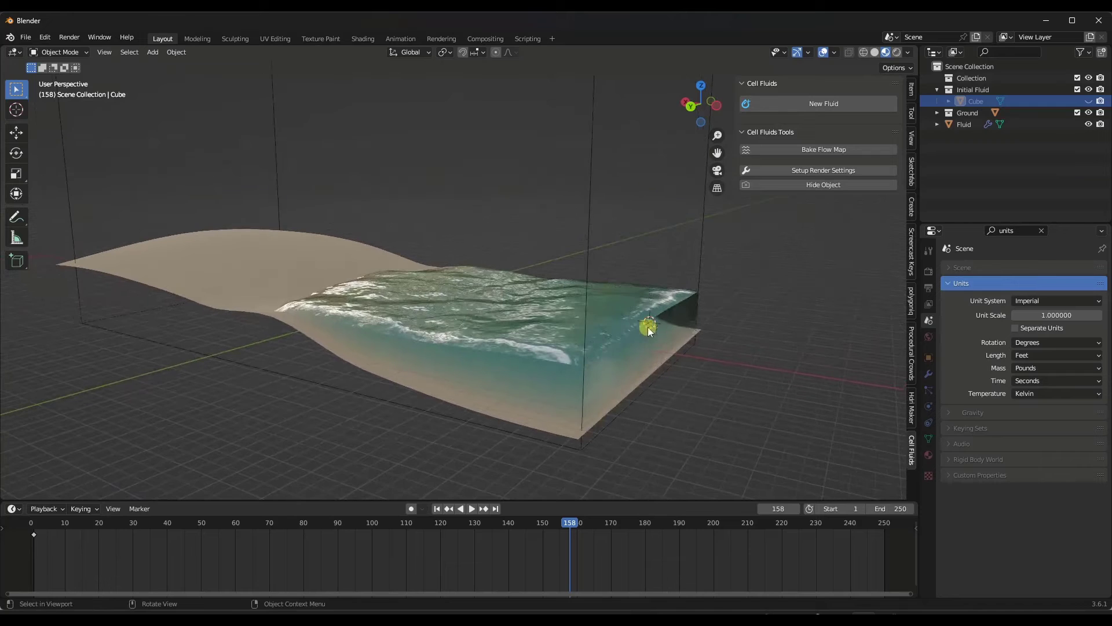
- Play the simulation with the cube hidden and return to frame 1
key(space)
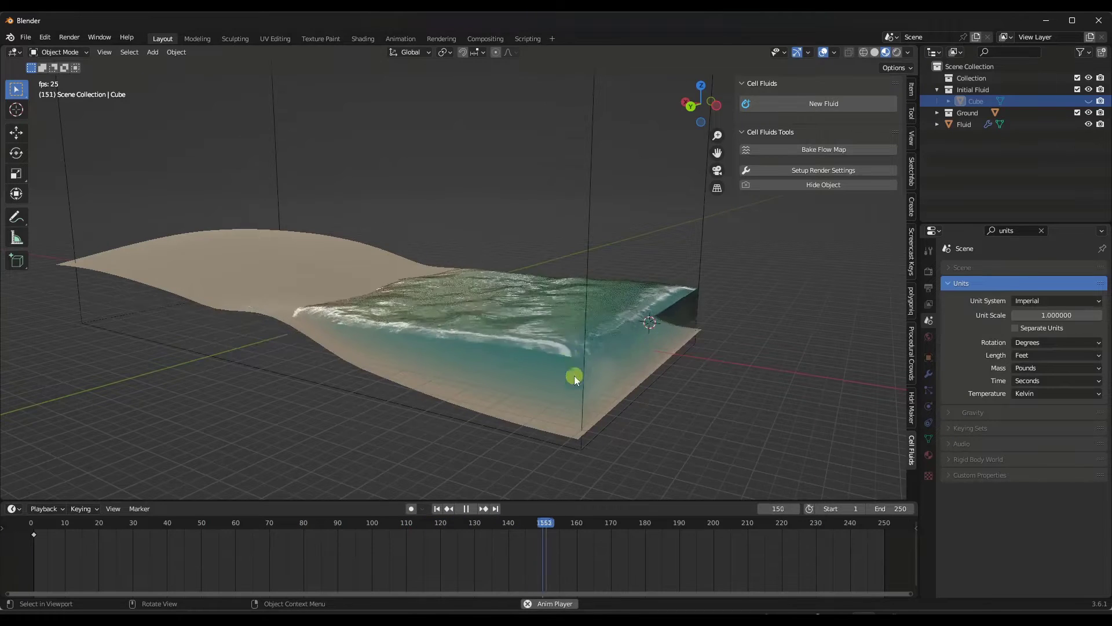
click(466, 509)
click(437, 509)
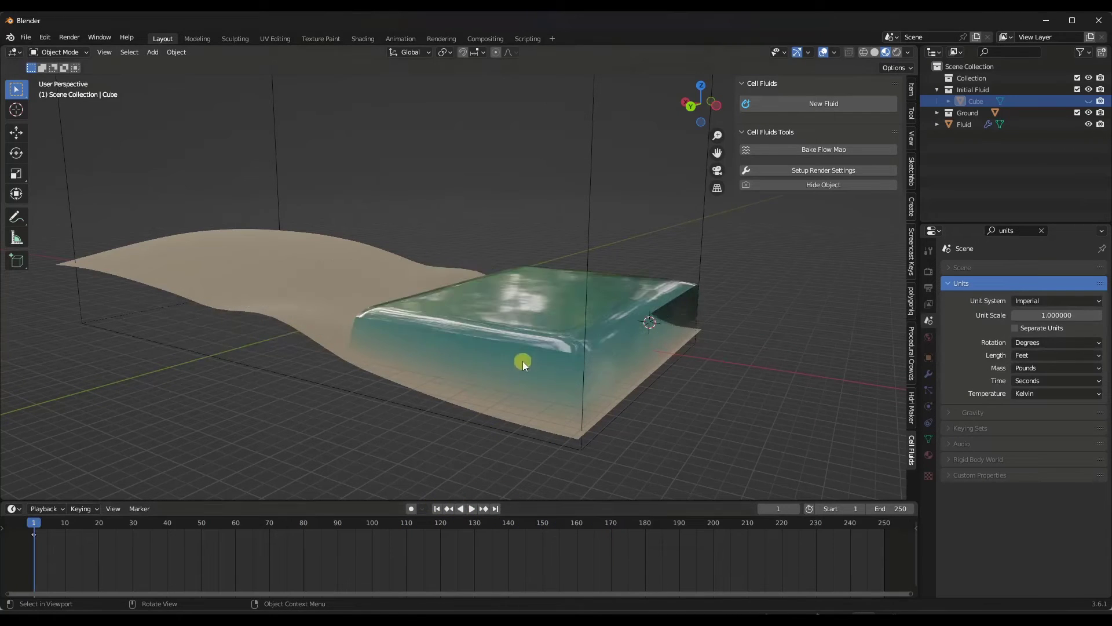
- Add a mesh cube at the water's end and stretch it along Y by a factor of about -10.2
middle_drag(522, 361, 635, 333)
scroll(681, 324, up, 3)
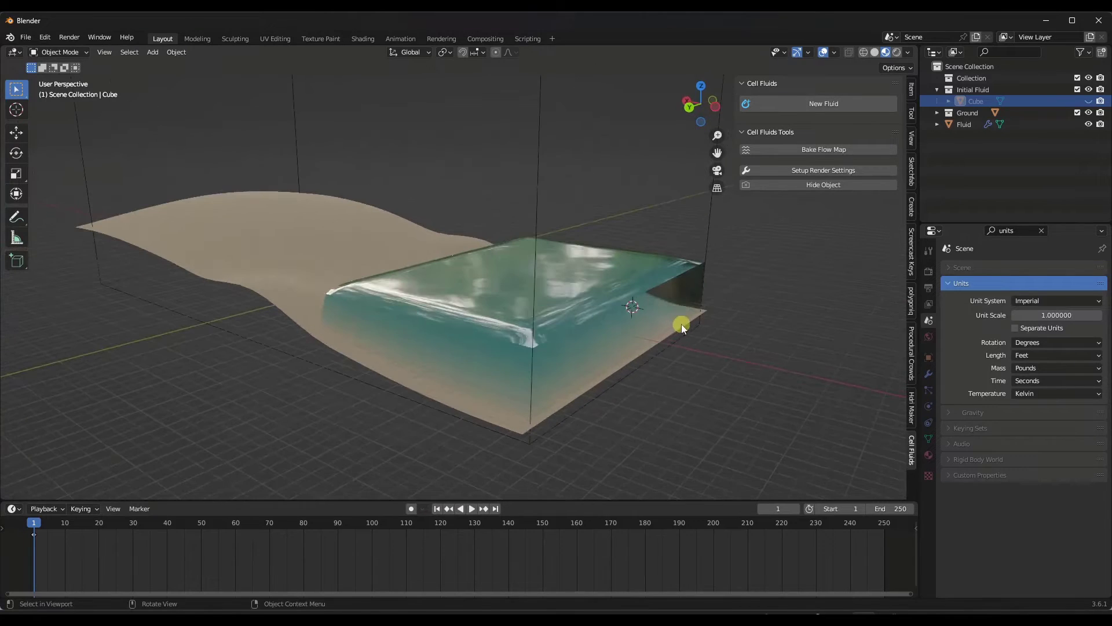
key(shift+a)
mouse_move(682, 324)
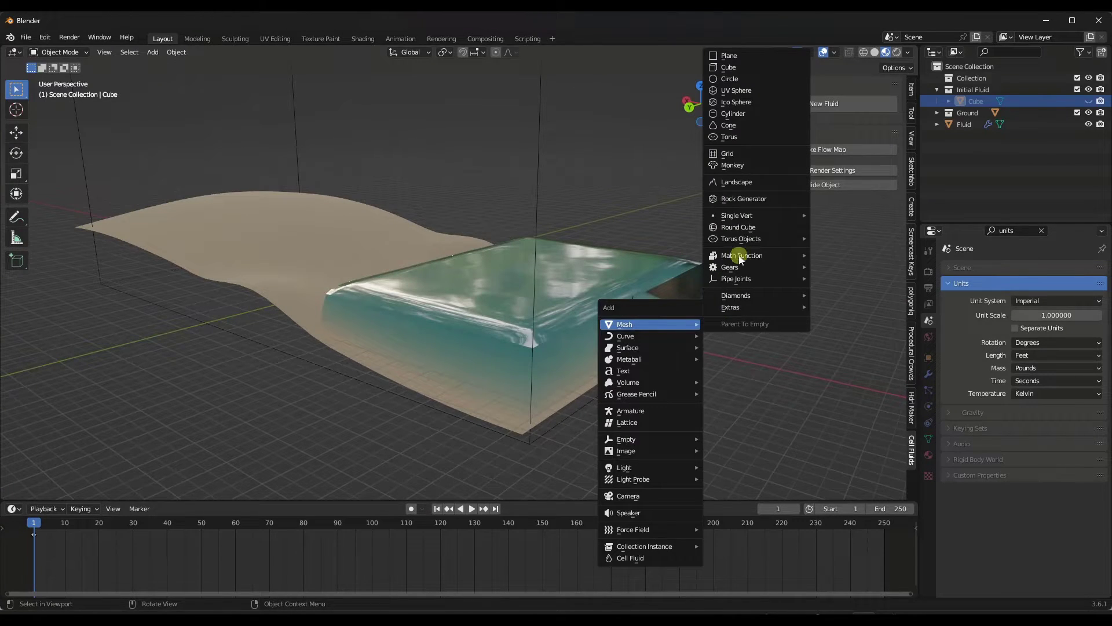
click(733, 68)
key(s)
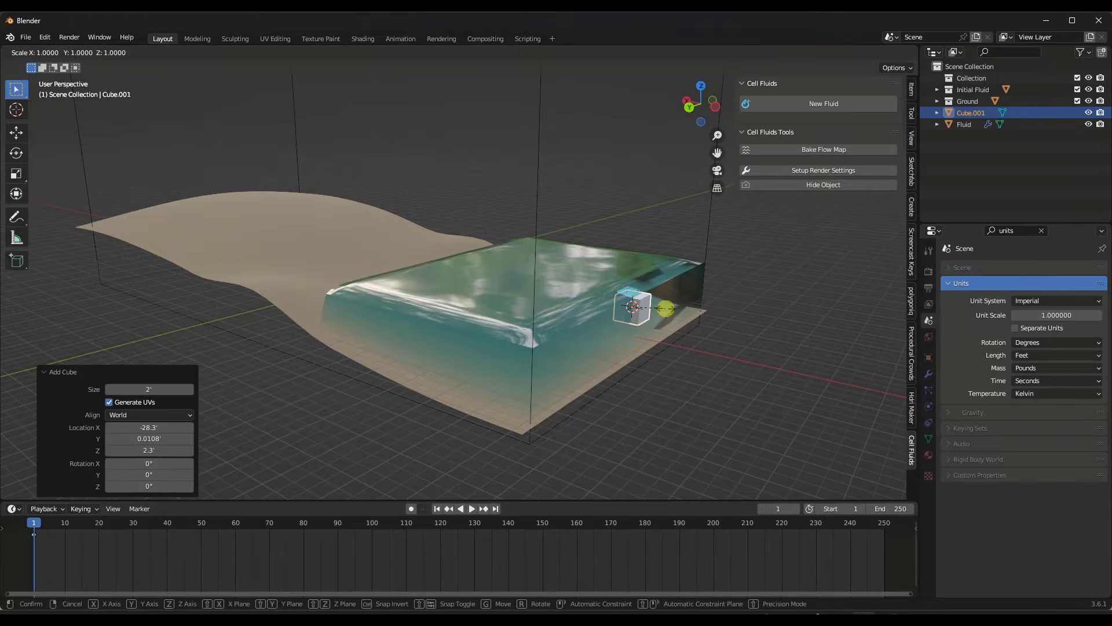
key(x)
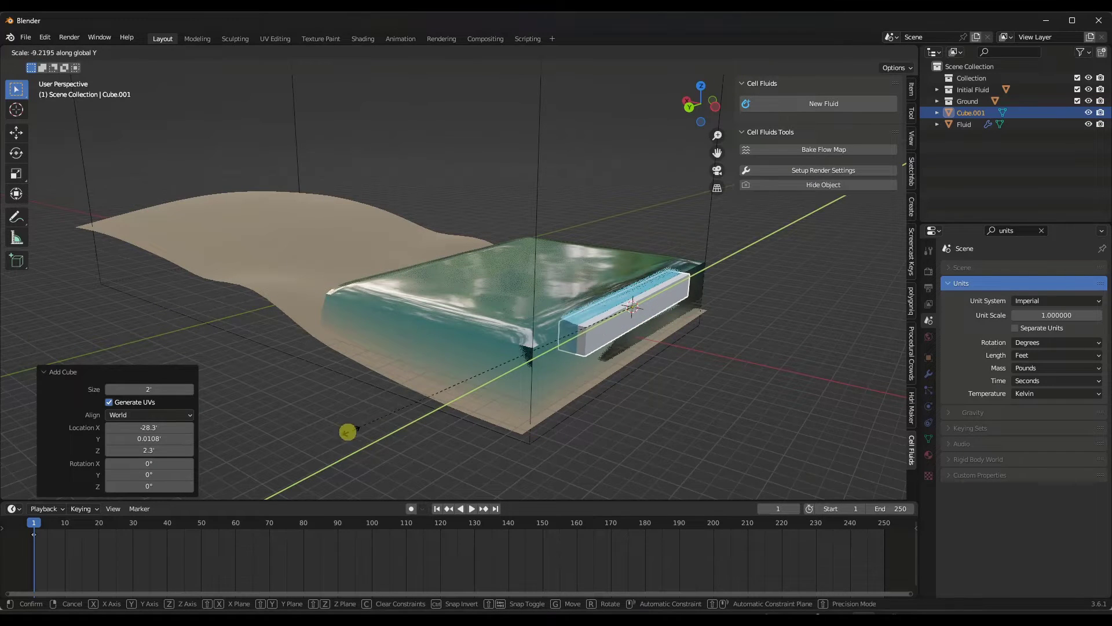
click(339, 415)
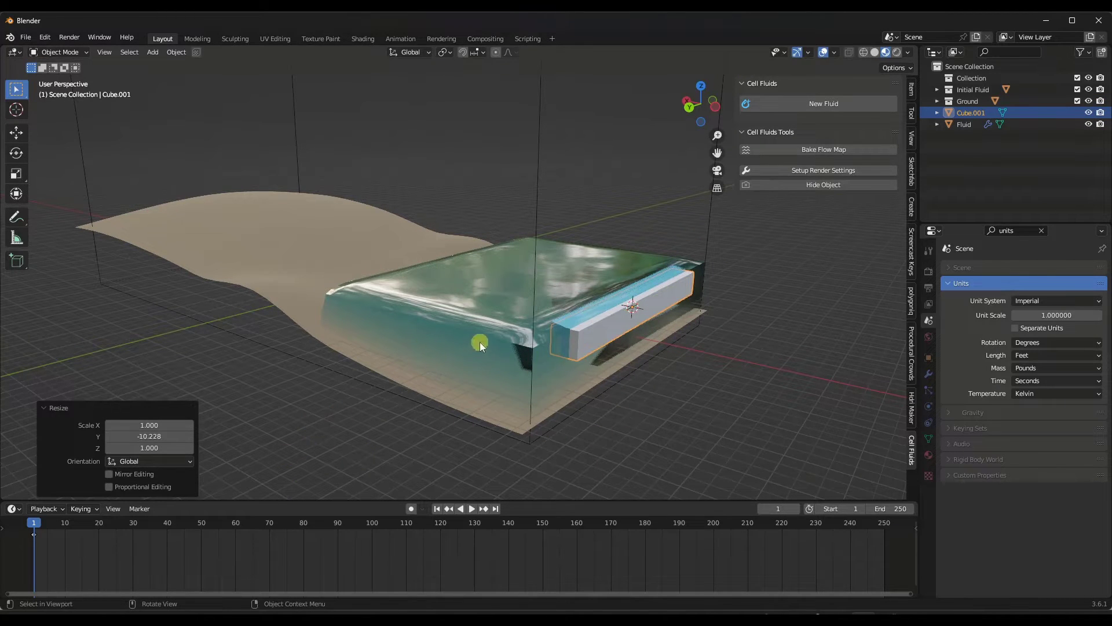
- Scale the new block by about 1.51 along Y and about 3.69 along Z to form a wall across the domain's end
key(s)
key(y)
click(413, 399)
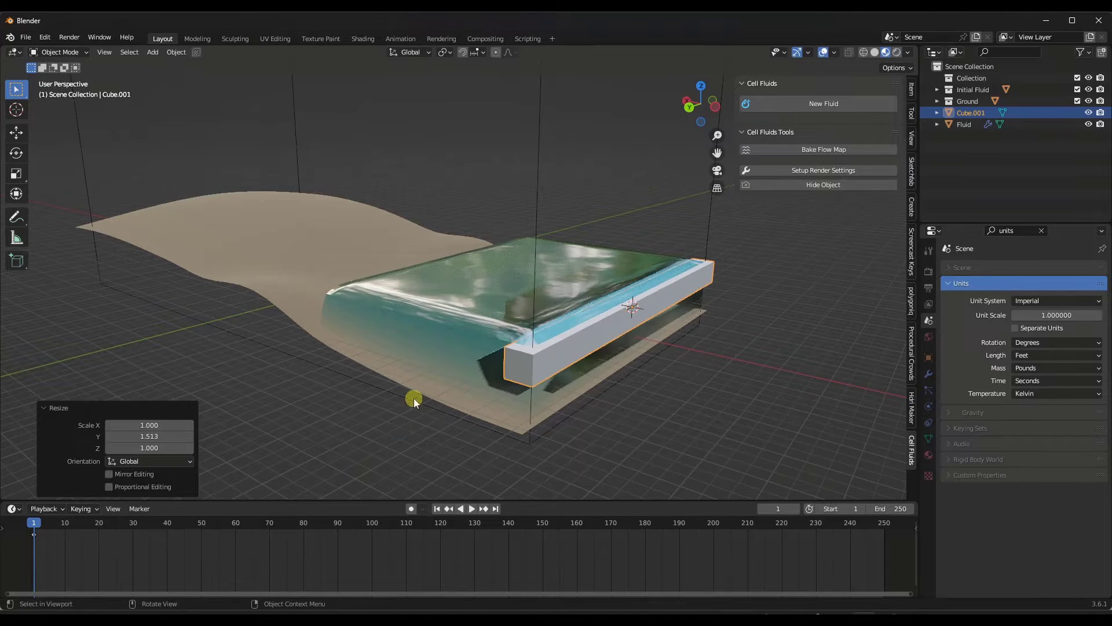
key(s)
key(z)
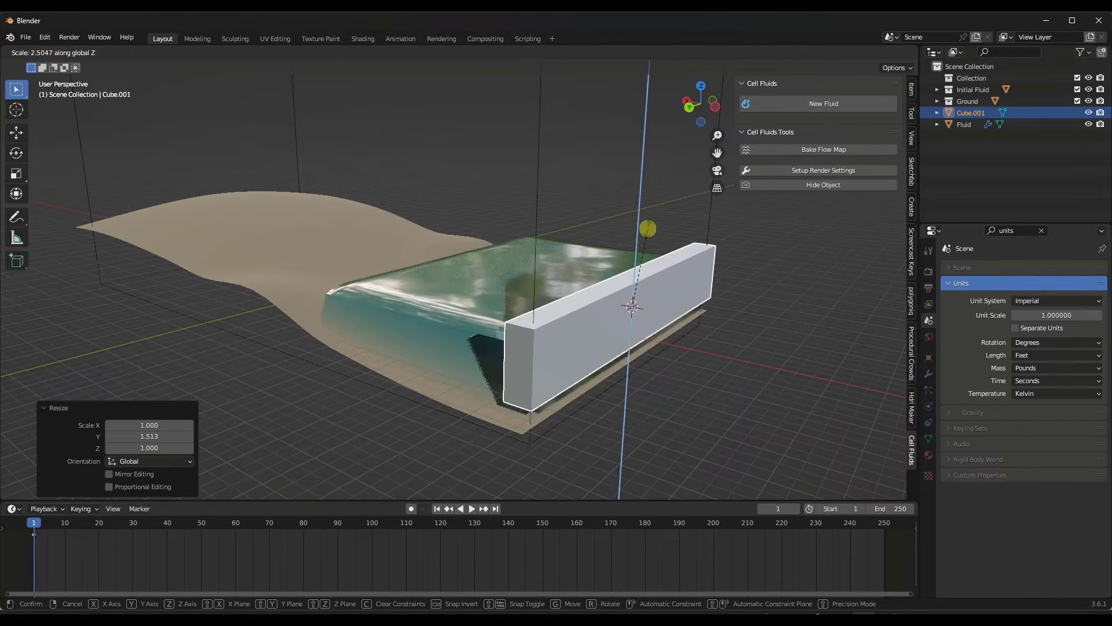
click(653, 191)
- Move the wall block about -1.86' along X to just outside the water's end, and apply its rotation and scale
middle_drag(594, 271, 642, 304)
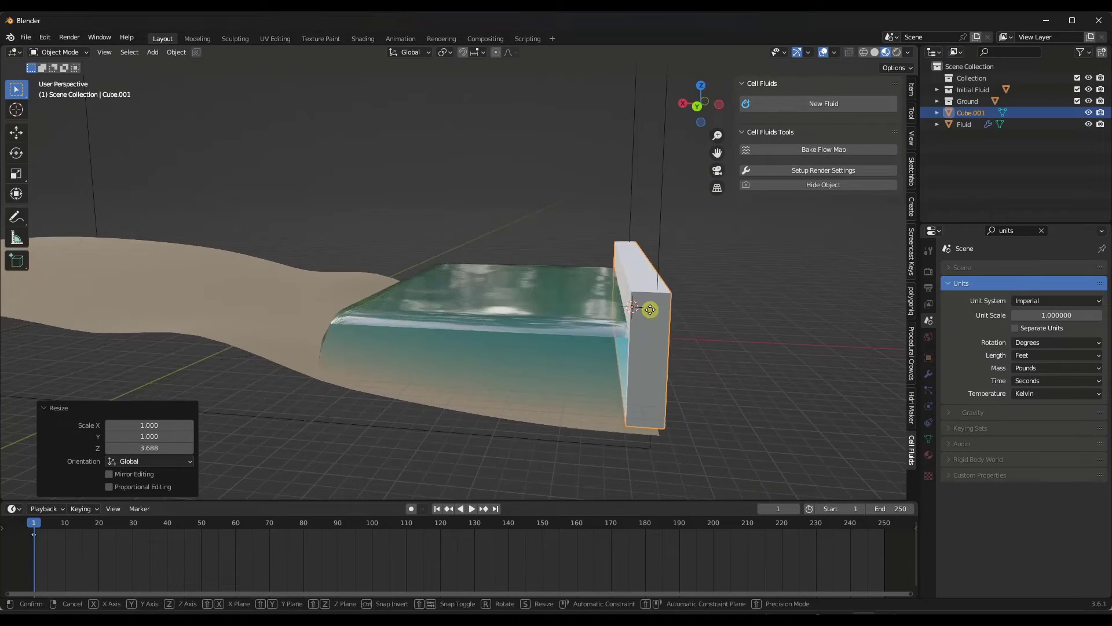
key(g)
key(x)
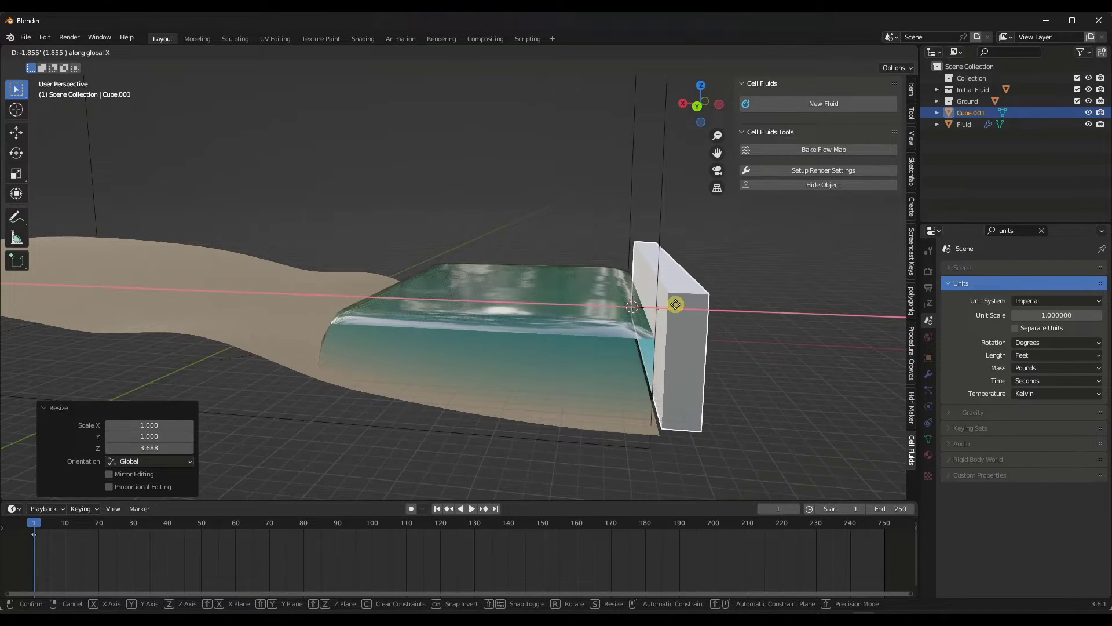
click(678, 304)
middle_drag(681, 305, 652, 310)
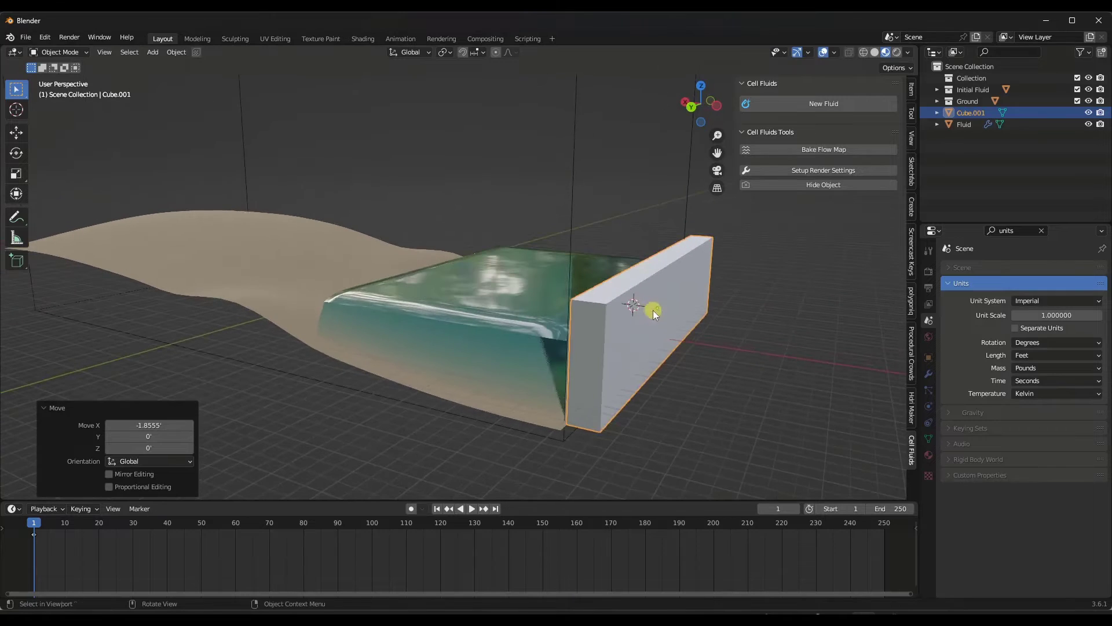
click(177, 53)
mouse_move(206, 116)
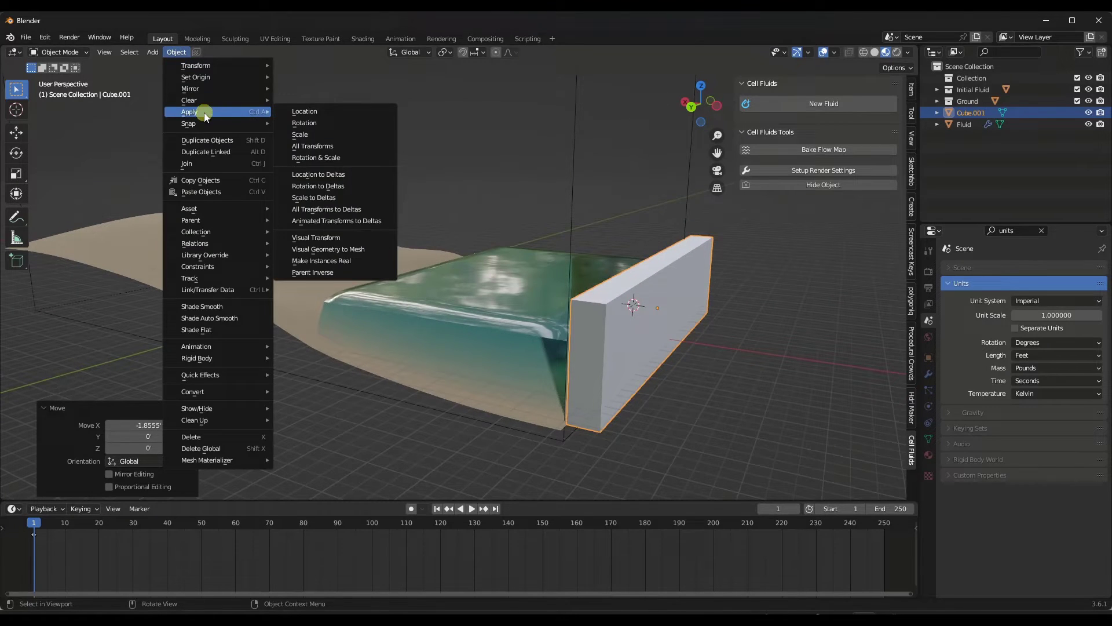
click(318, 157)
- Play the simulation, shift the wall block about 0.09' along X during playback, and return to frame 1
mouse_move(686, 312)
middle_down()
mouse_move(665, 312)
mouse_move(703, 305)
mouse_move(679, 306)
middle_up()
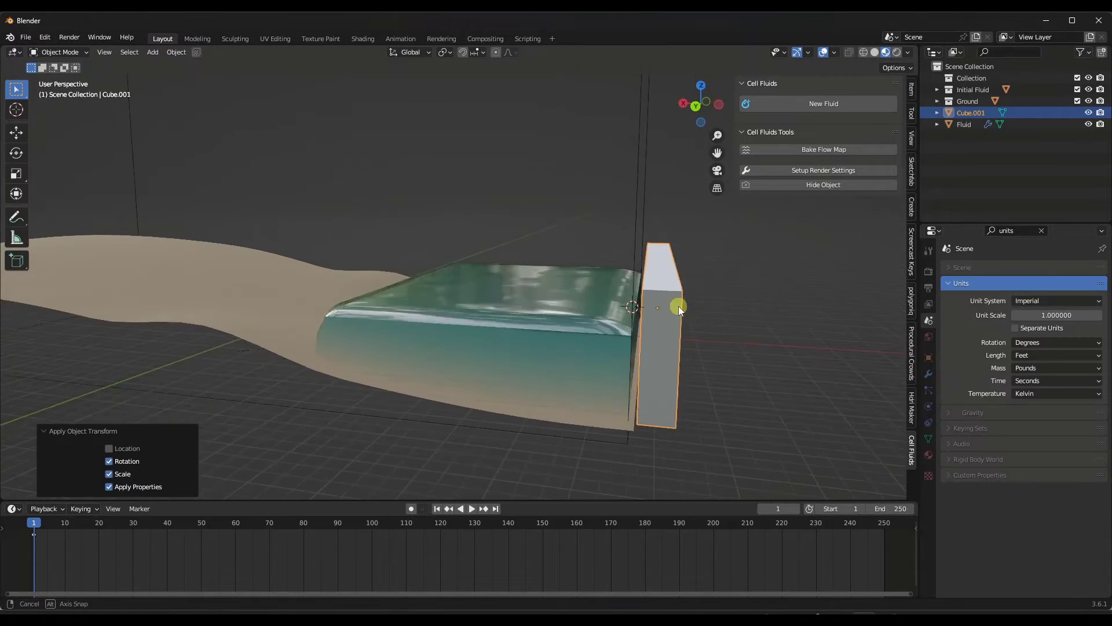
click(437, 508)
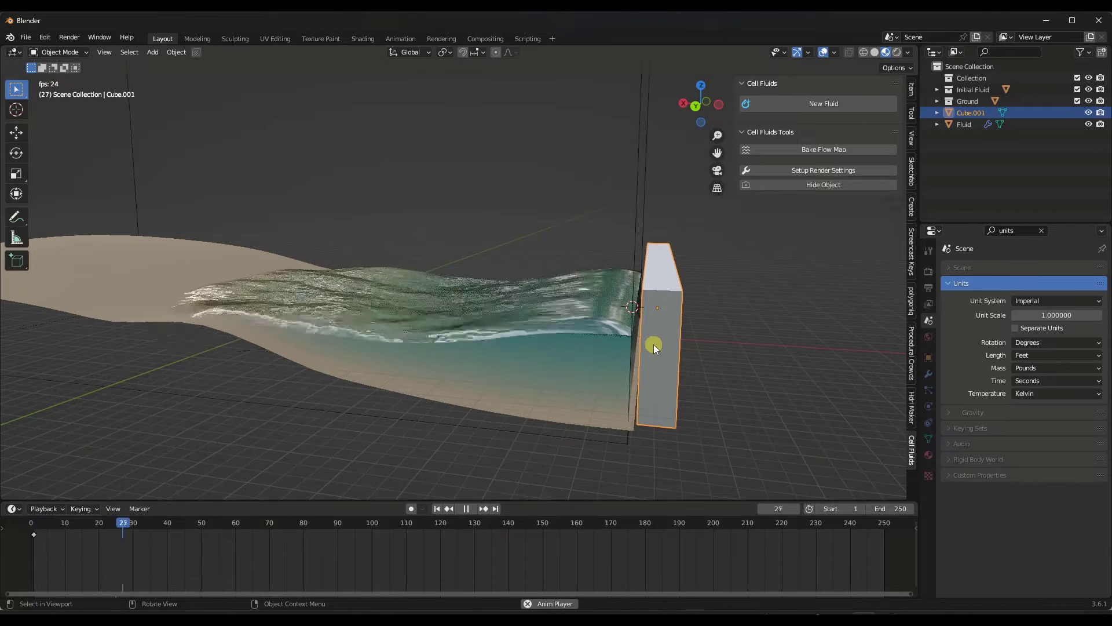
key(g)
key(y)
key(x)
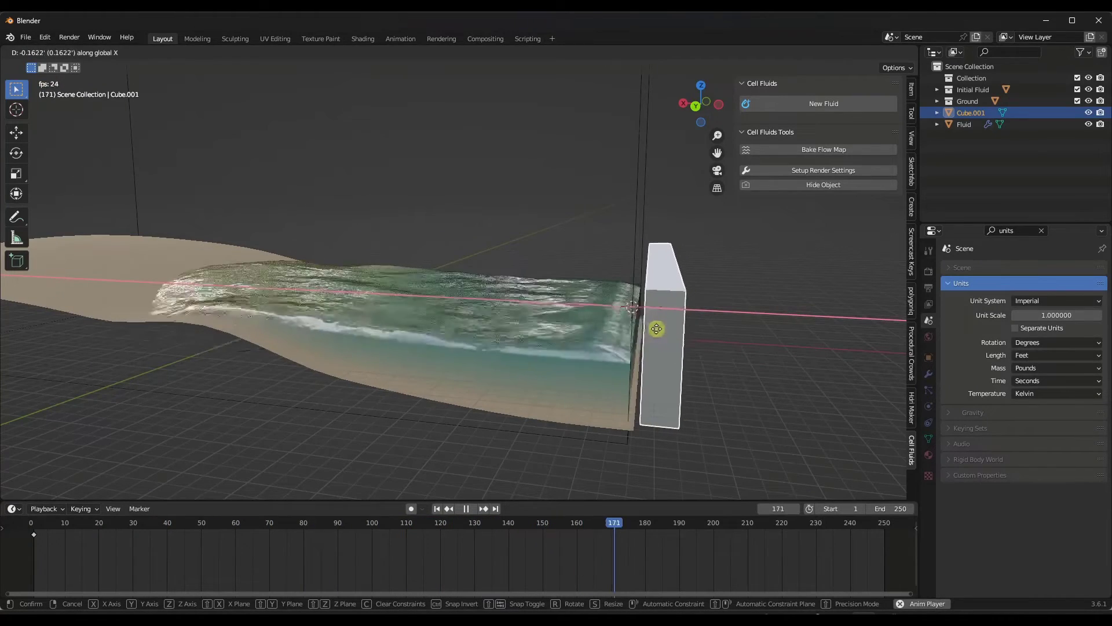
click(655, 328)
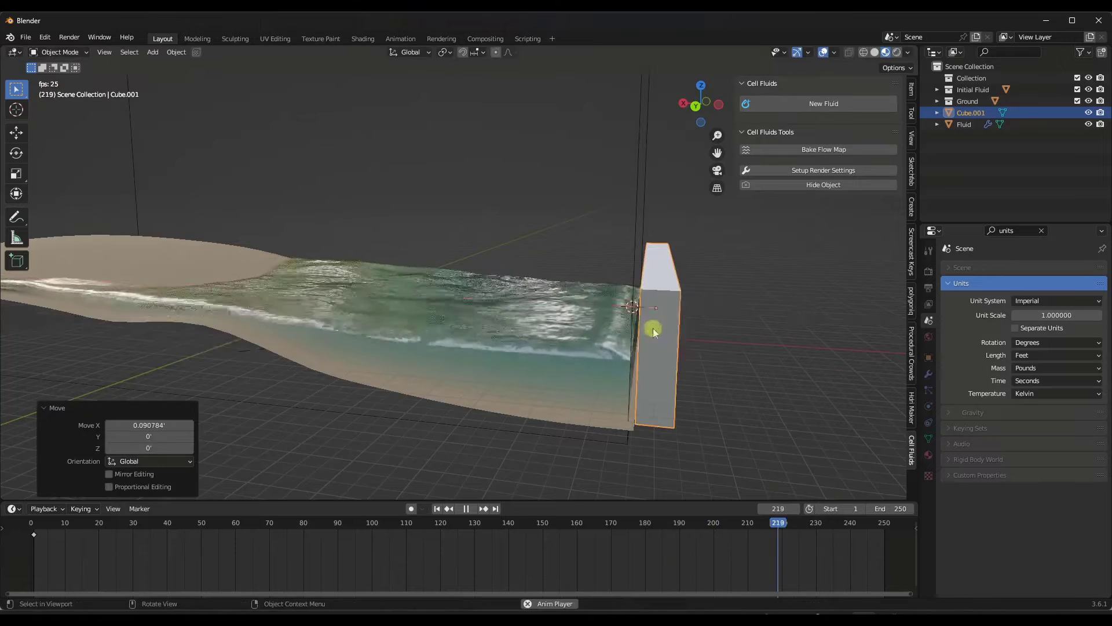
click(466, 509)
click(436, 509)
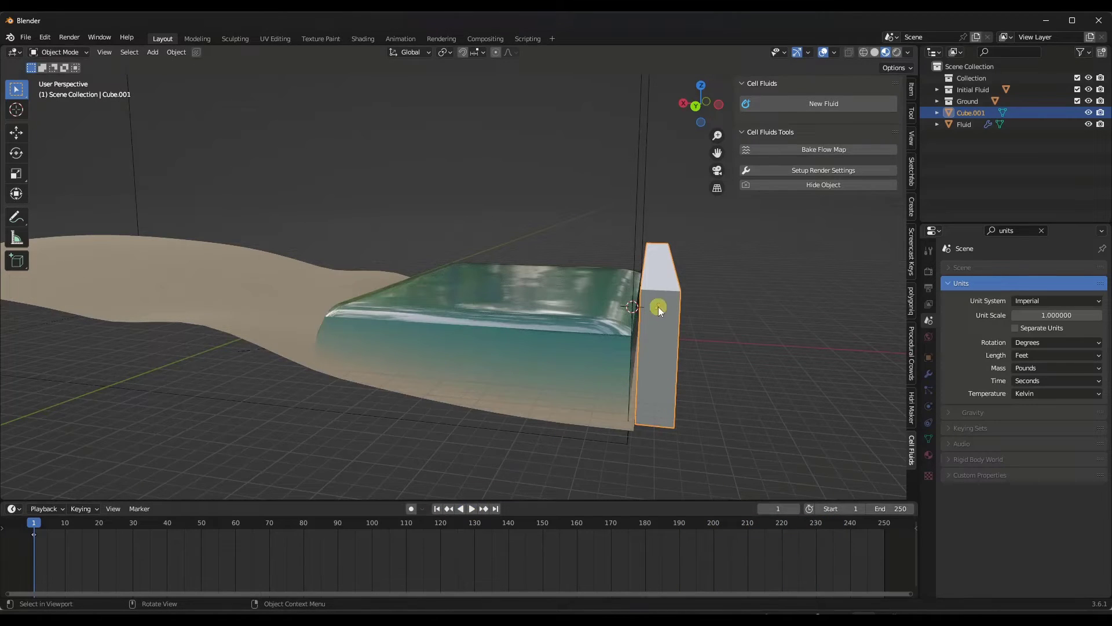
- Create an Effector collection for the fluid and place the wall block in it
click(642, 190)
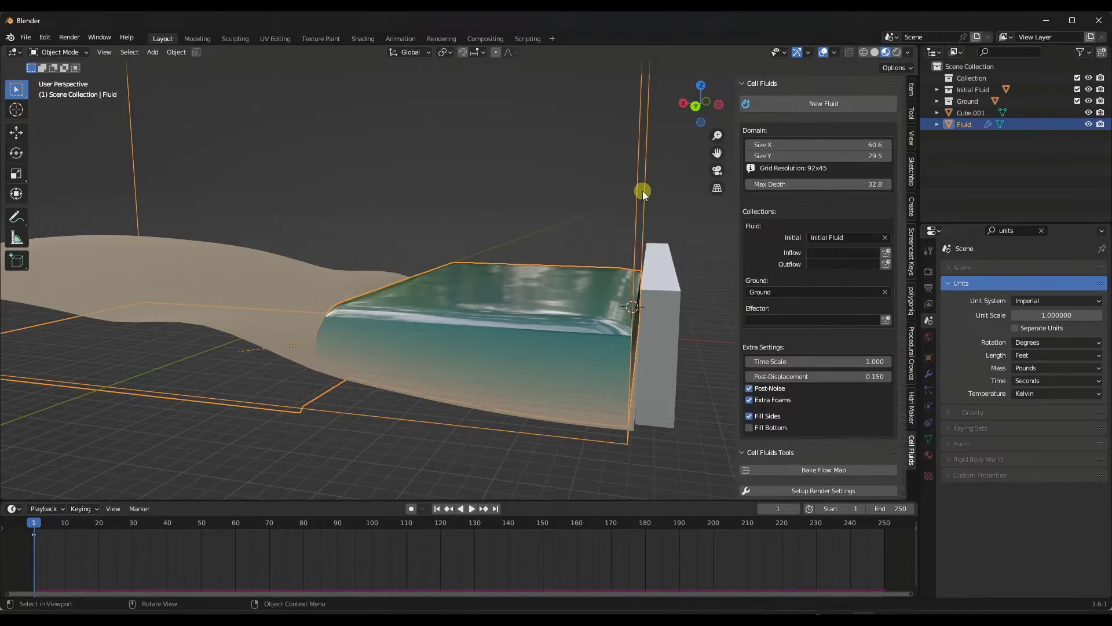
click(885, 321)
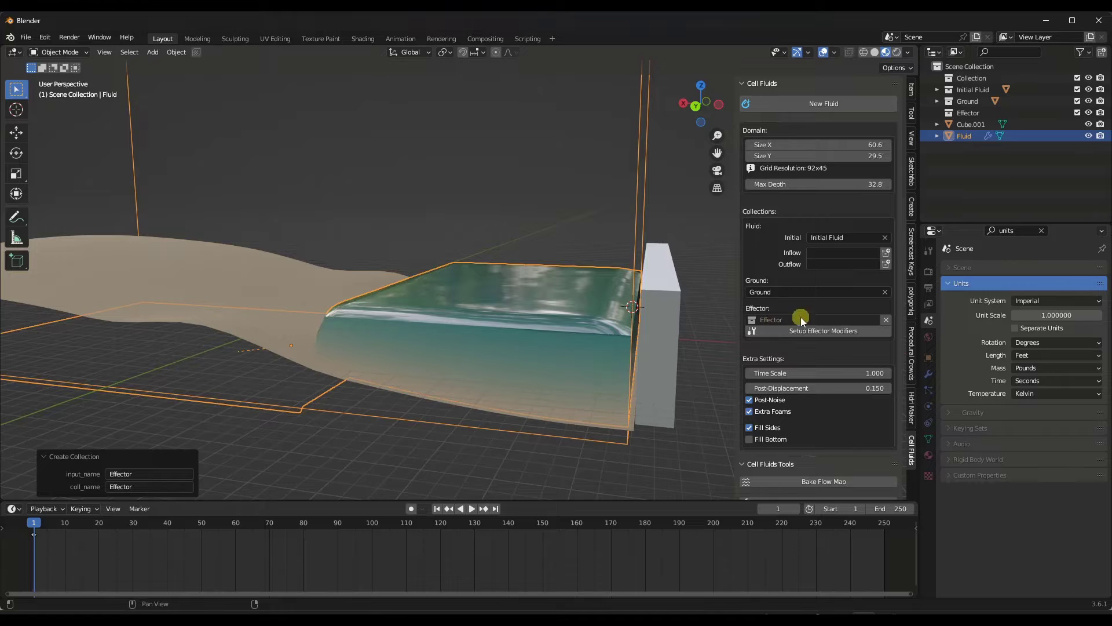
click(967, 126)
drag(968, 126, 969, 112)
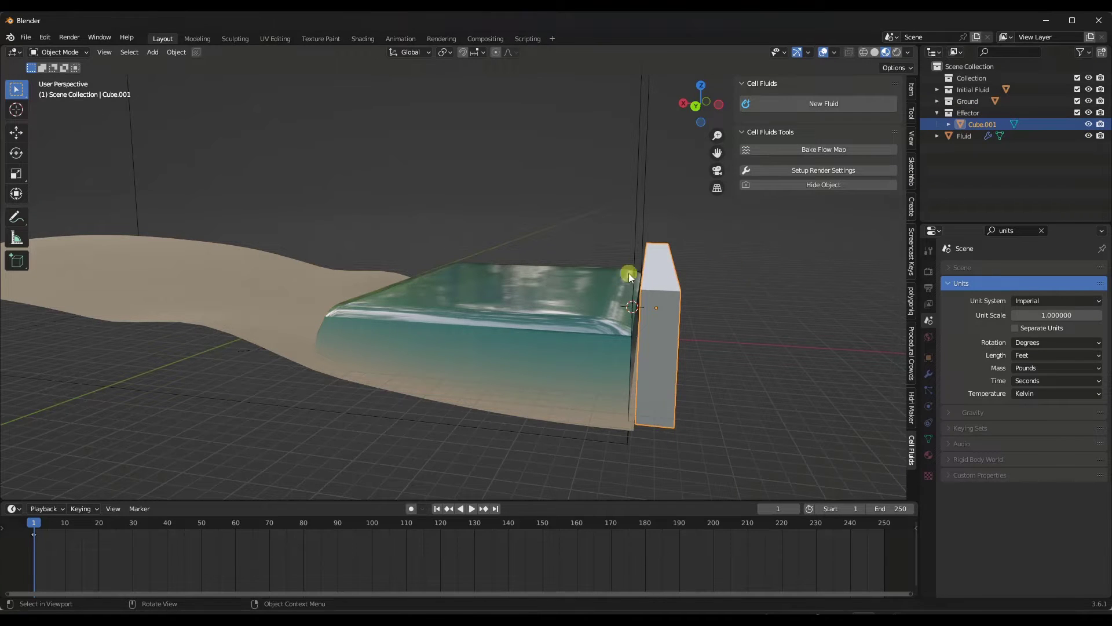
- Set up the fluid's effector modifiers, and inspect the modifiers of the fluid and the wall block
middle_drag(641, 247, 634, 252)
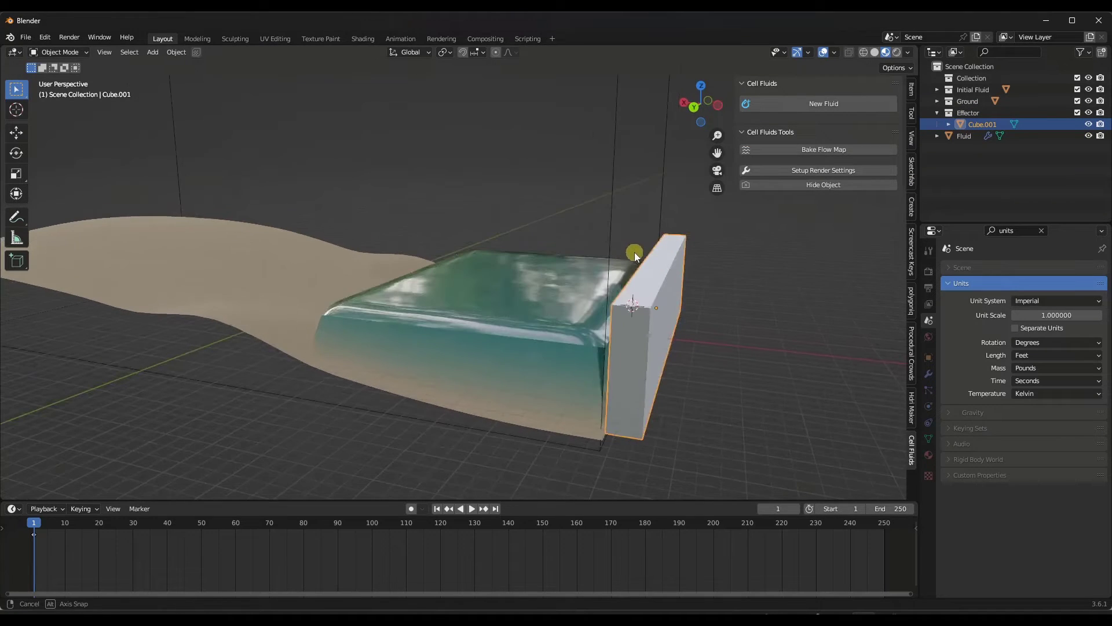
click(610, 212)
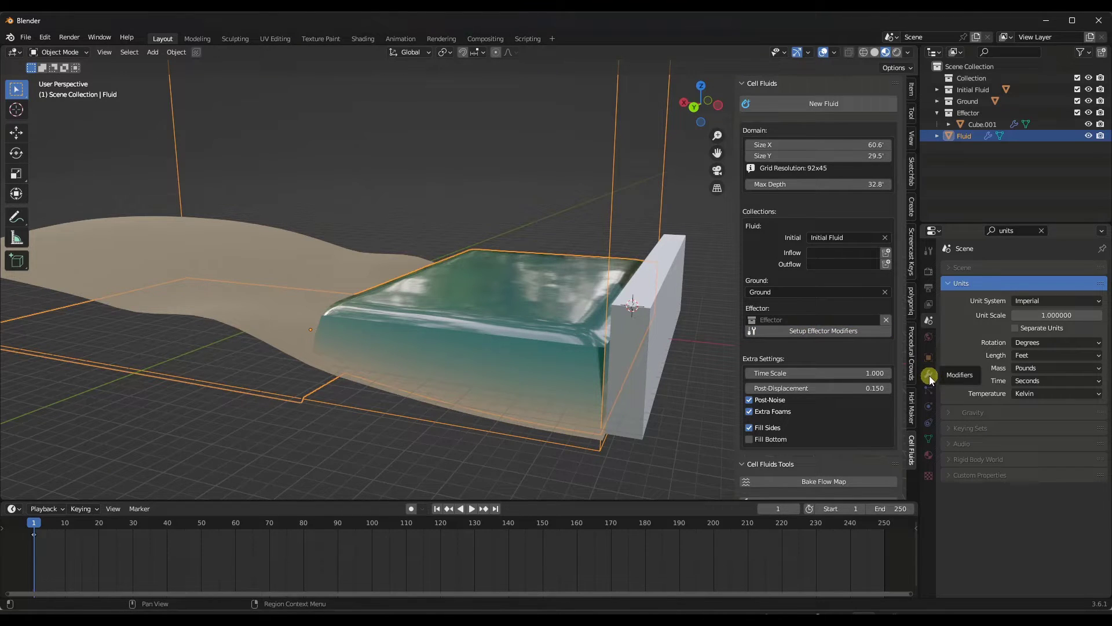
click(1041, 230)
click(929, 373)
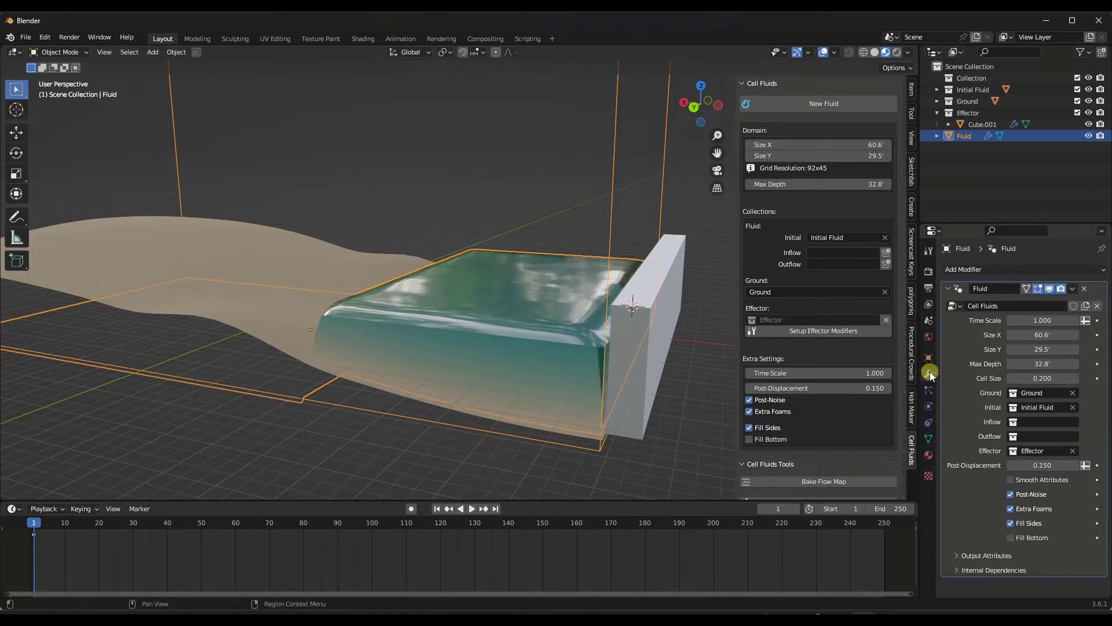
click(948, 289)
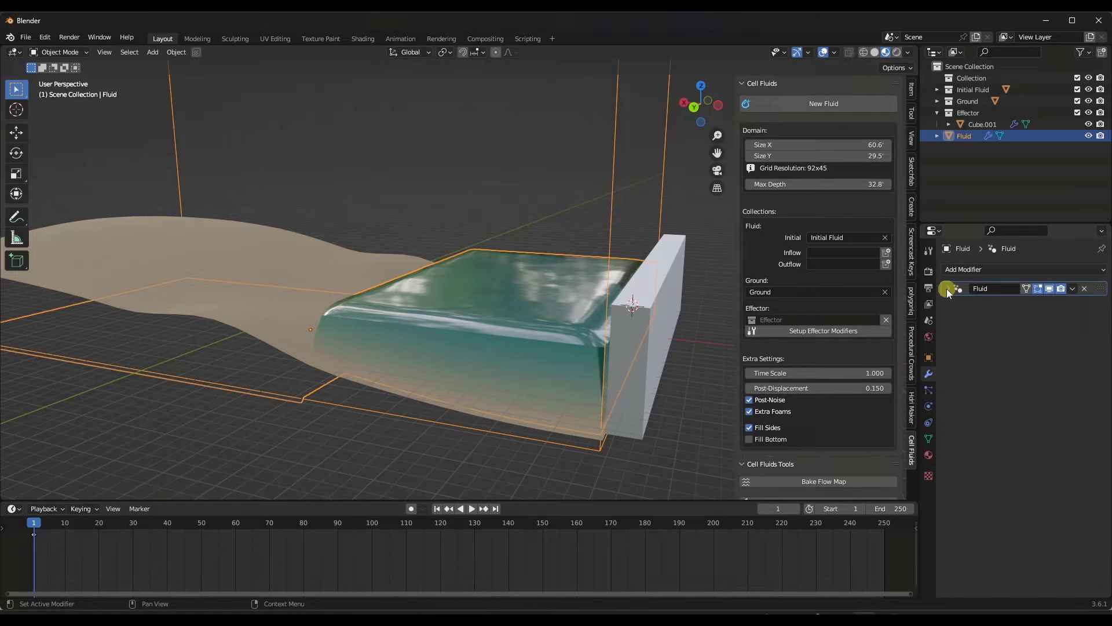
click(948, 289)
click(980, 125)
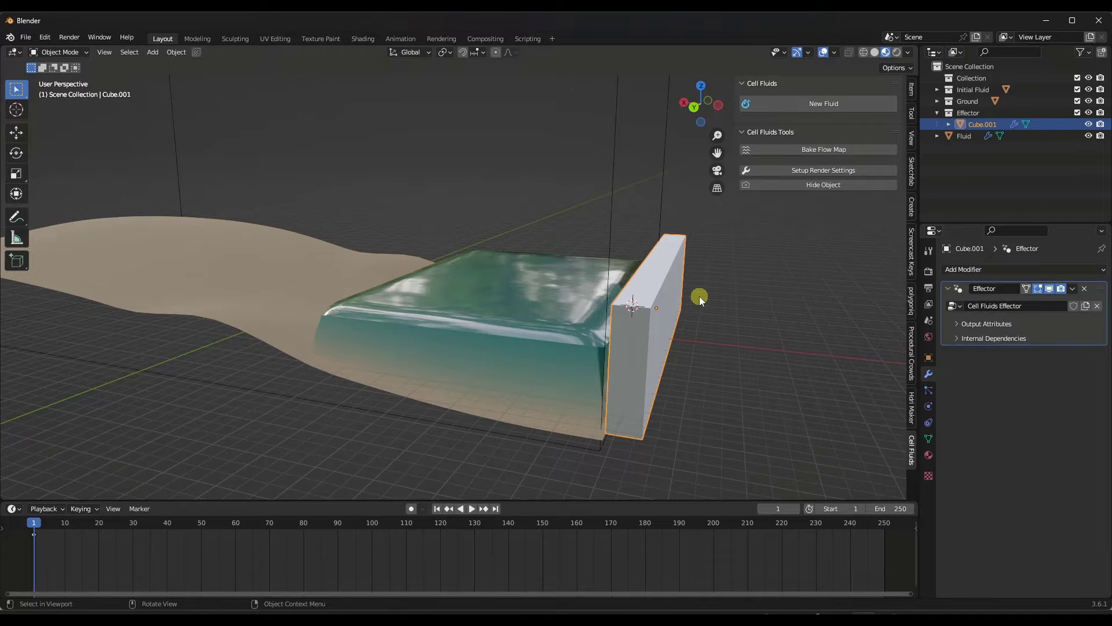
- Play the simulation and push the wall block about 2.62' along X into the water during playback
middle_drag(700, 296, 721, 294)
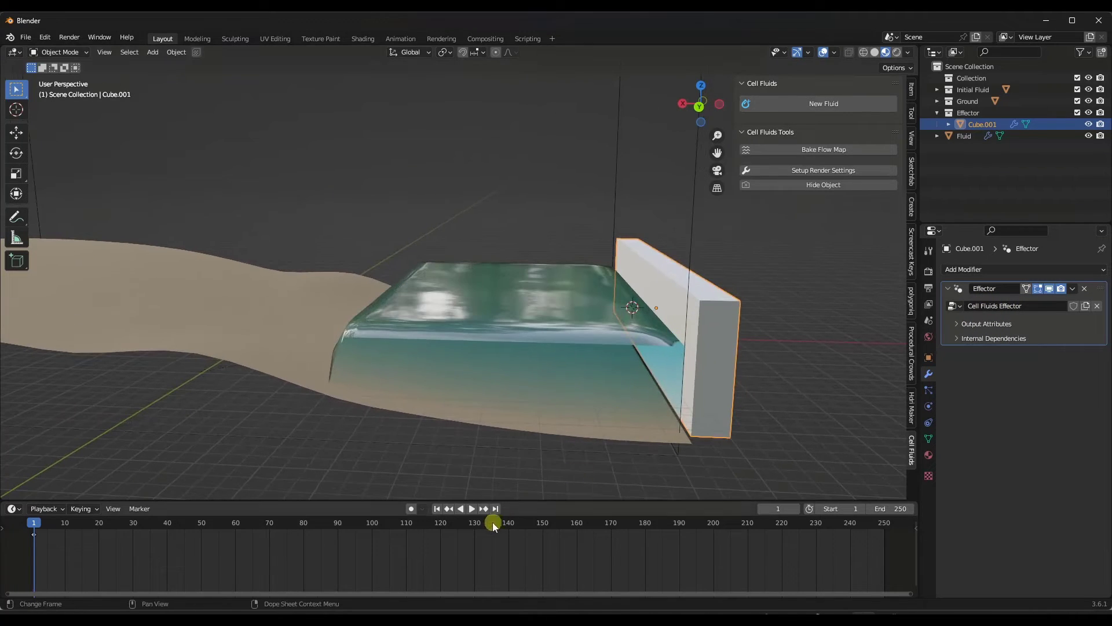
click(471, 509)
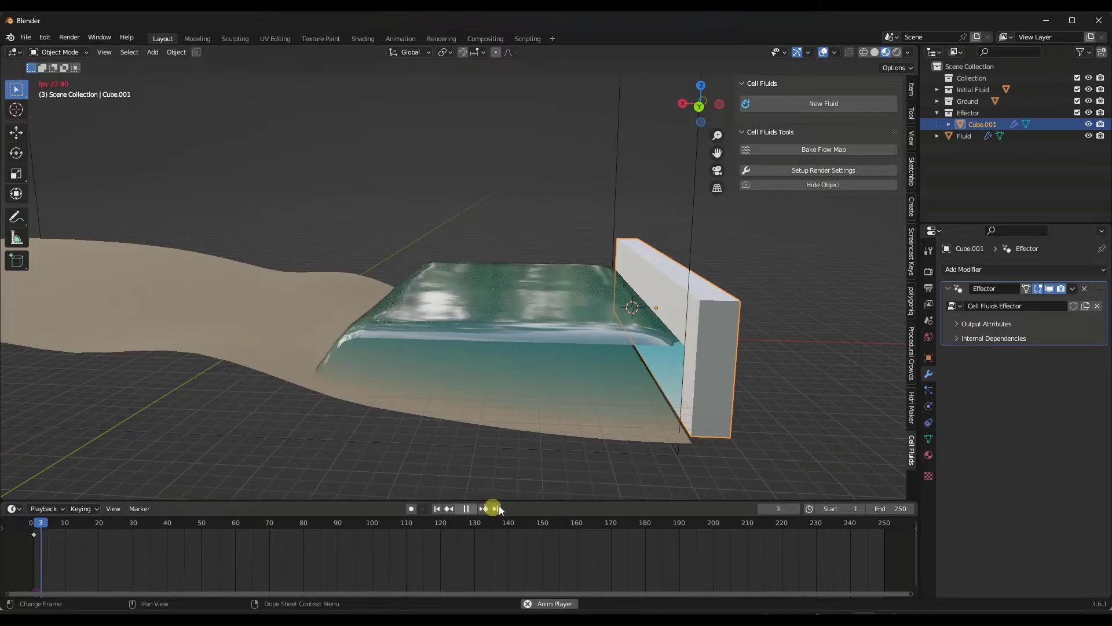
key(g)
key(y)
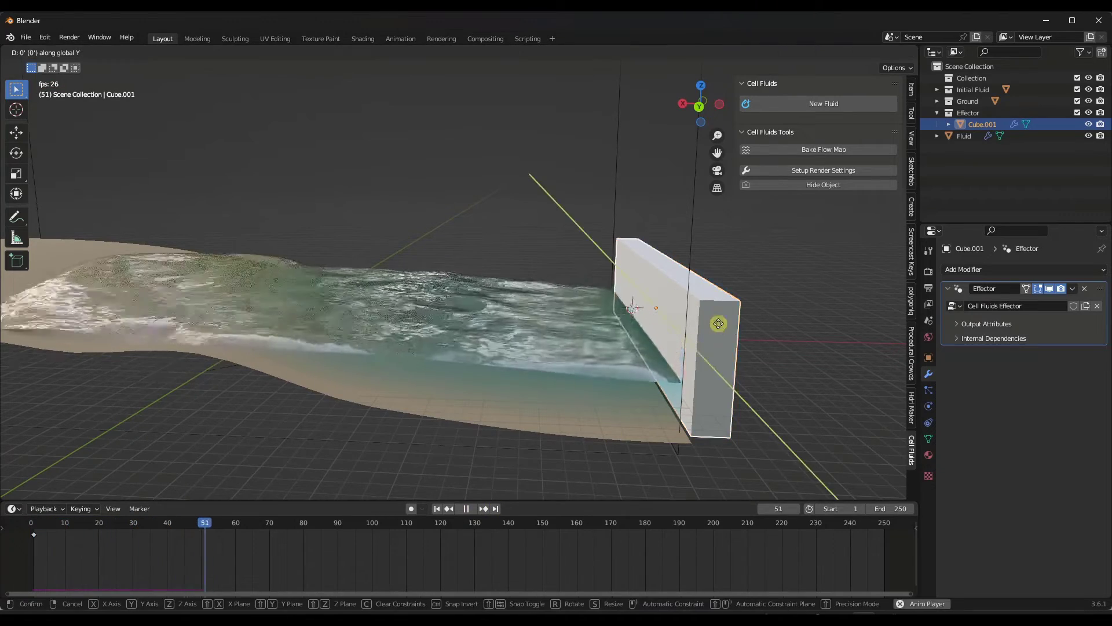
key(x)
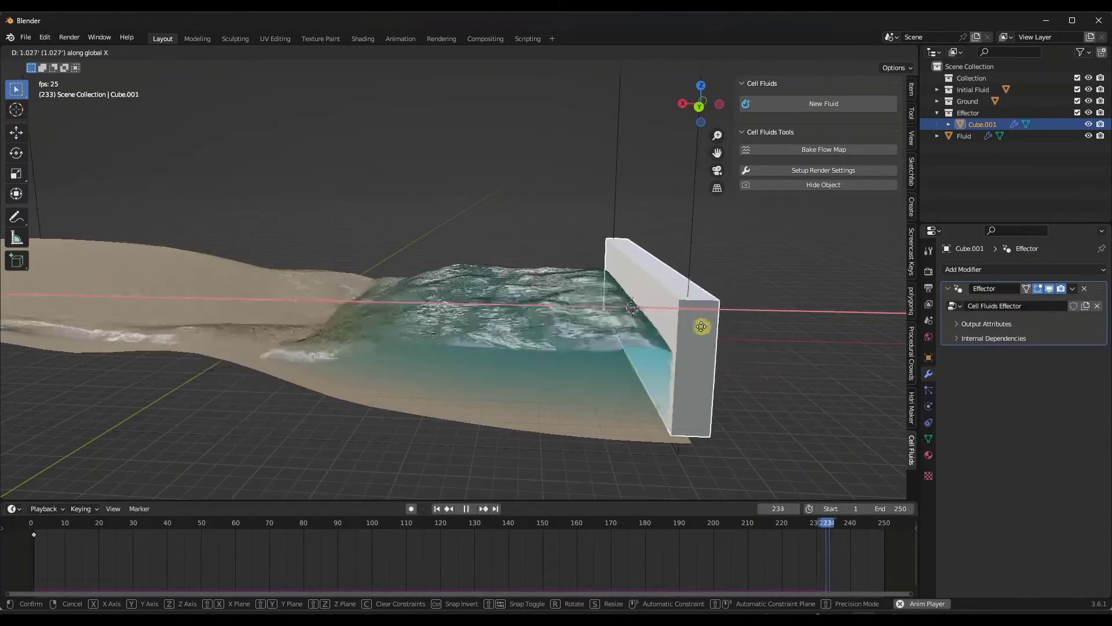
click(684, 329)
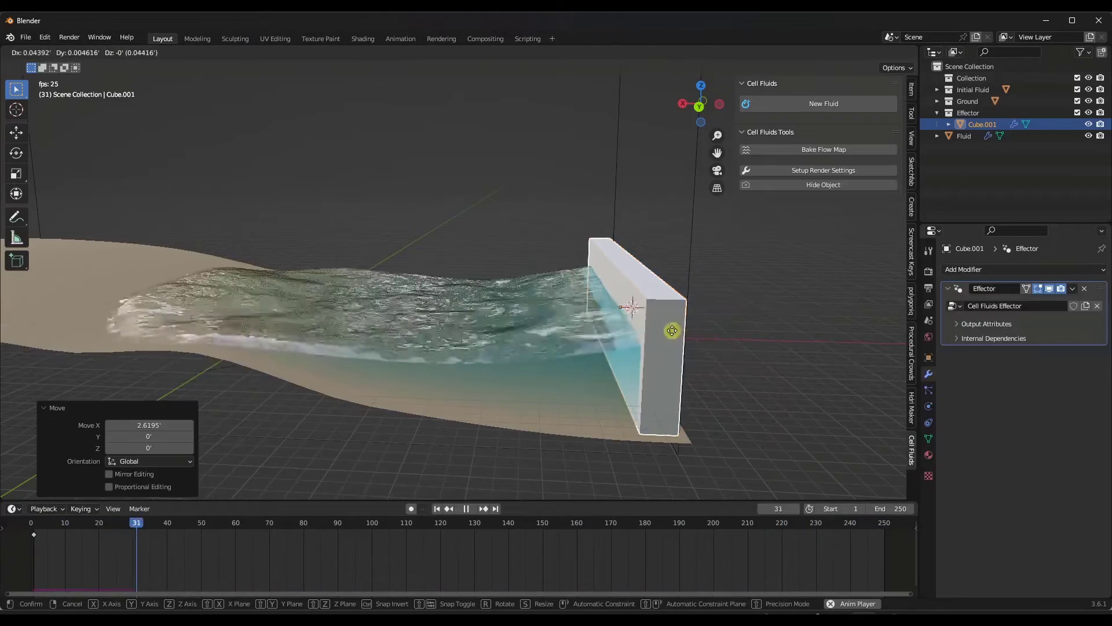
- Try dragging the wall block freely through the water during playback, and cancel the move
key(g)
key(z)
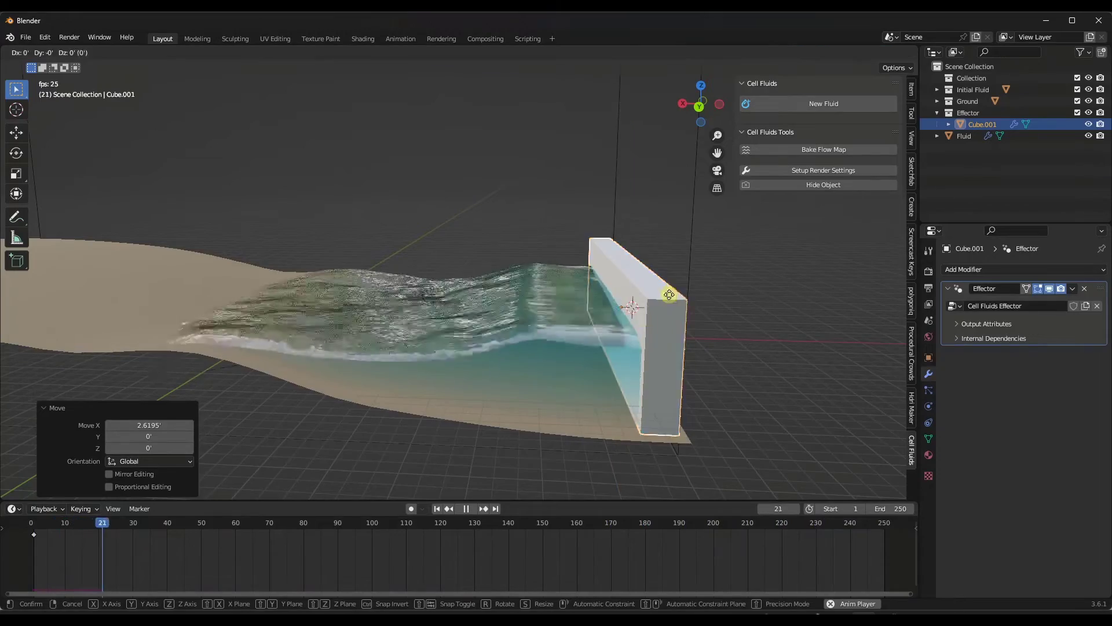
key(z)
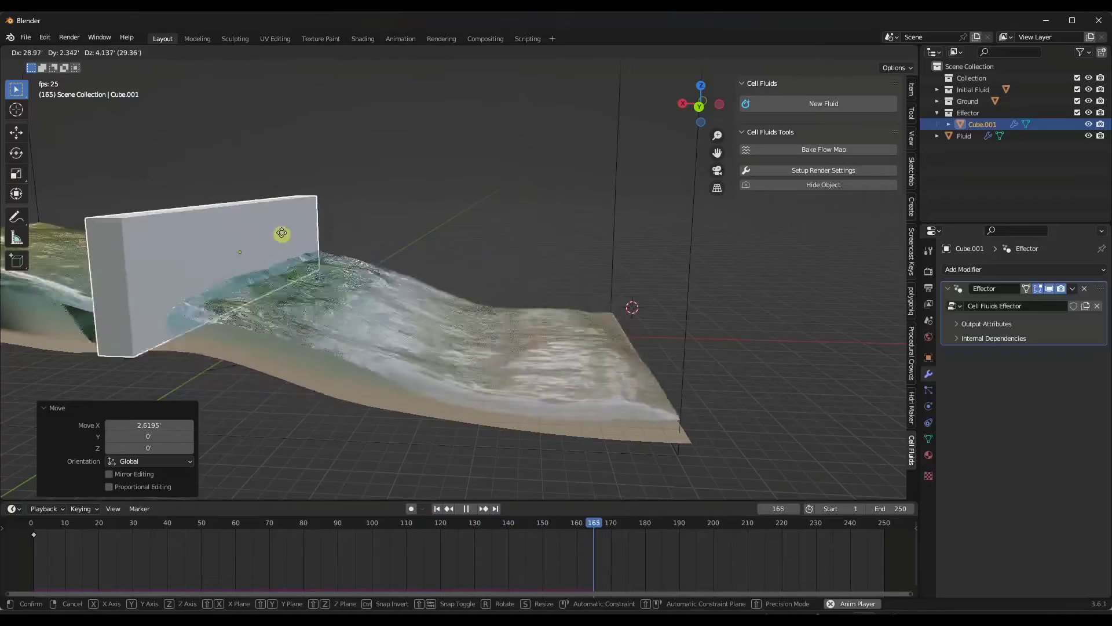
key(Escape)
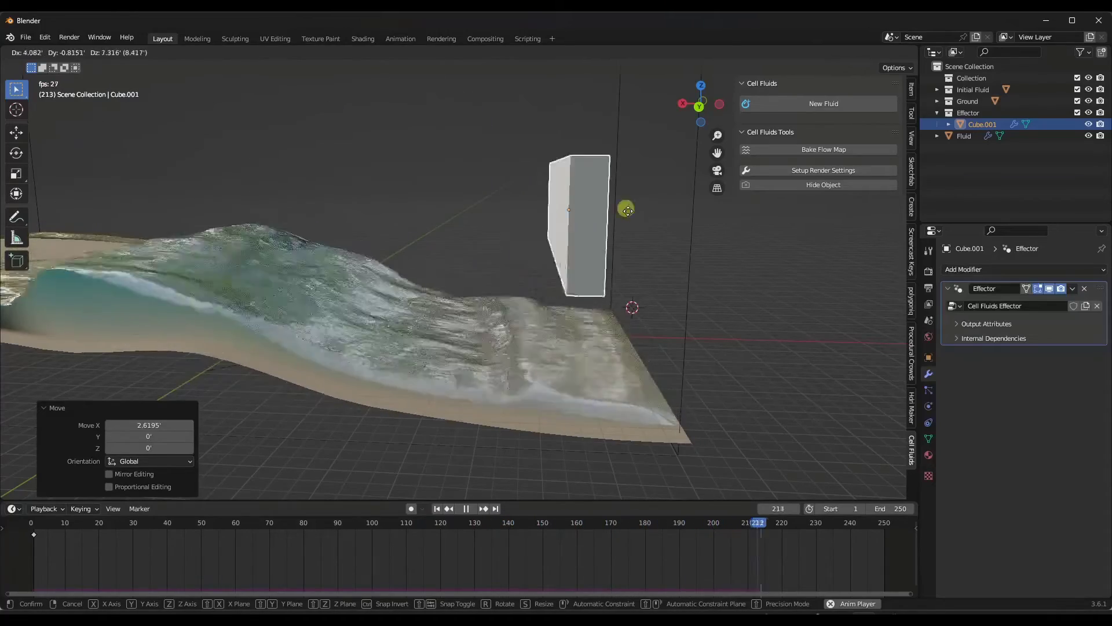
- Move the wall block about -2.88' along X out of the water and raise it about 1.64' along Z
scroll(521, 261, down, 3)
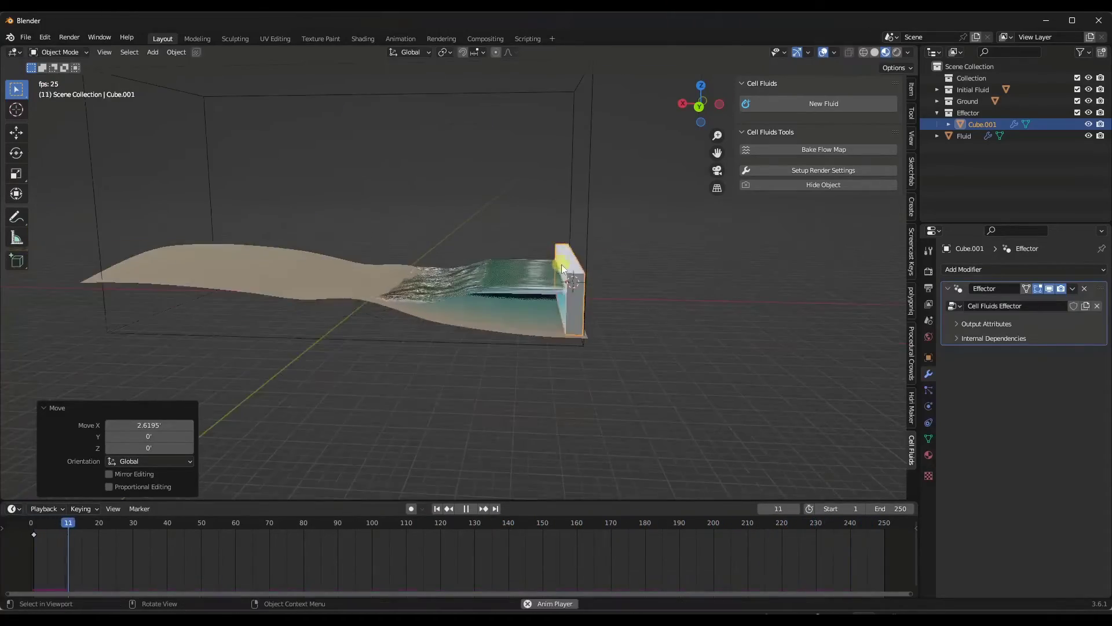
key(g)
key(x)
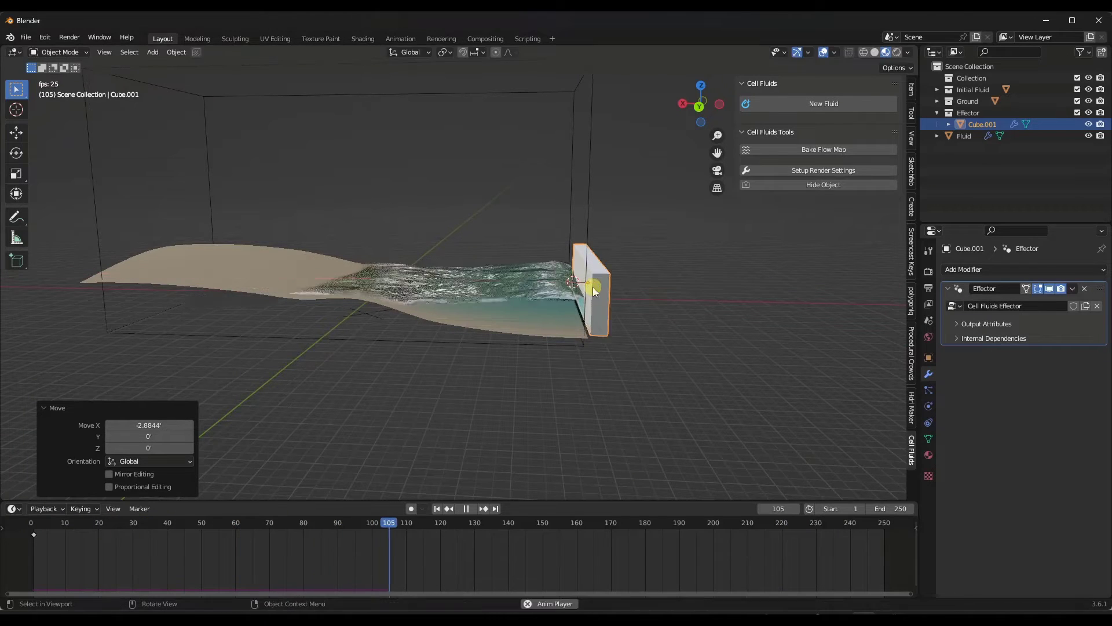
key(z)
click(597, 277)
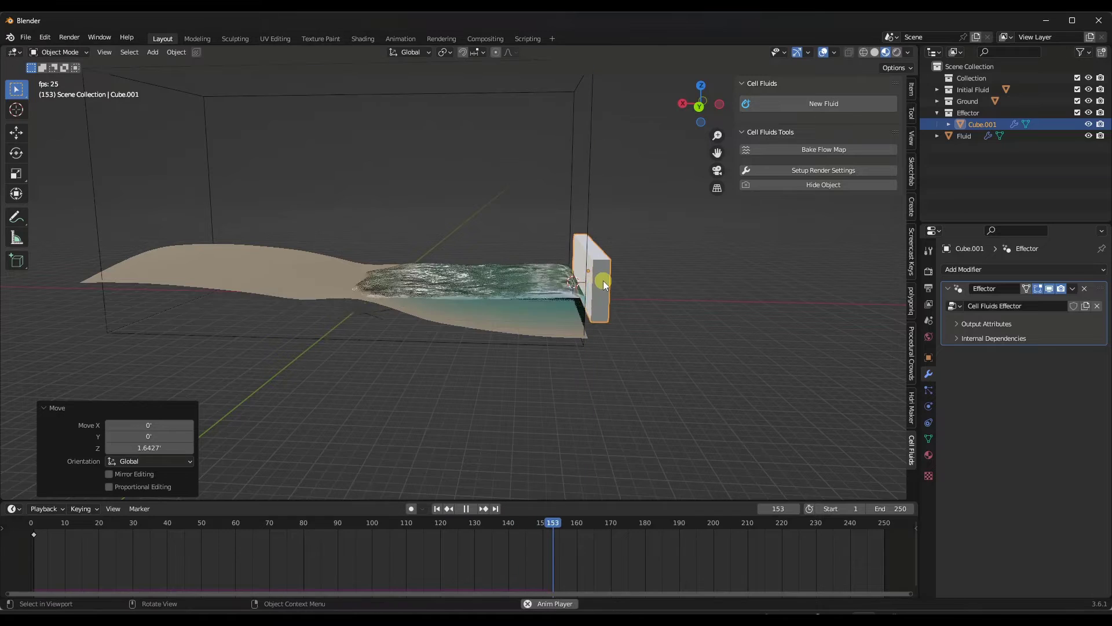
- Stop the playback and return the timeline to frame 1
middle_drag(603, 281, 569, 313)
click(465, 509)
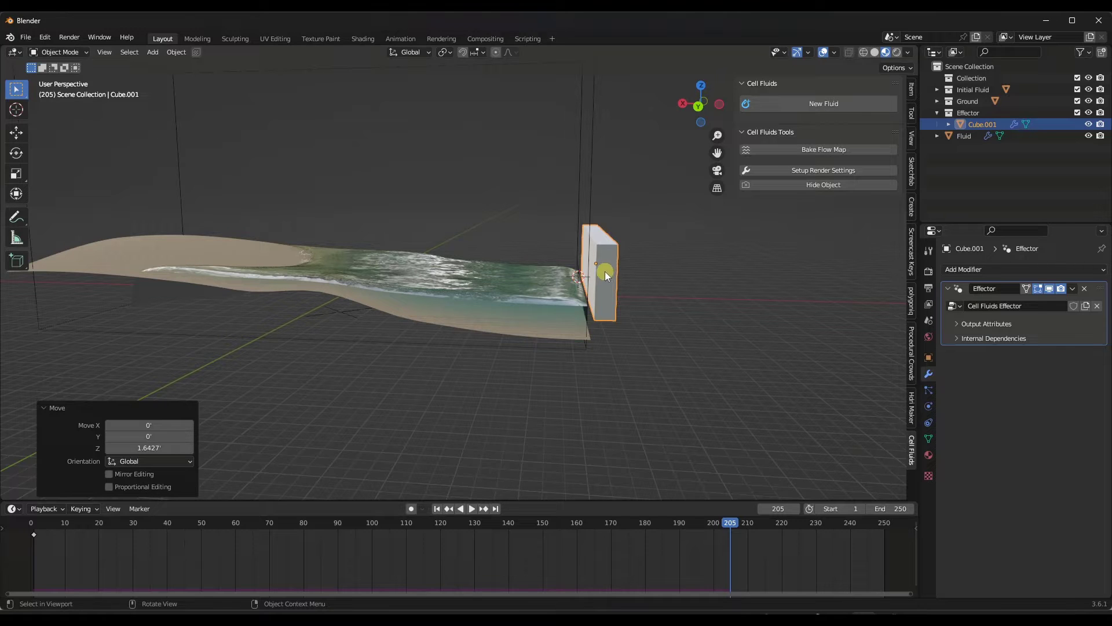
drag(725, 522, 33, 506)
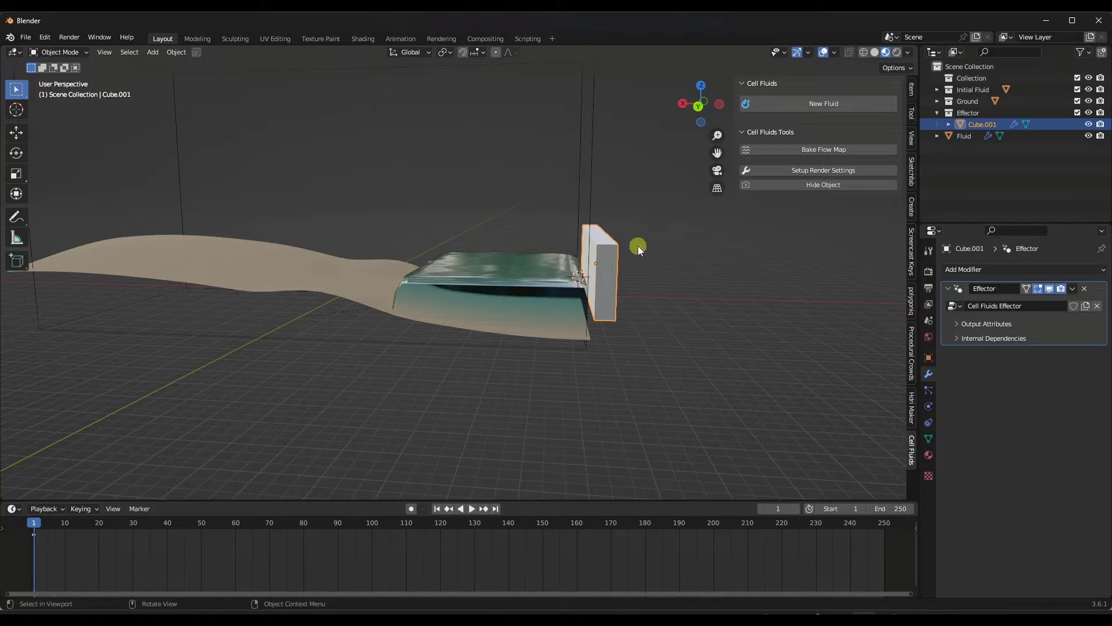
- Try rotating the wall block about the global Y axis around its current origin, and cancel the rotation
key(r)
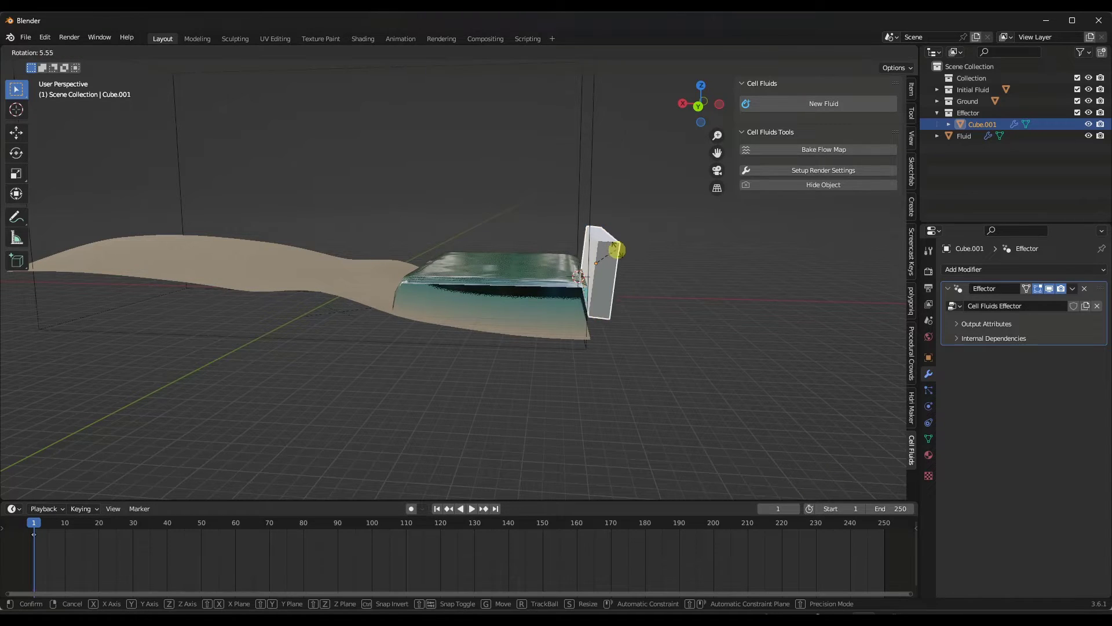
key(x)
key(y)
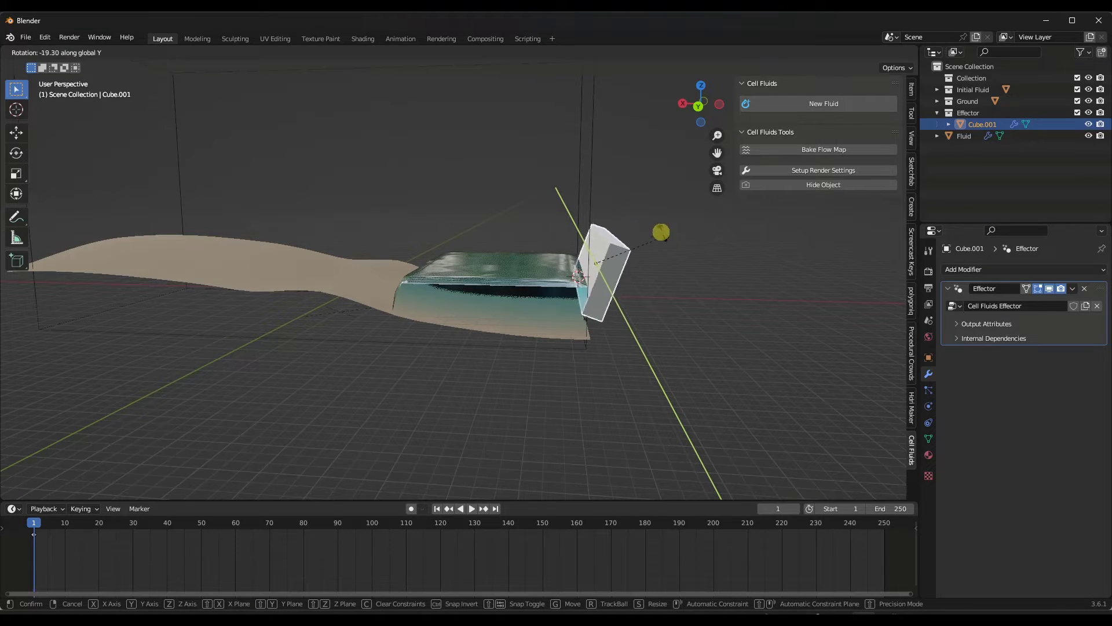
right_click(678, 259)
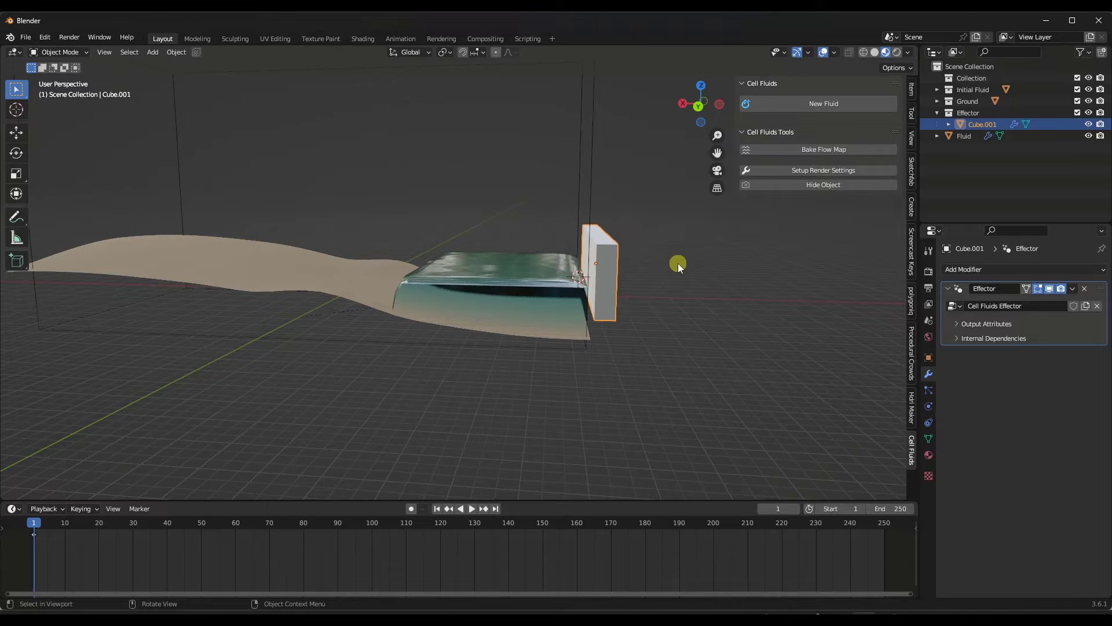
- With transforms affecting only origins, raise the wall block's origin about 2.72' along Z, and turn the Origins option off again
click(911, 69)
key(g)
key(z)
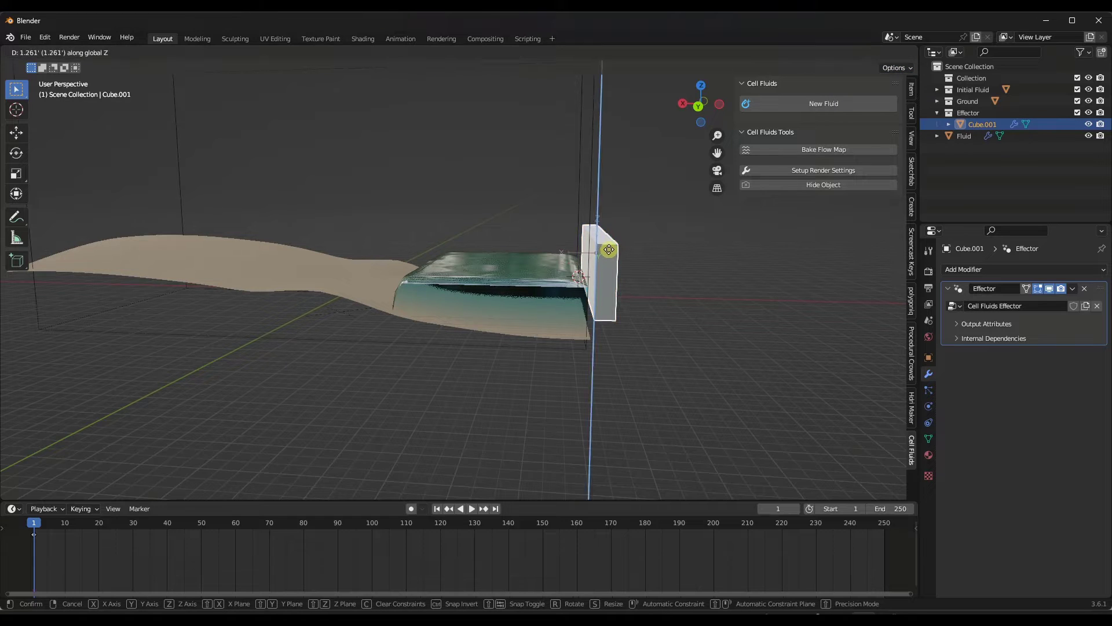
click(612, 243)
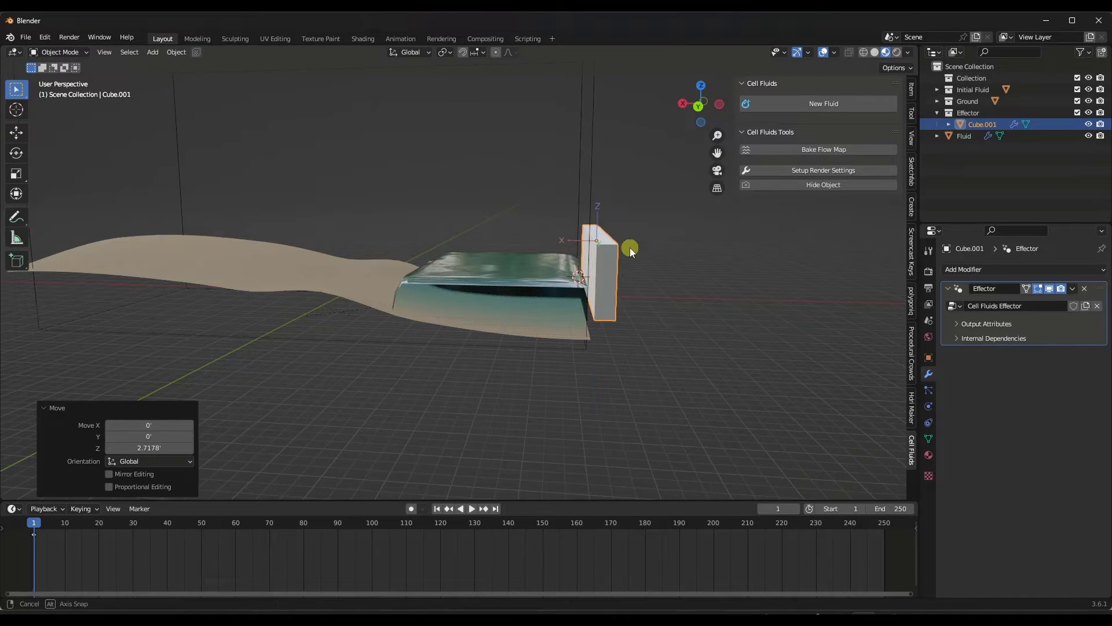
mouse_move(630, 248)
middle_down()
mouse_move(624, 235)
mouse_move(634, 250)
mouse_move(676, 256)
mouse_move(637, 253)
middle_up()
click(895, 68)
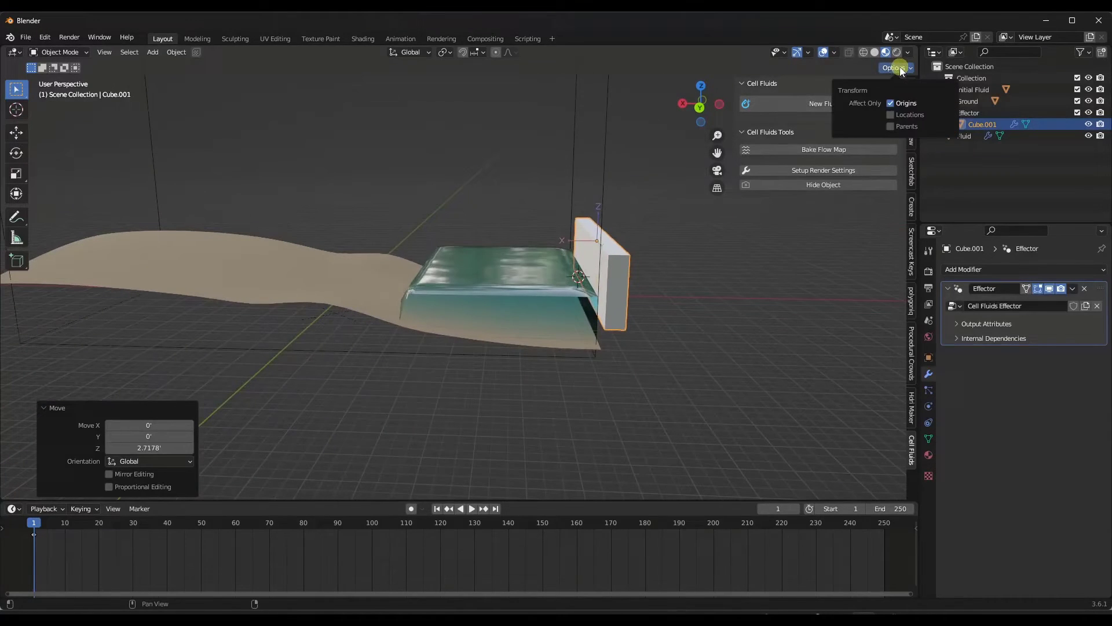
click(891, 103)
- Try rotating the wall block around its raised origin about Z and Y, including from the back view, and cancel the rotations
key(r)
key(z)
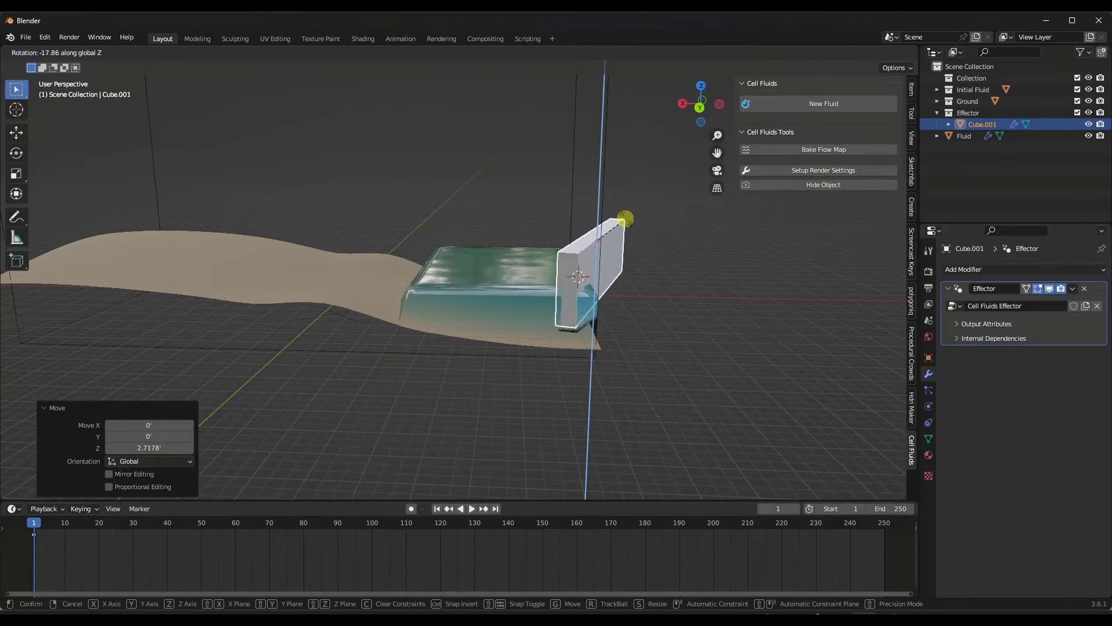
key(y)
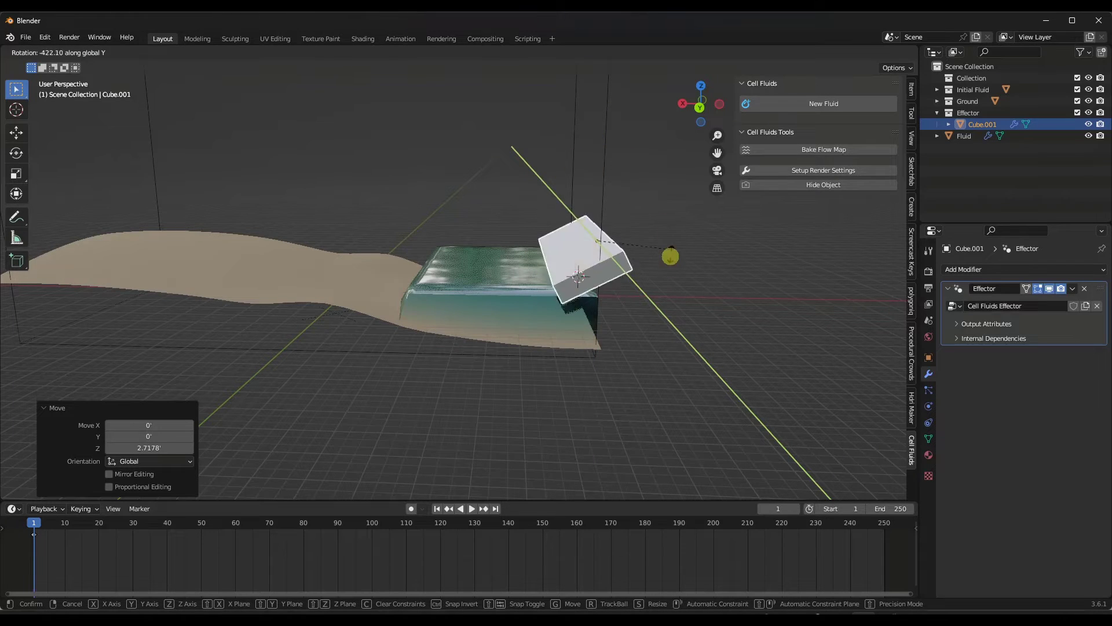
key(Escape)
click(700, 108)
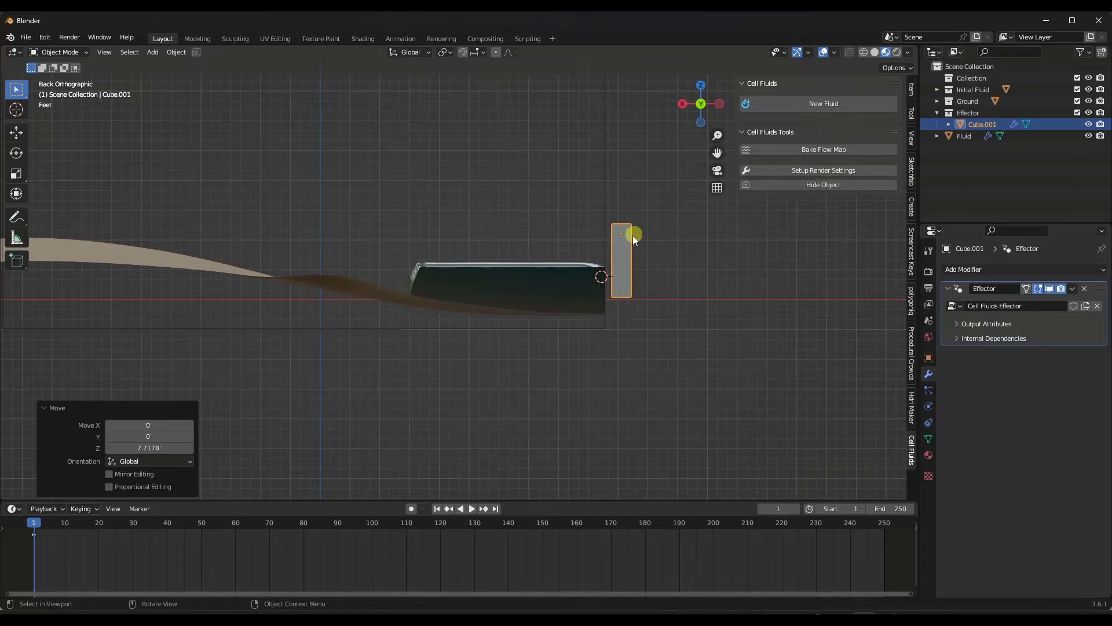
key(r)
key(y)
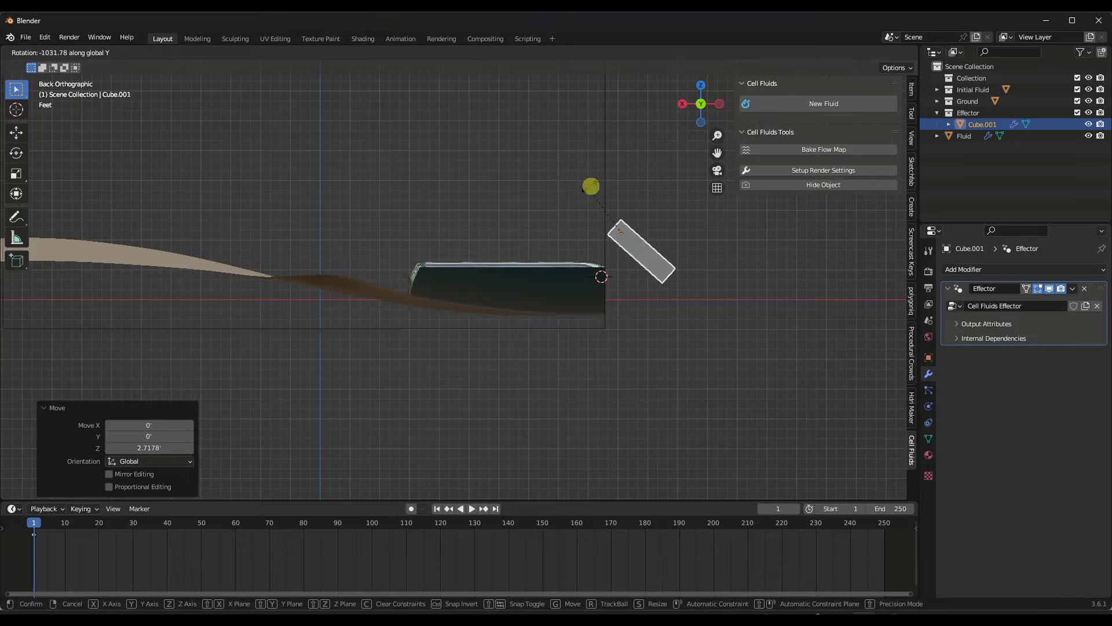
right_click(631, 185)
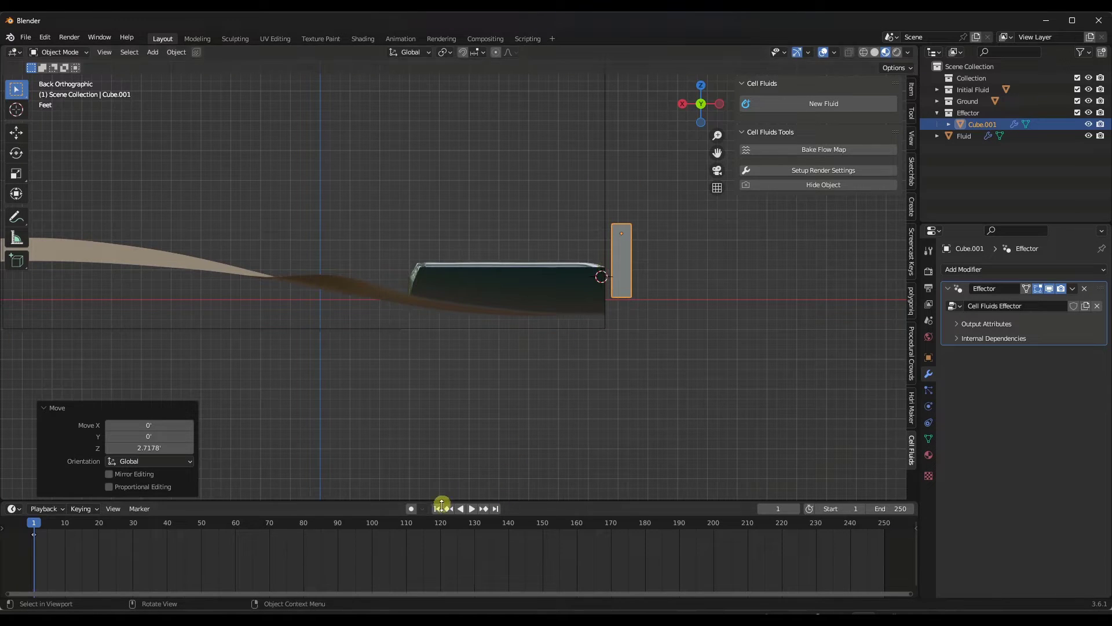
- Play the simulation while swinging the wall block about Y through the water, and return to frame 1 with the block upright
click(472, 509)
key(r)
key(y)
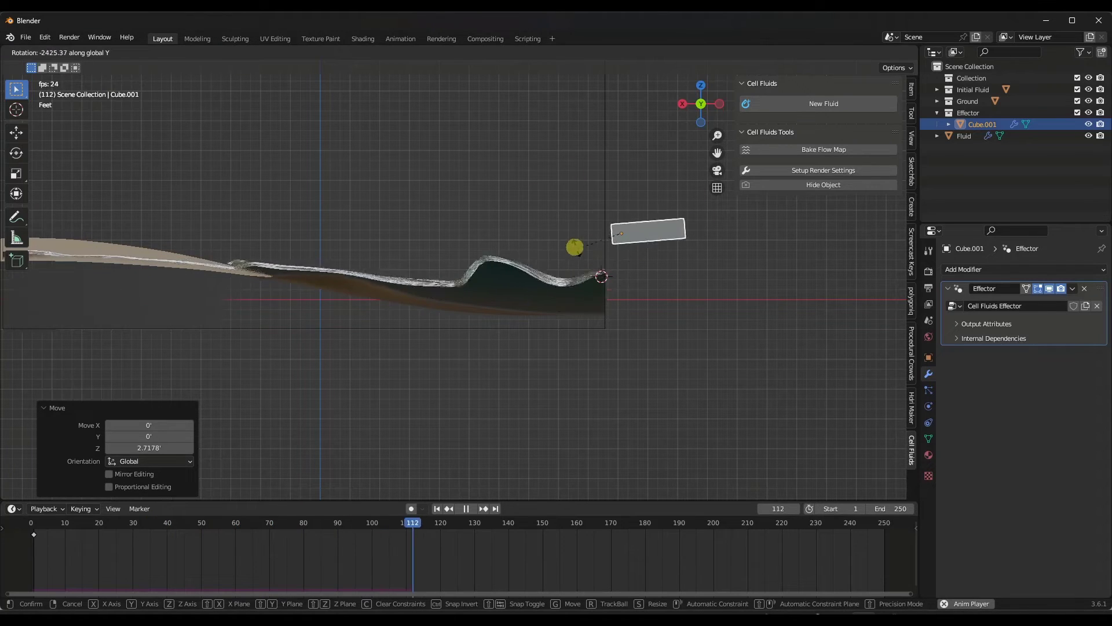
click(607, 243)
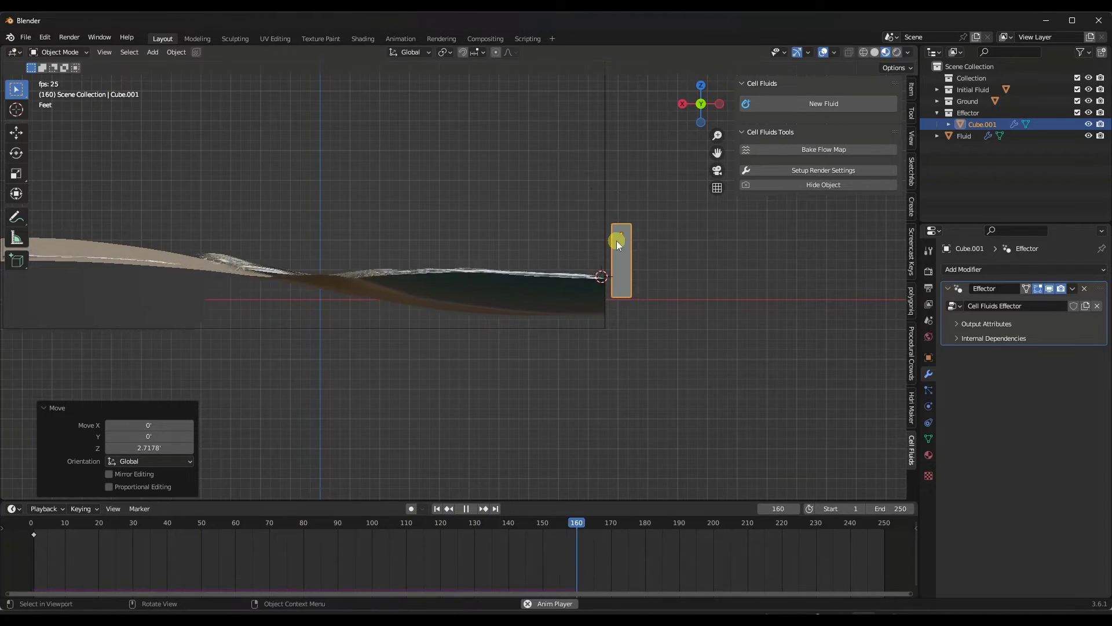
click(466, 508)
click(438, 508)
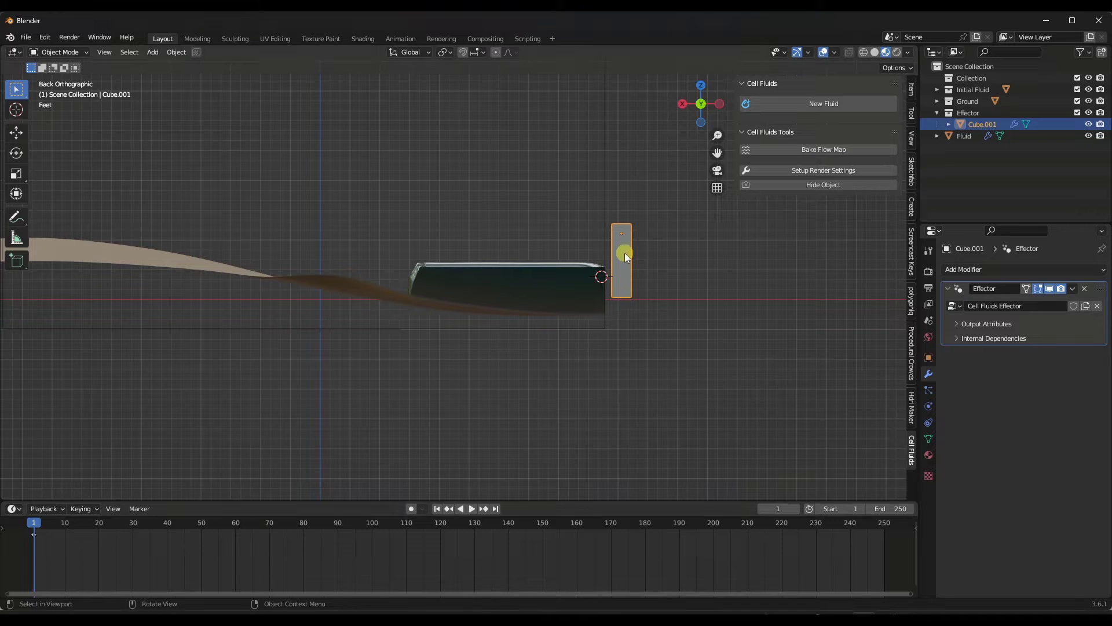
- Insert a Rotation keyframe for the wall block at frame 1, and move the timeline to frame 40
key(i)
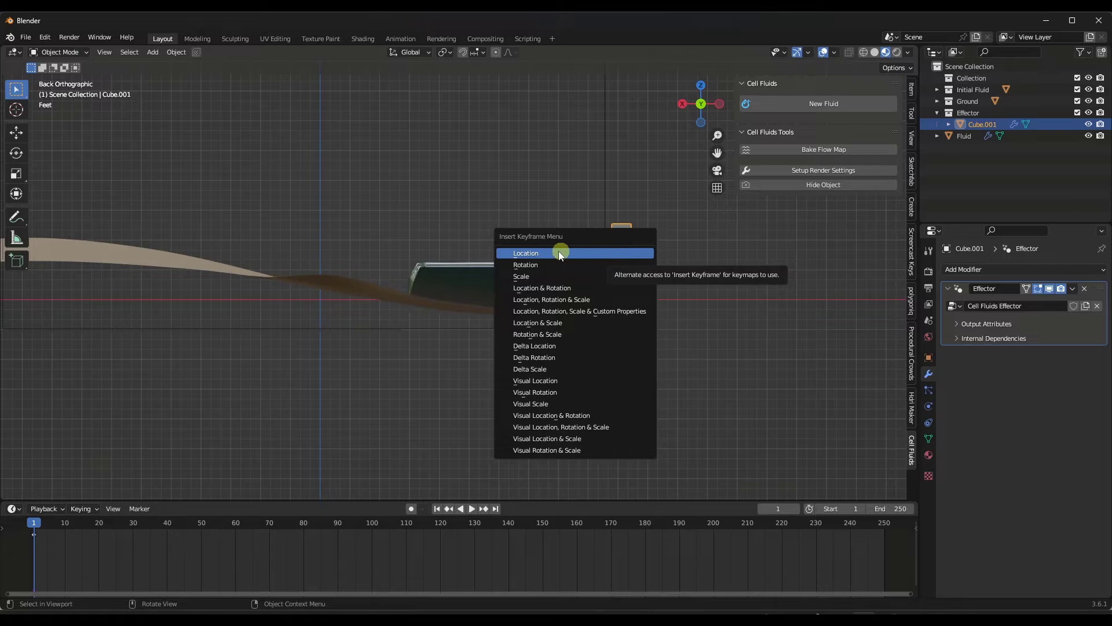
click(545, 266)
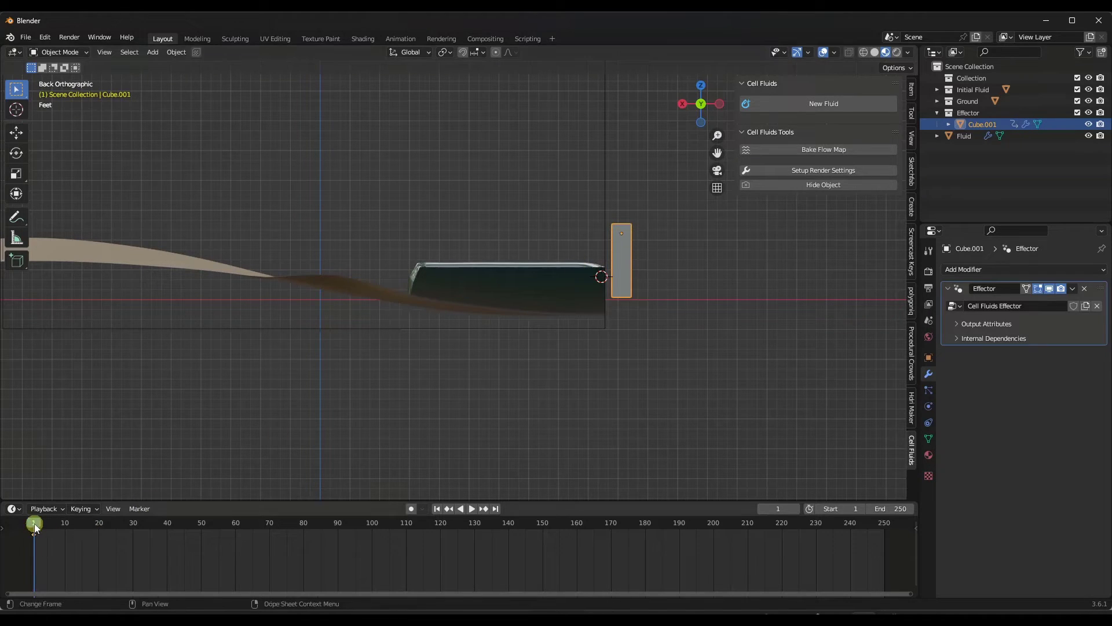
key(space)
drag(88, 525, 168, 535)
key(space)
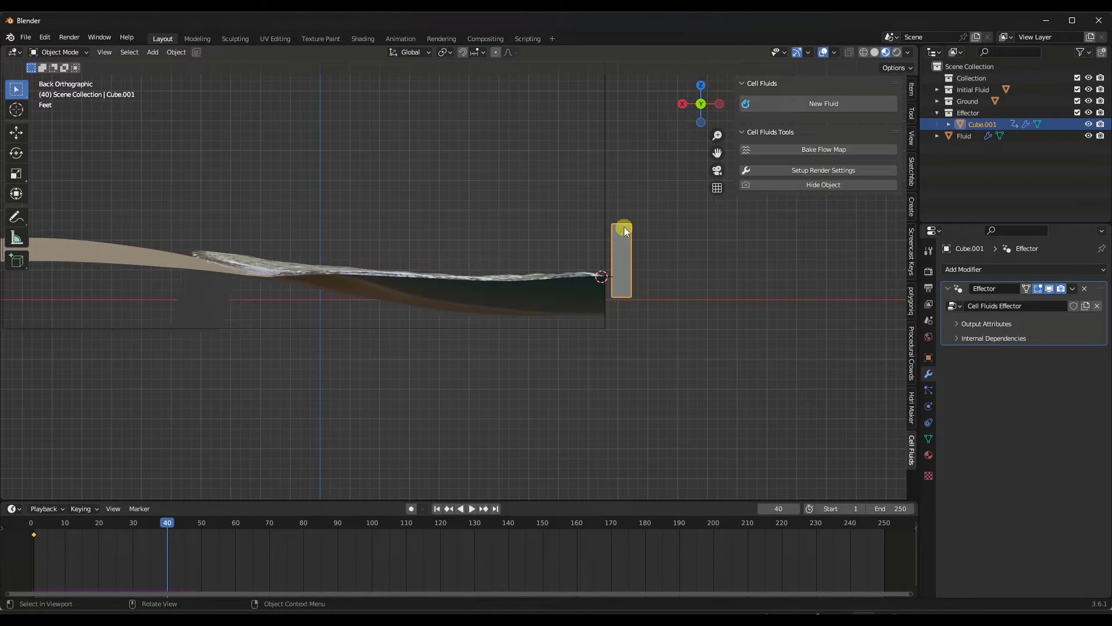
- Set the wall block's Y rotation to -360° and insert a Rotation keyframe at frame 40
key(r)
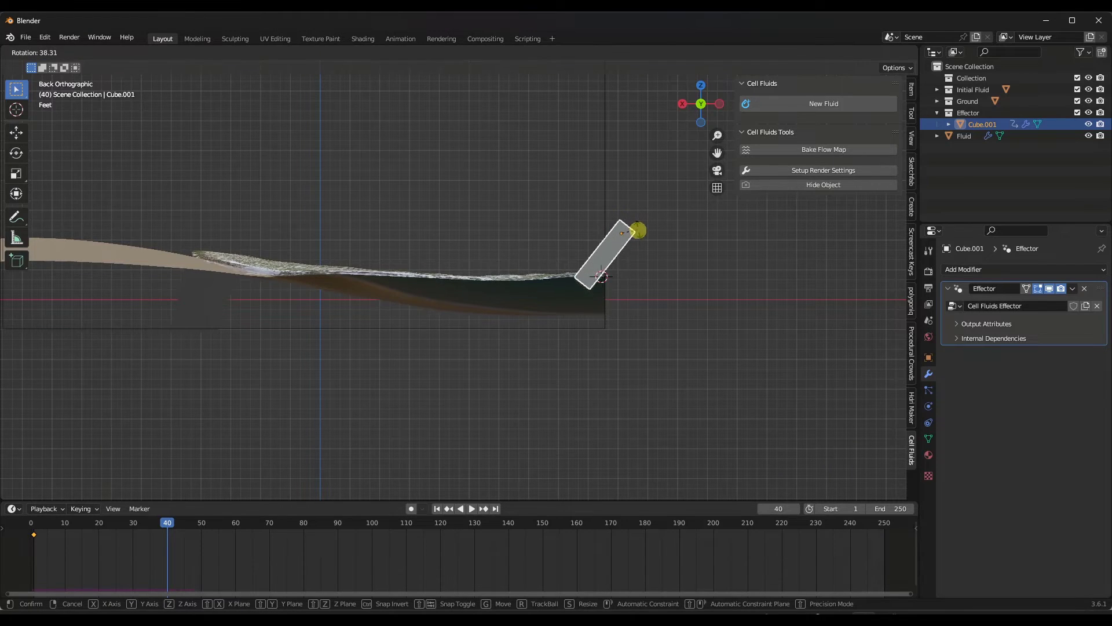
right_click(574, 263)
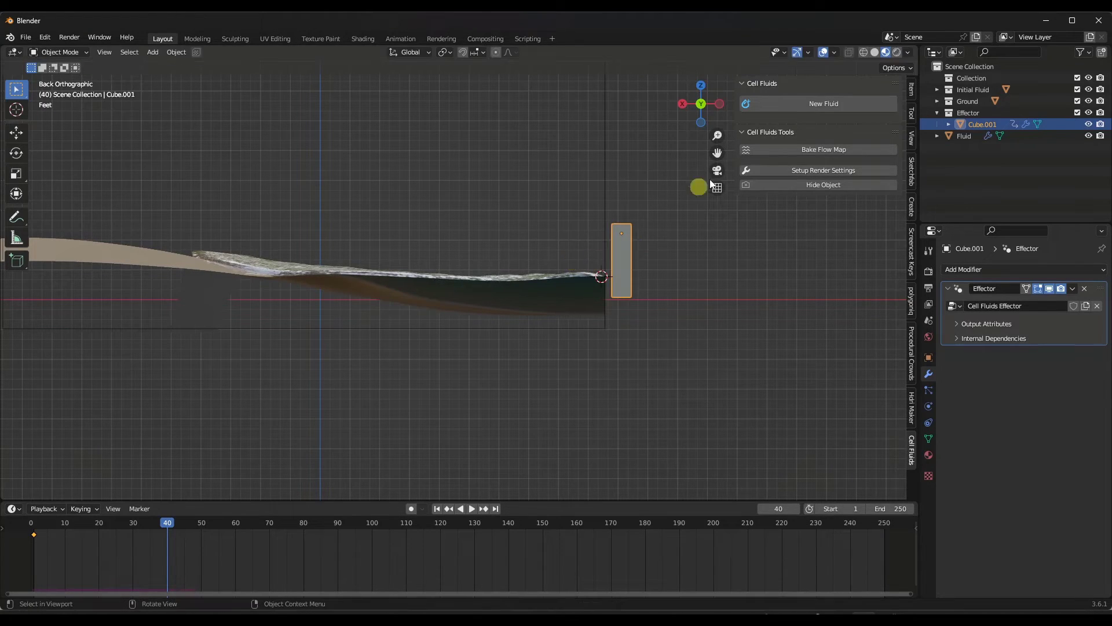
click(912, 91)
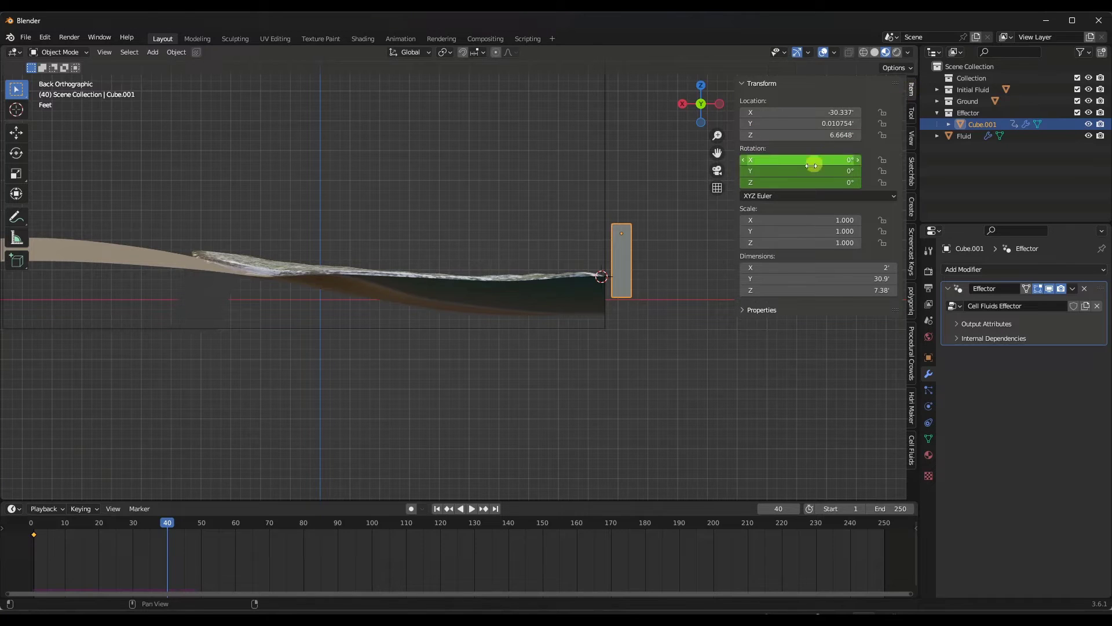
click(771, 169)
text(25)
key(Return)
drag(800, 171, 767, 171)
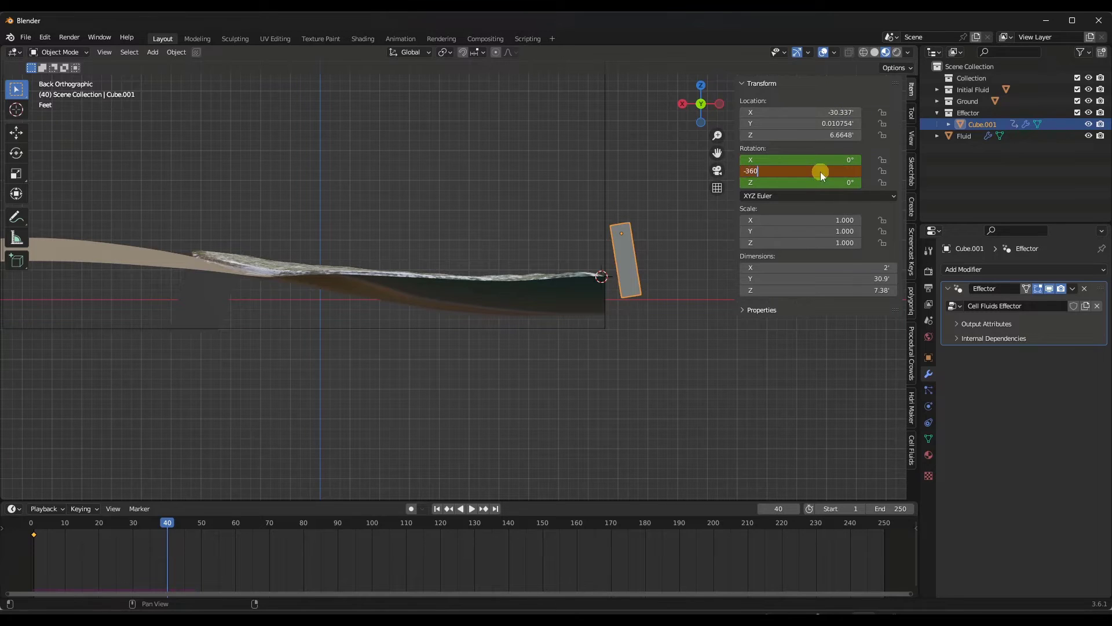
key(Return)
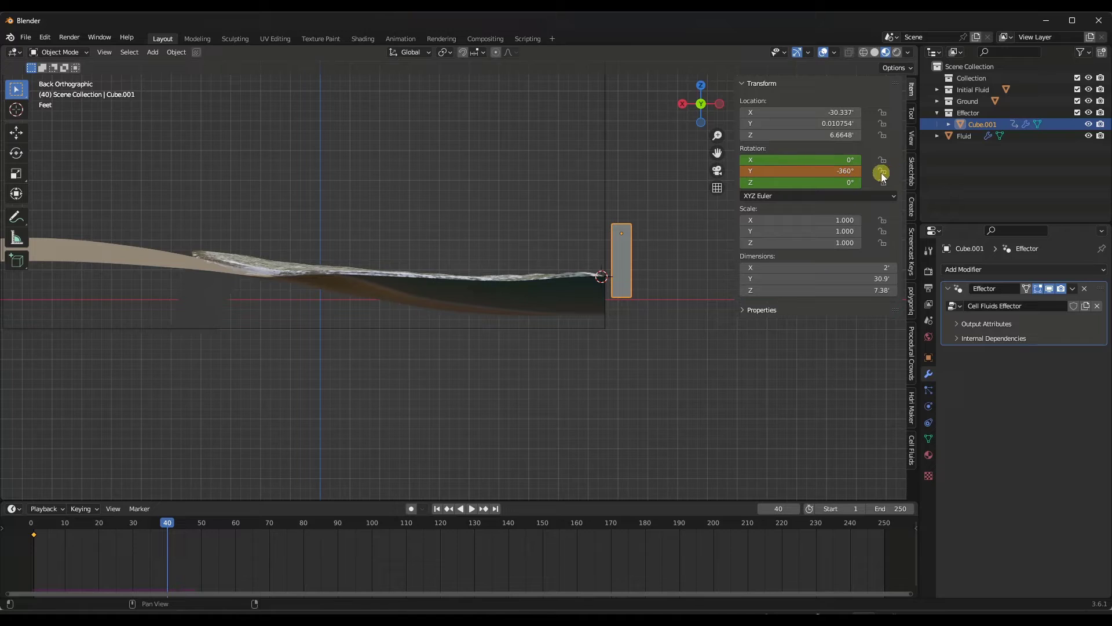
key(i)
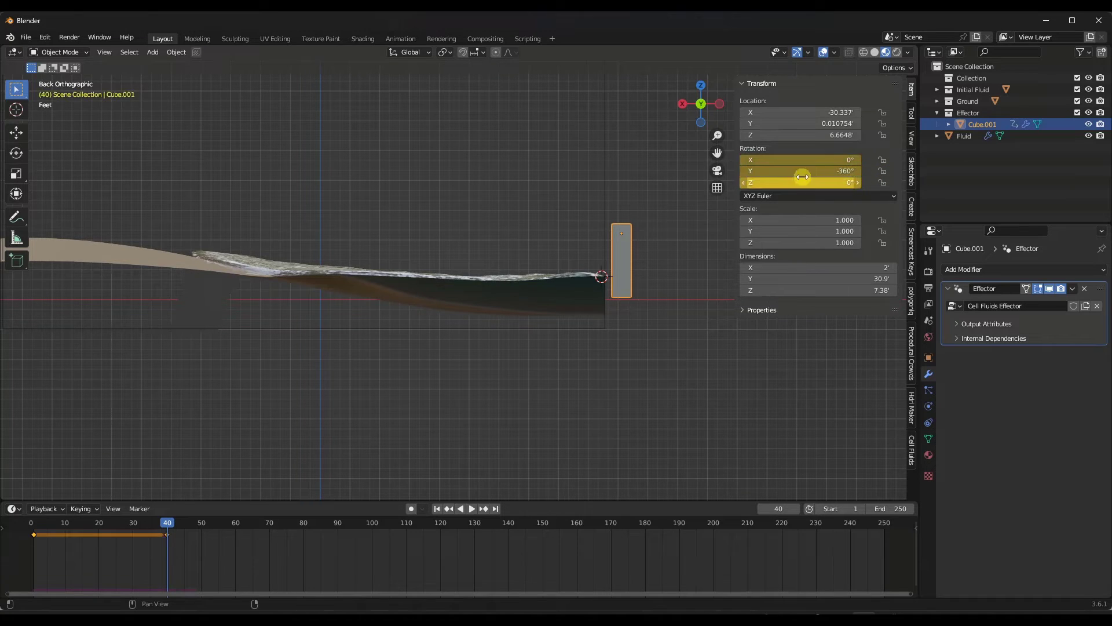
key(i)
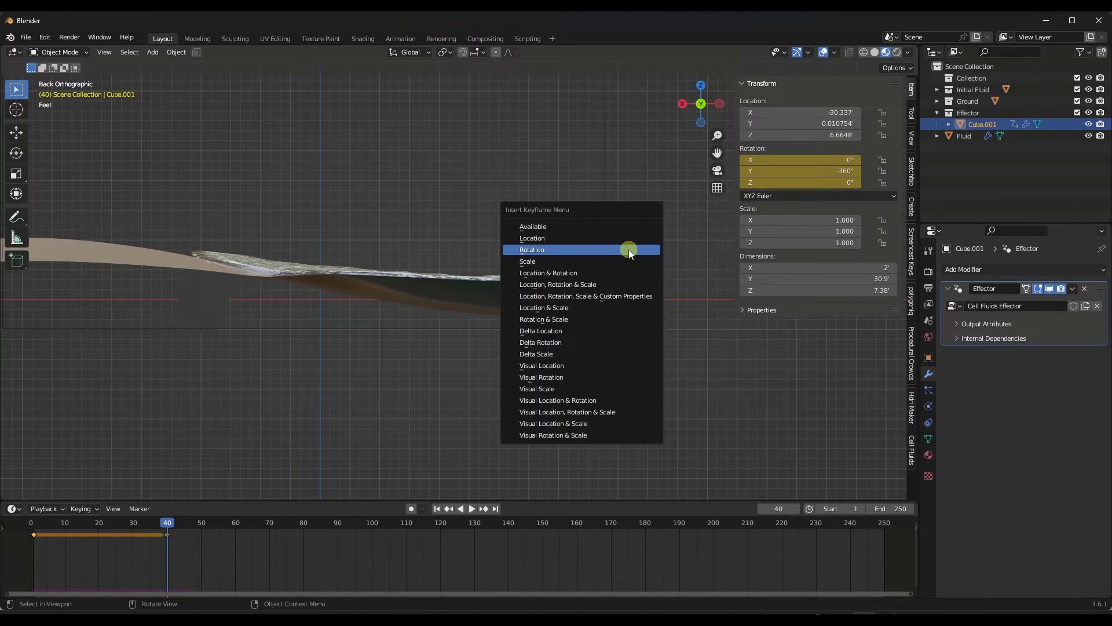
click(550, 251)
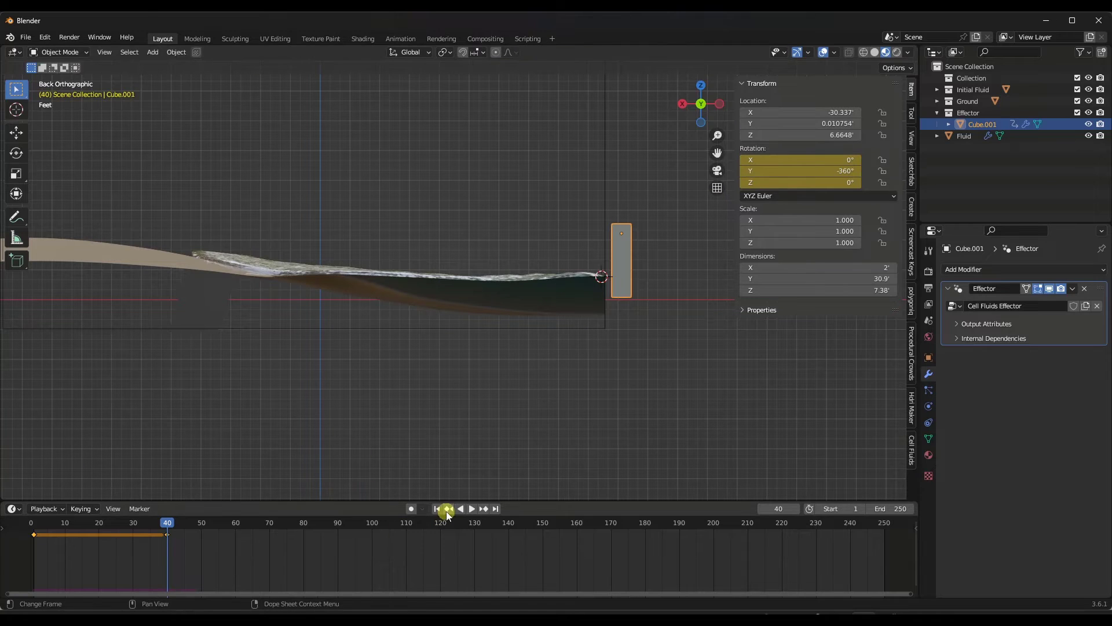
- Play the animation from frame 1 to check how the rotating wall block pushes the water
click(437, 509)
click(473, 510)
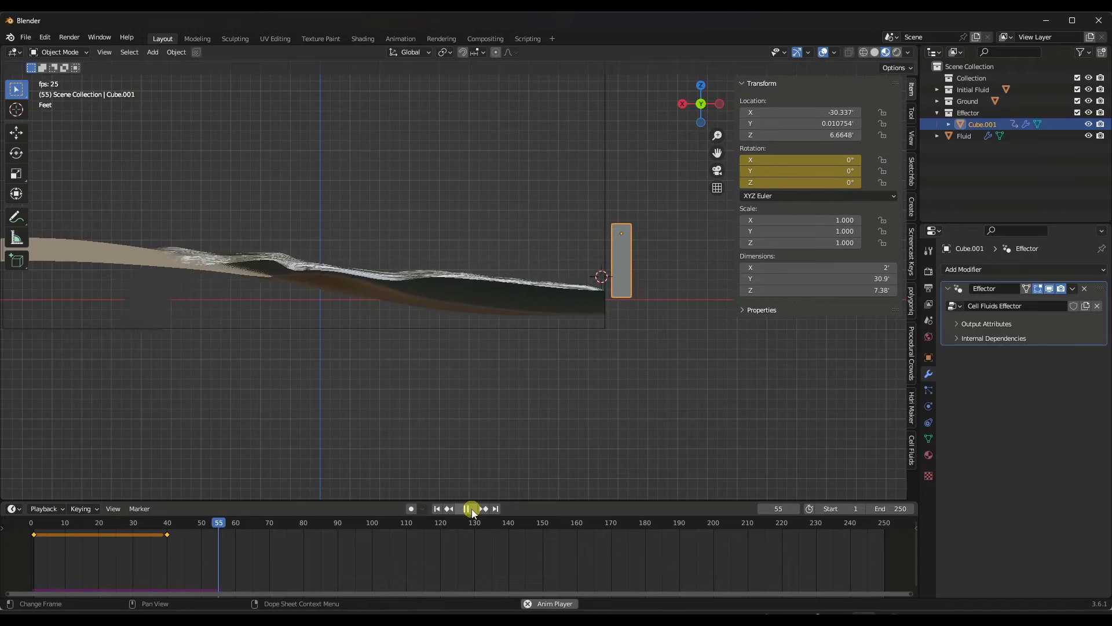
click(473, 510)
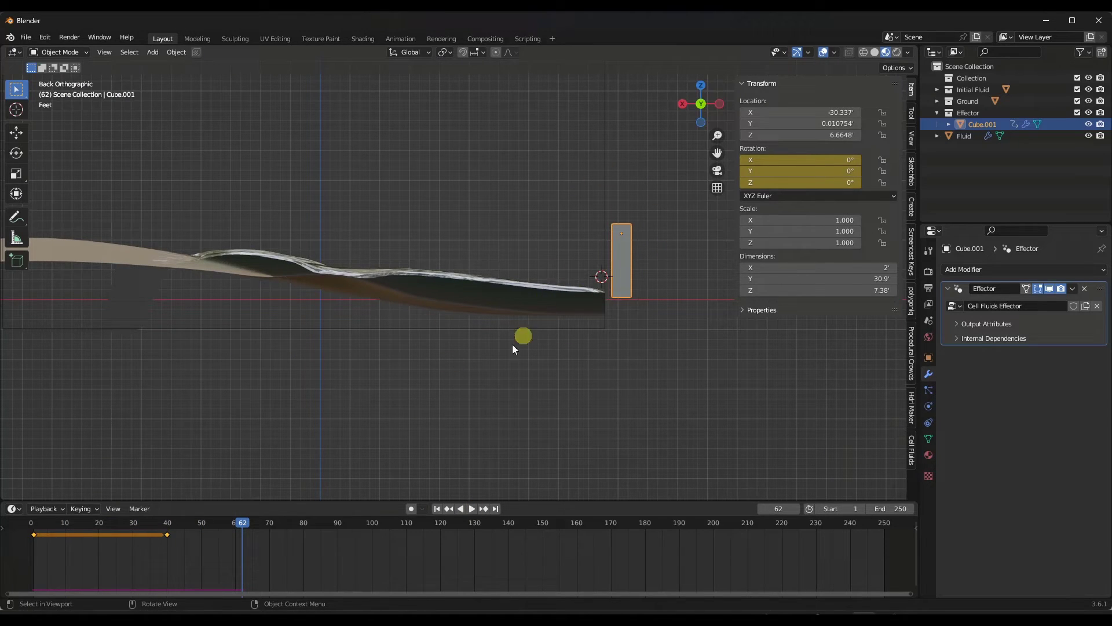
- Move the wall block's end rotation keyframe to frame 60 and replay the slower rotation from frame 1
drag(168, 534, 34, 524)
click(472, 508)
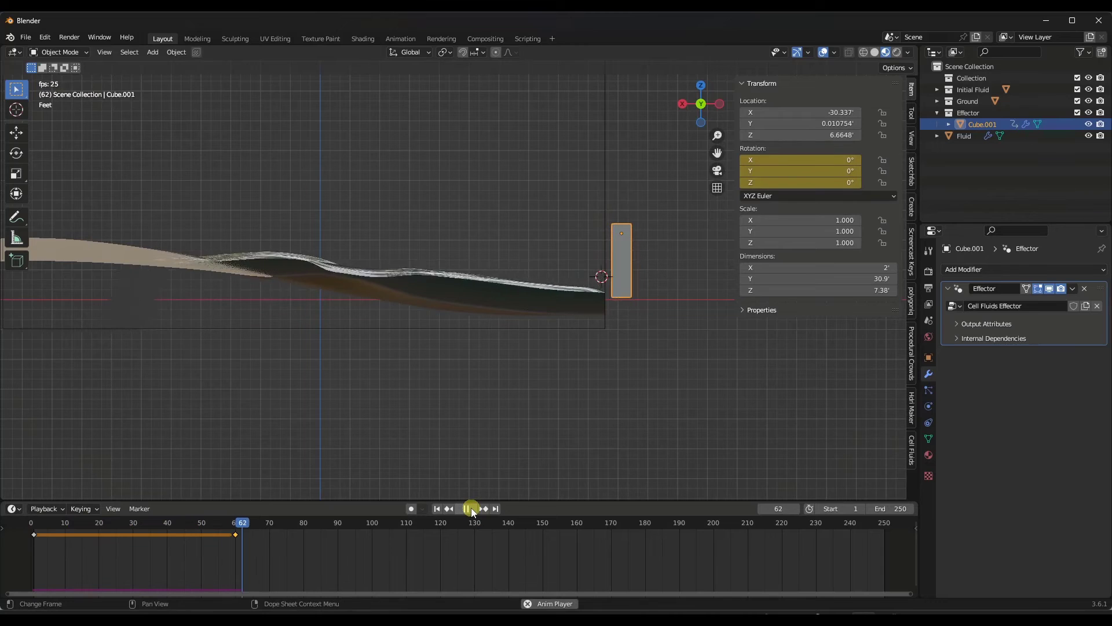
click(471, 508)
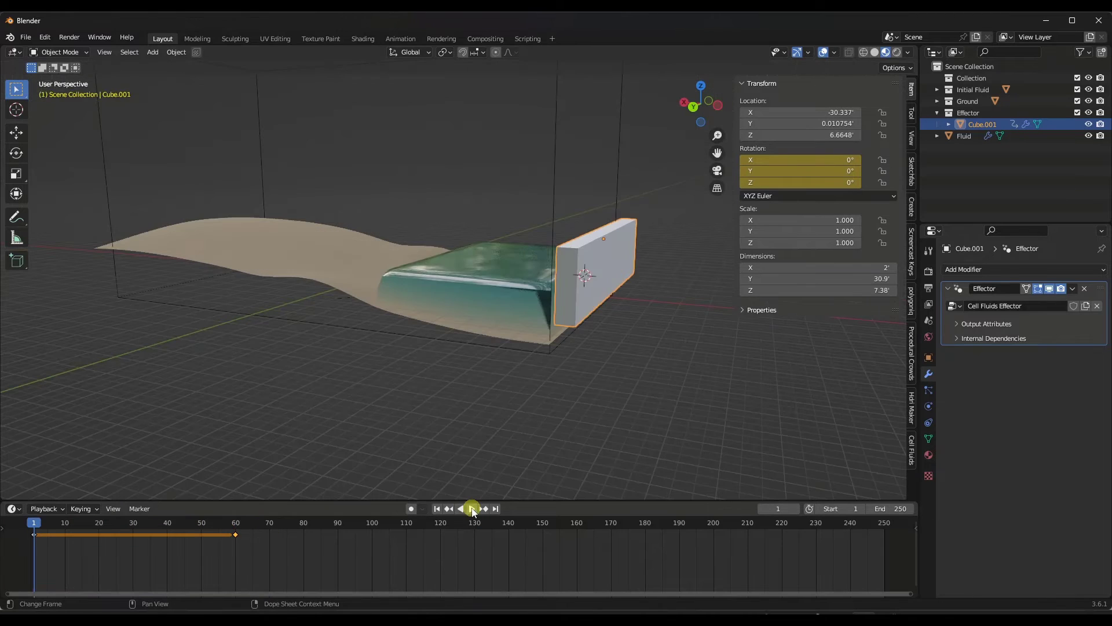
- Play the wave simulation in perspective view, and set the current frame to 60
click(471, 508)
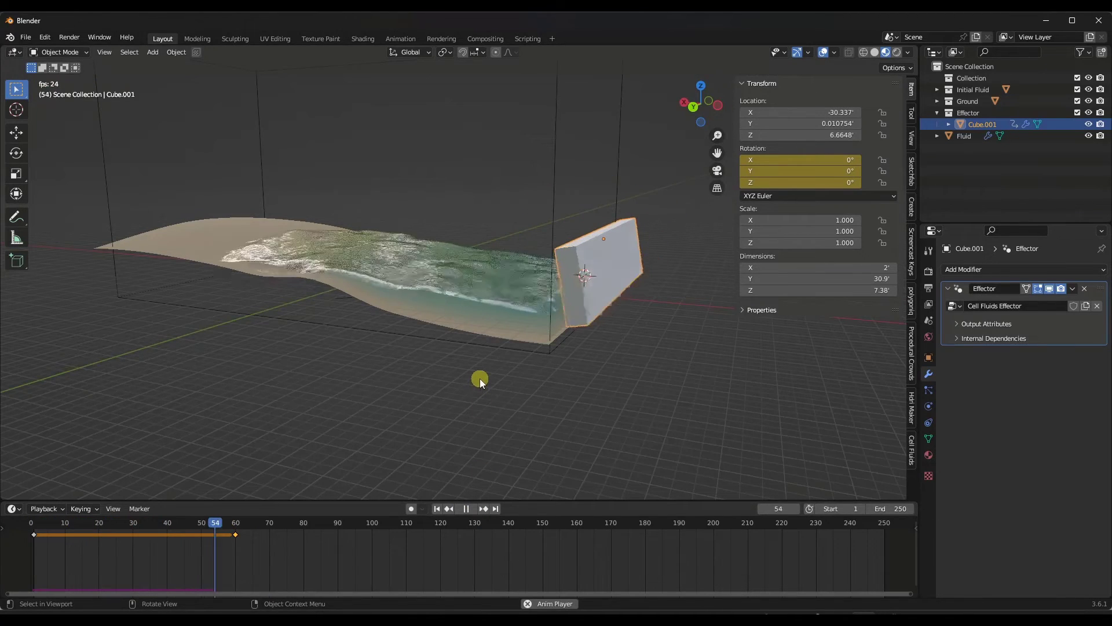
click(467, 510)
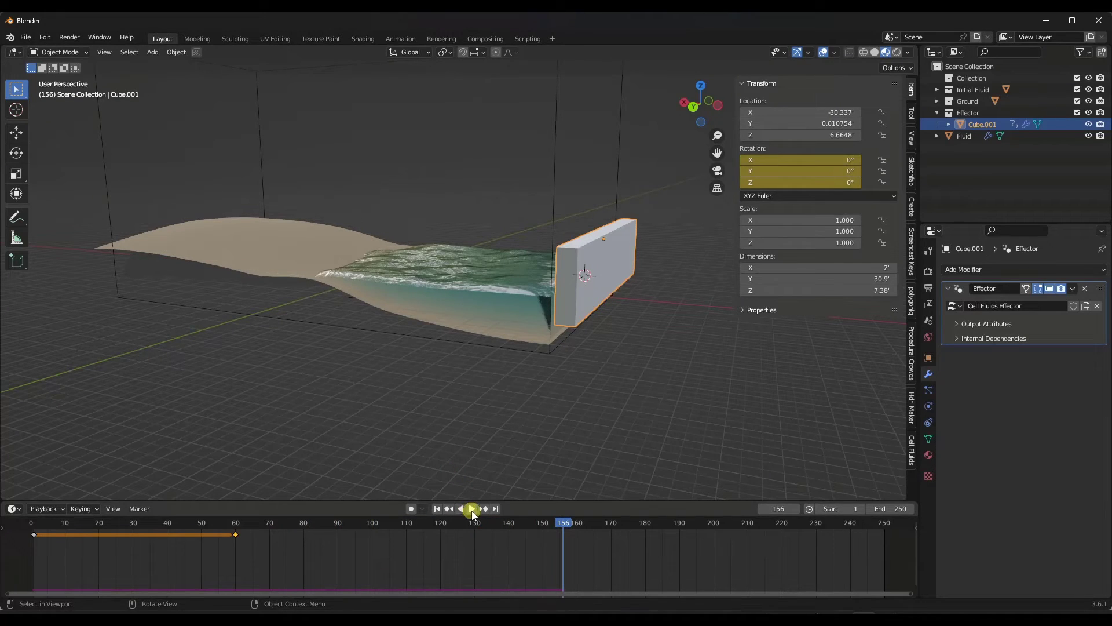
click(470, 510)
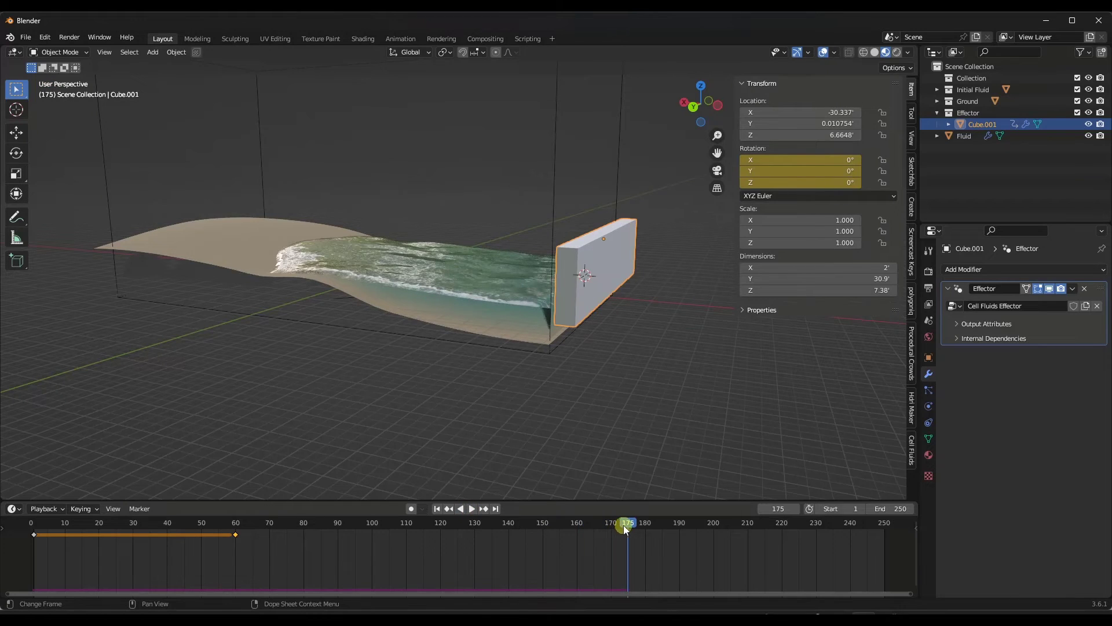
drag(623, 525, 234, 528)
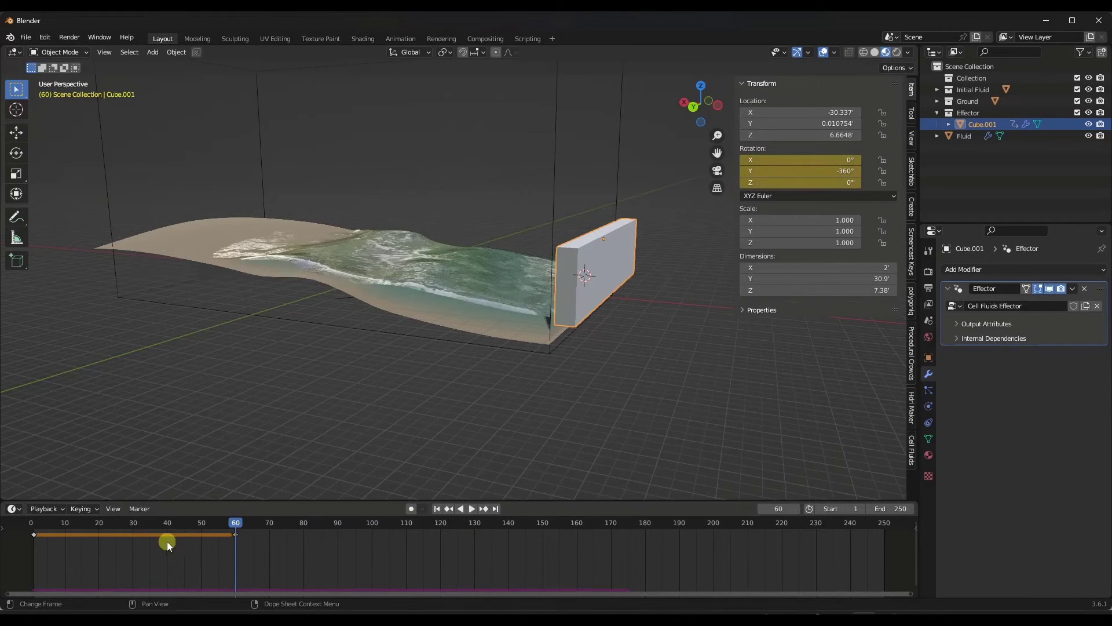
- Make the wall block's rotation keyframes repeat by setting their F-curve extrapolation to Make Cyclic
click(120, 551)
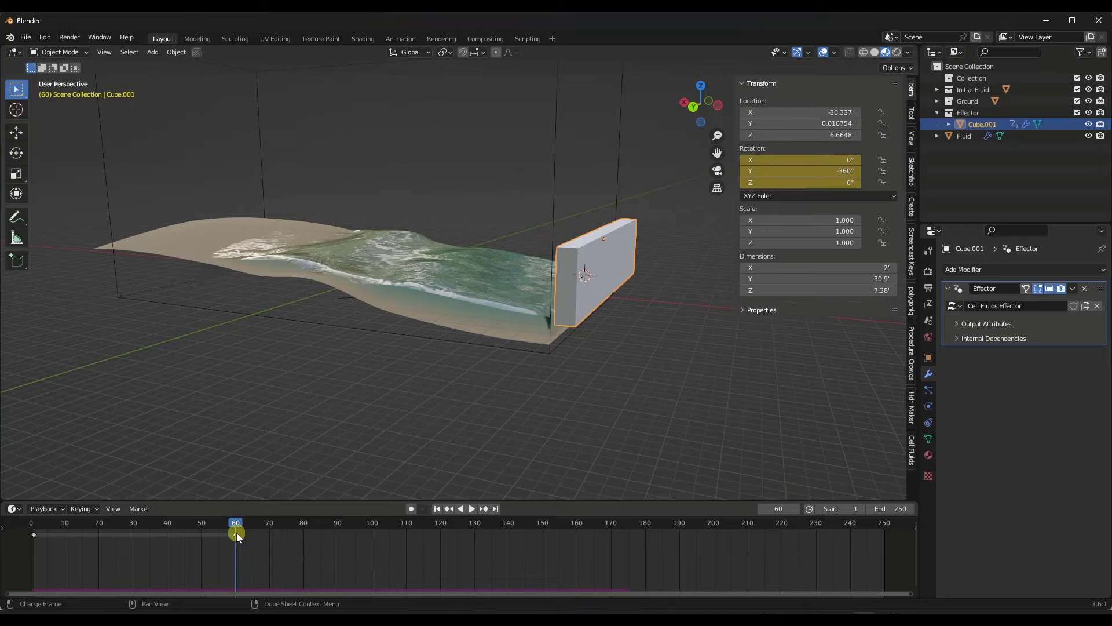
click(237, 534)
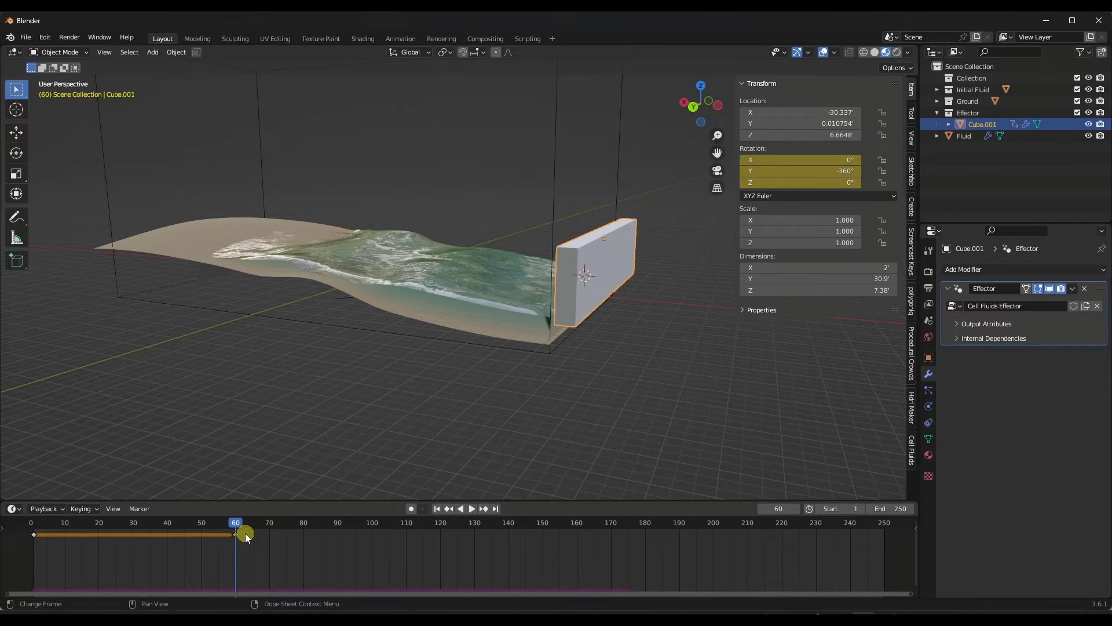
key(shift+e)
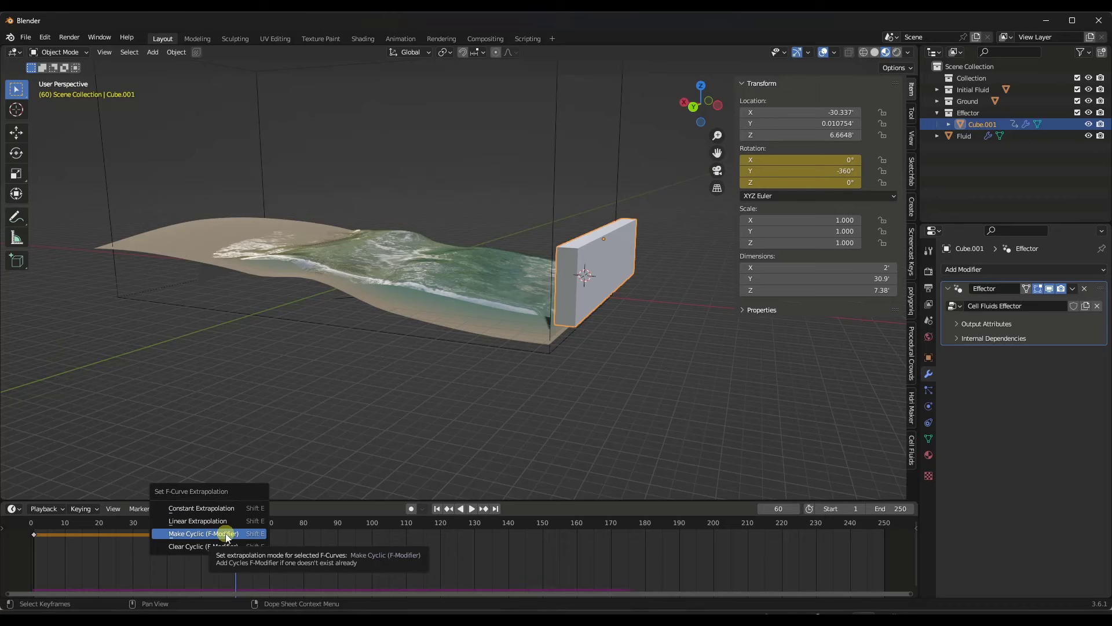
click(225, 533)
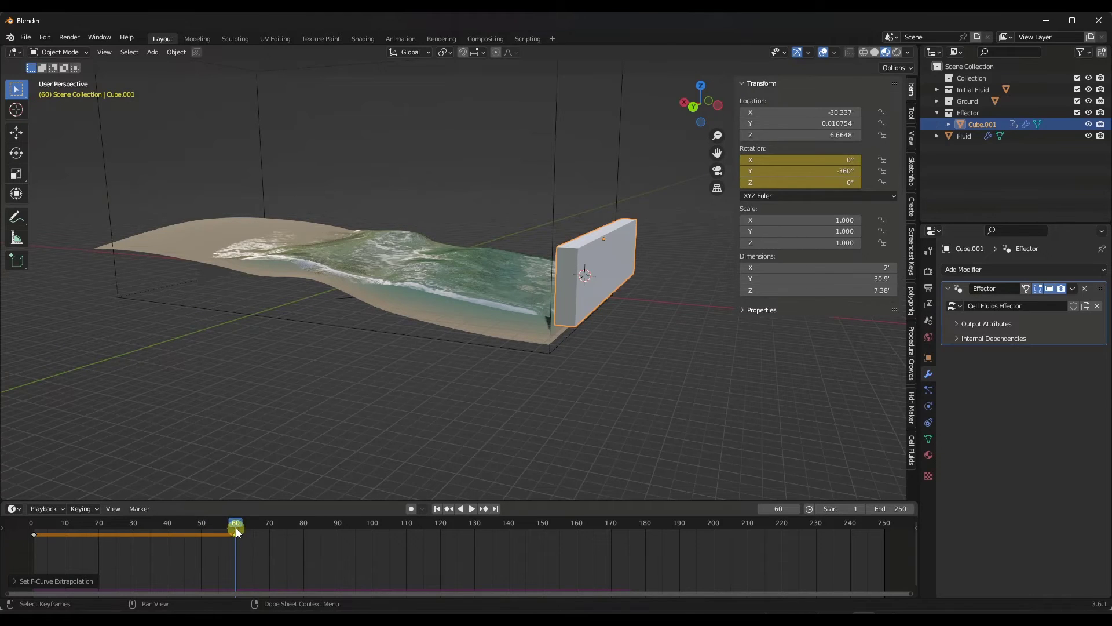
- Play the looping wave simulation from frame 1 and view the water from several angles with the wall block hidden
drag(235, 527, 32, 528)
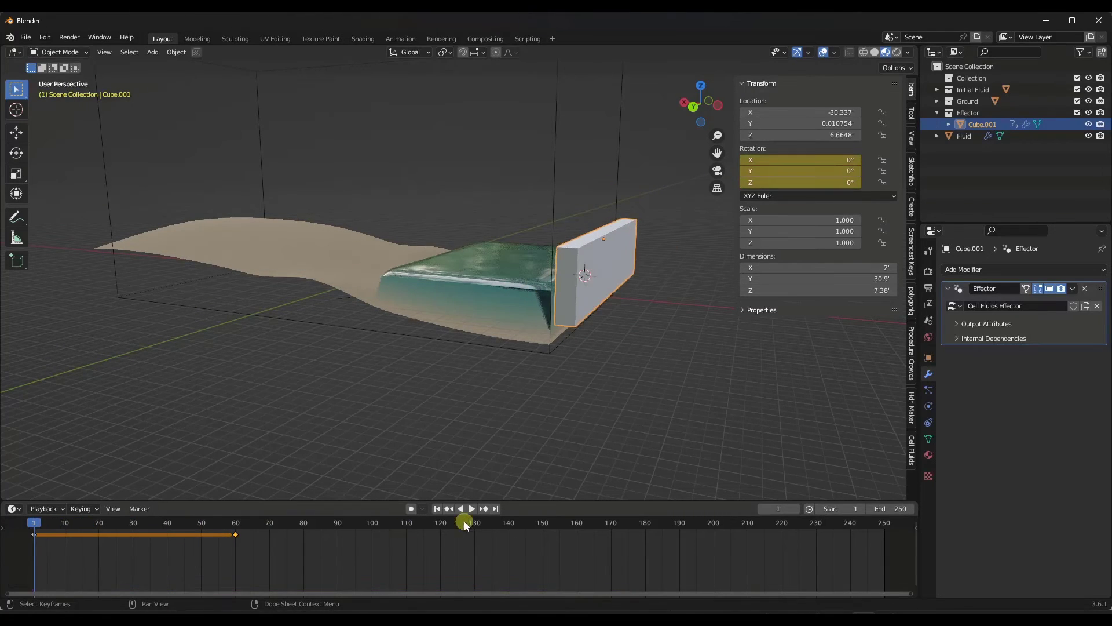
click(471, 508)
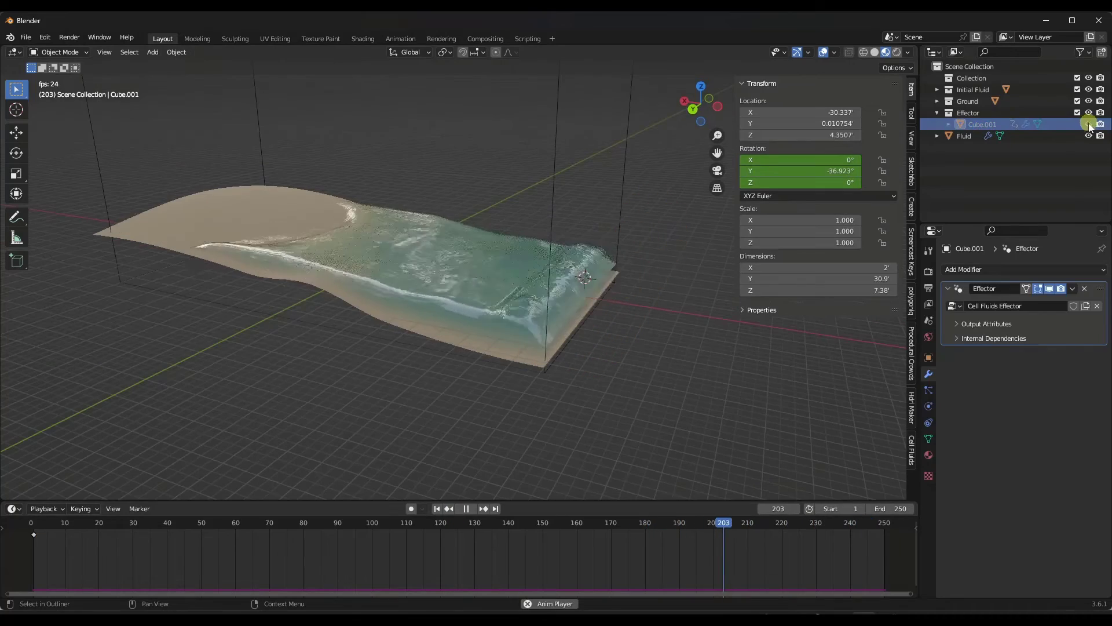
middle_drag(590, 312, 617, 305)
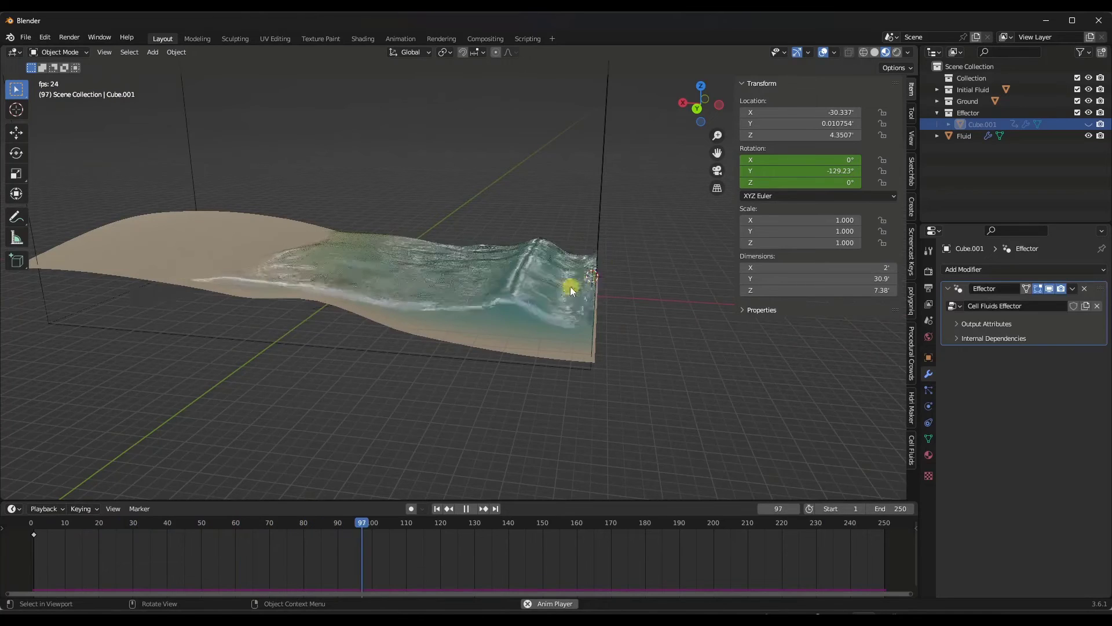
click(466, 508)
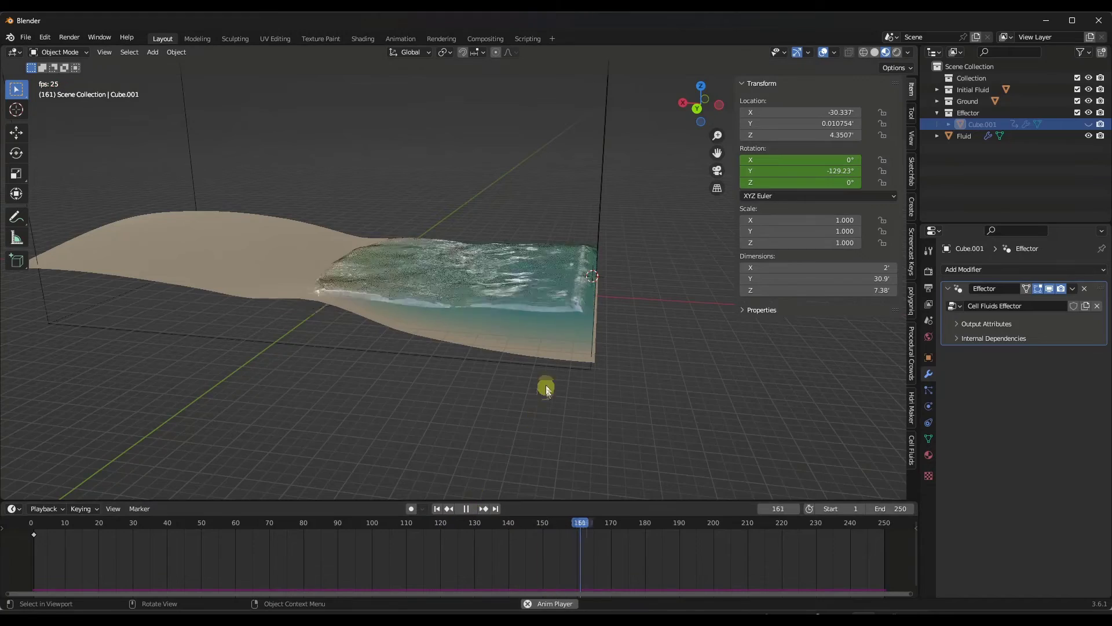
middle_drag(528, 337, 457, 260)
click(470, 509)
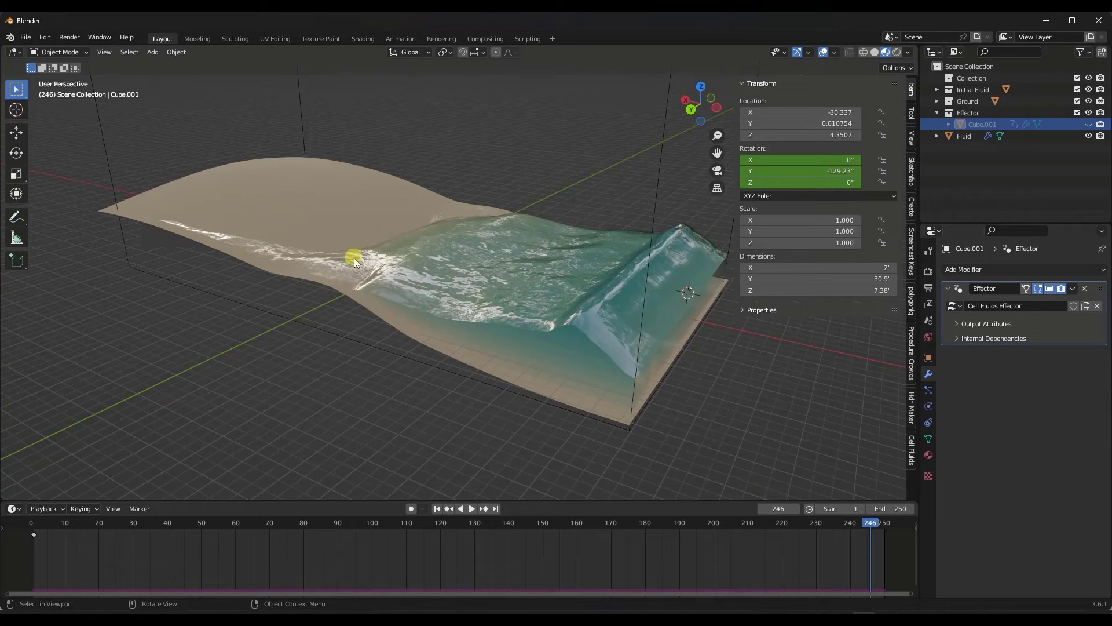
middle_drag(378, 268, 401, 268)
click(471, 508)
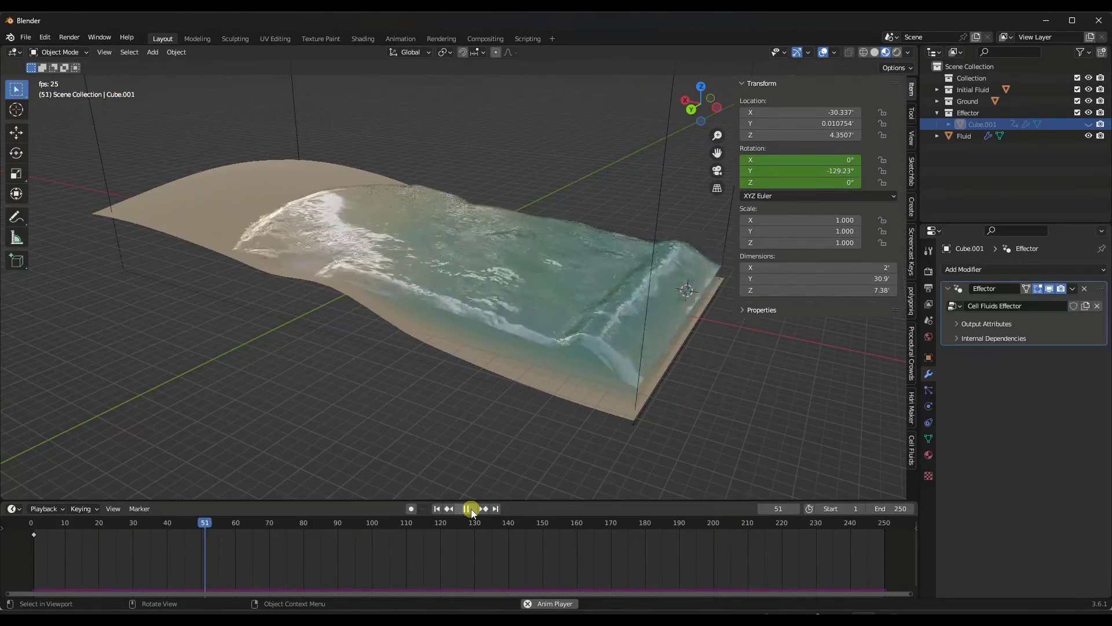
click(467, 509)
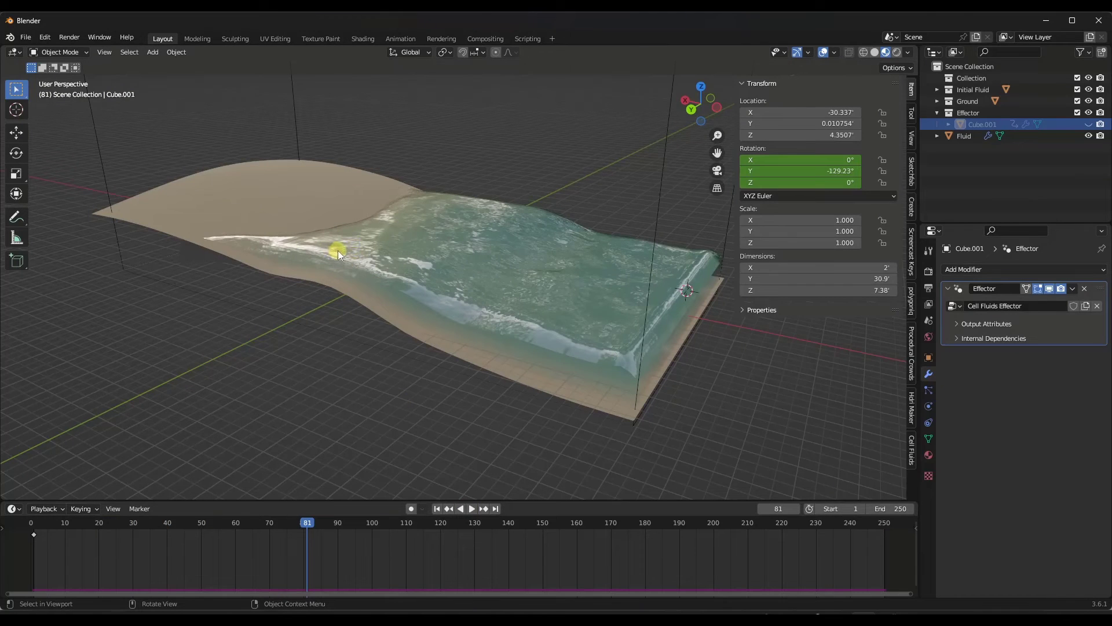
- Add a rock with the Rock Generator at the shoreline, placing it directly in the Scene Collection
click(956, 67)
key(shift+a)
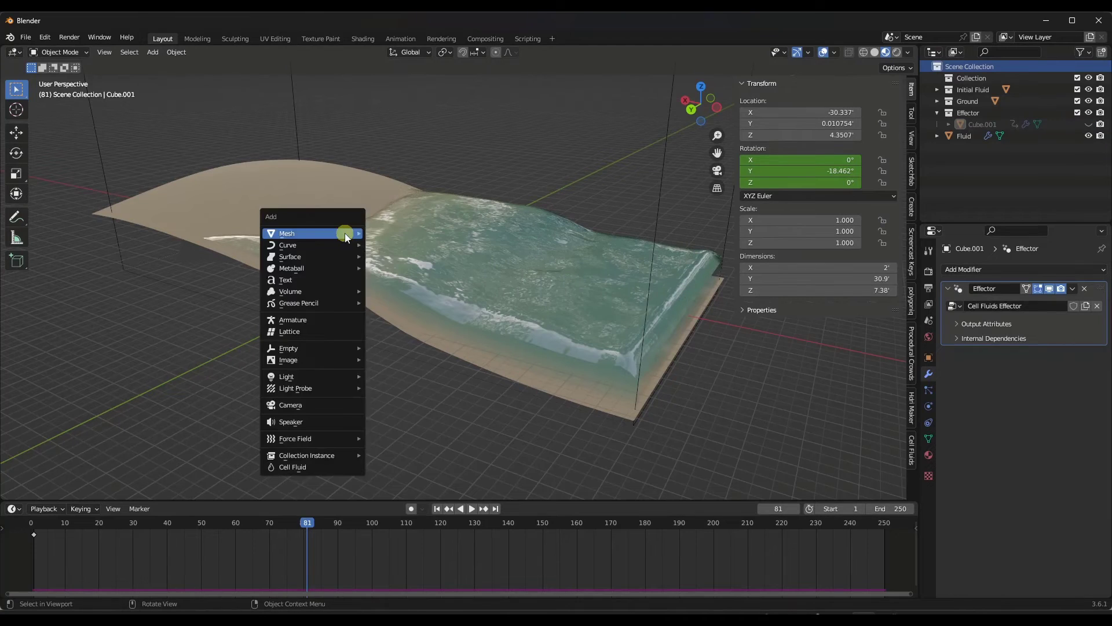
mouse_move(346, 232)
click(409, 378)
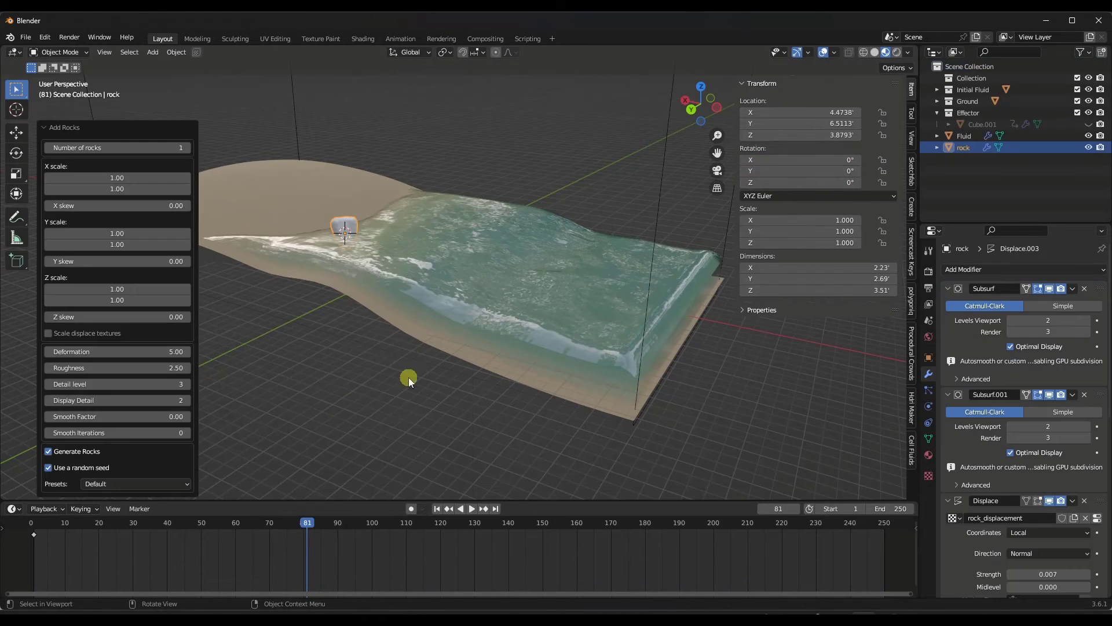
scroll(335, 228, up, 6)
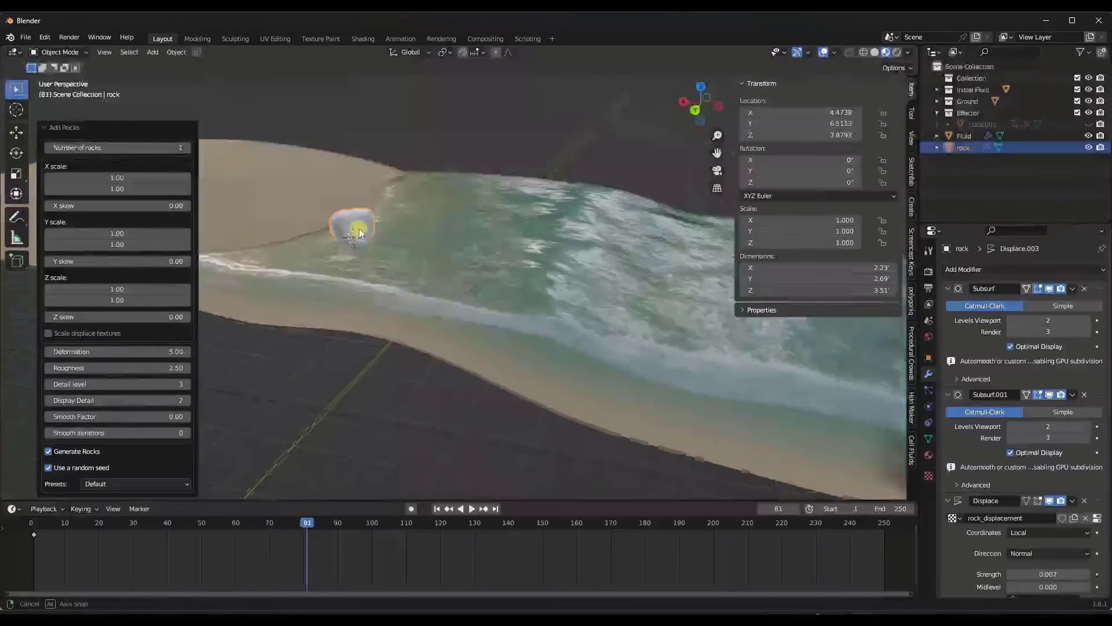
- Keep the number of rocks at 1 and widen the rock to X scale 2.81–2.83 and Y scale 2.76–2.80
click(187, 148)
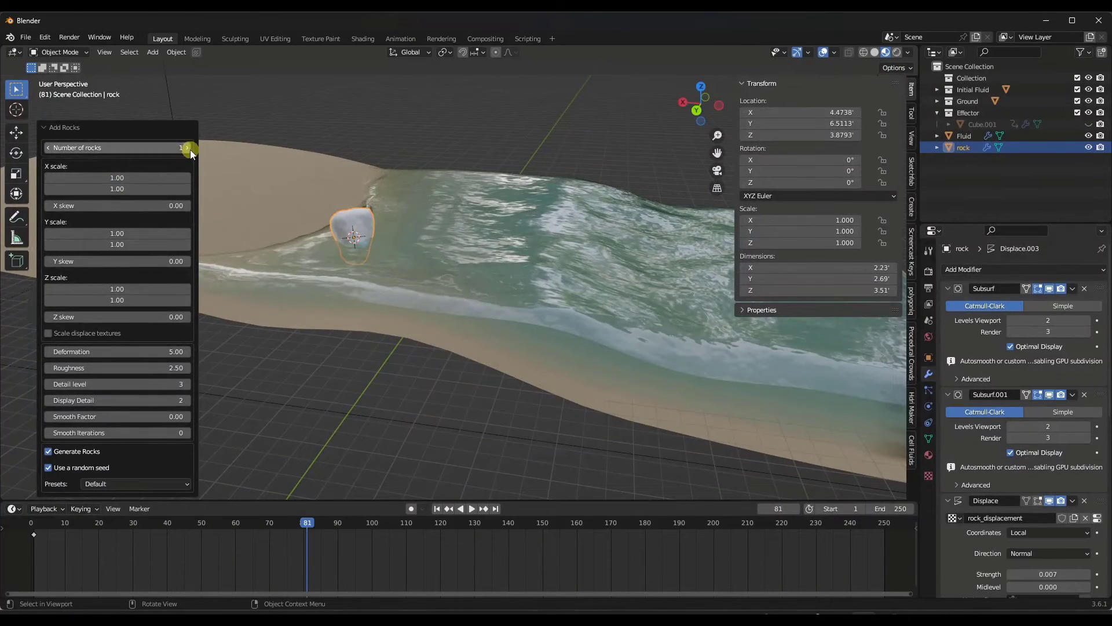
click(48, 148)
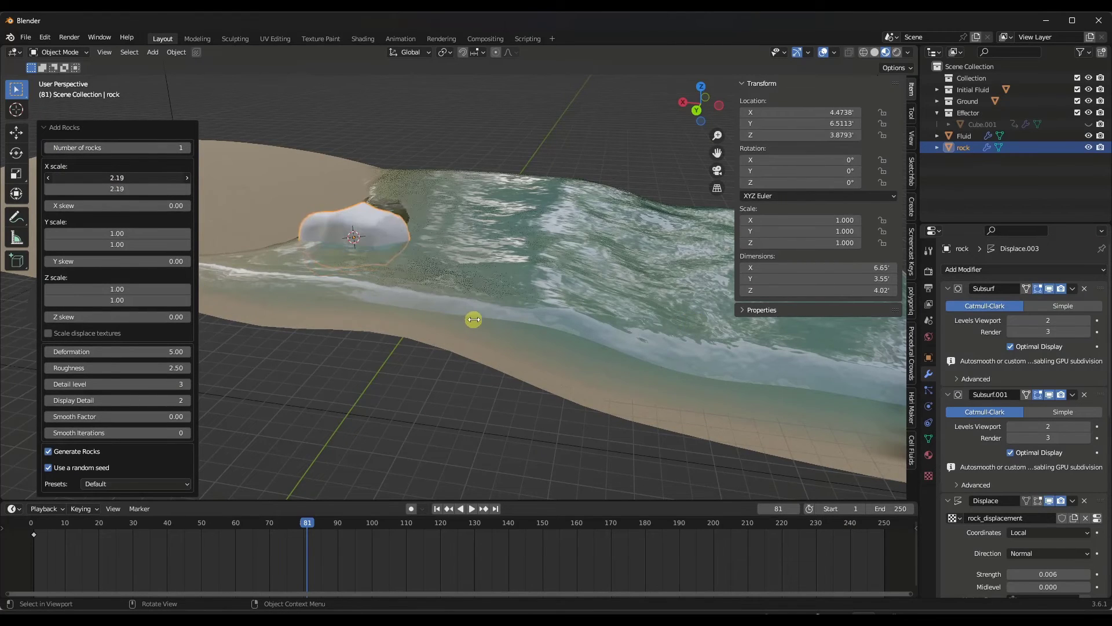
drag(482, 319, 507, 319)
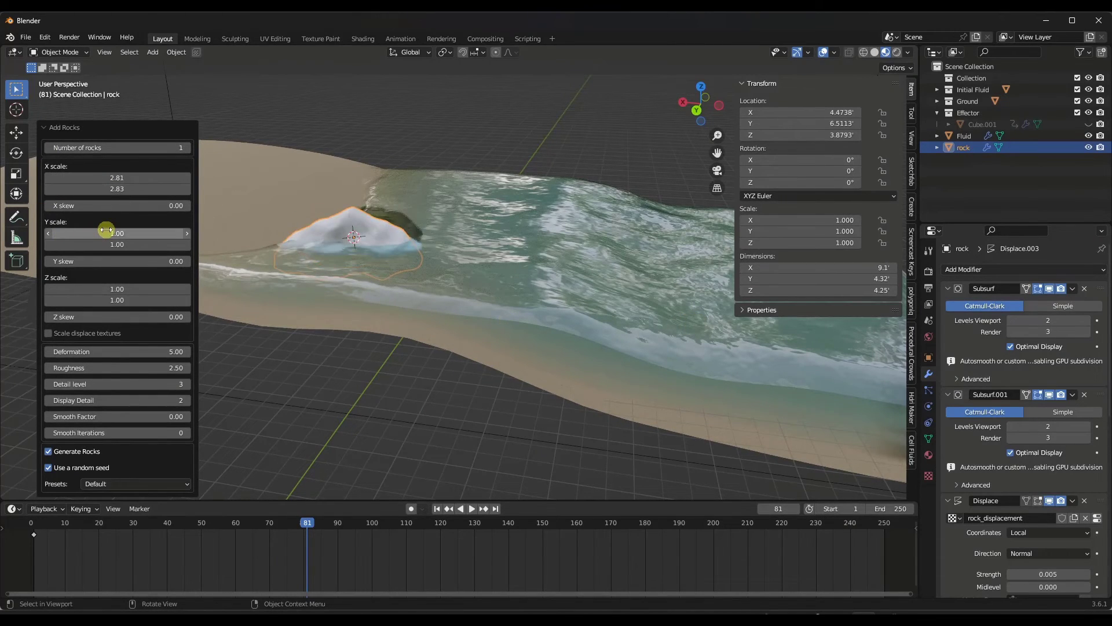
drag(106, 230, 456, 374)
drag(687, 369, 460, 361)
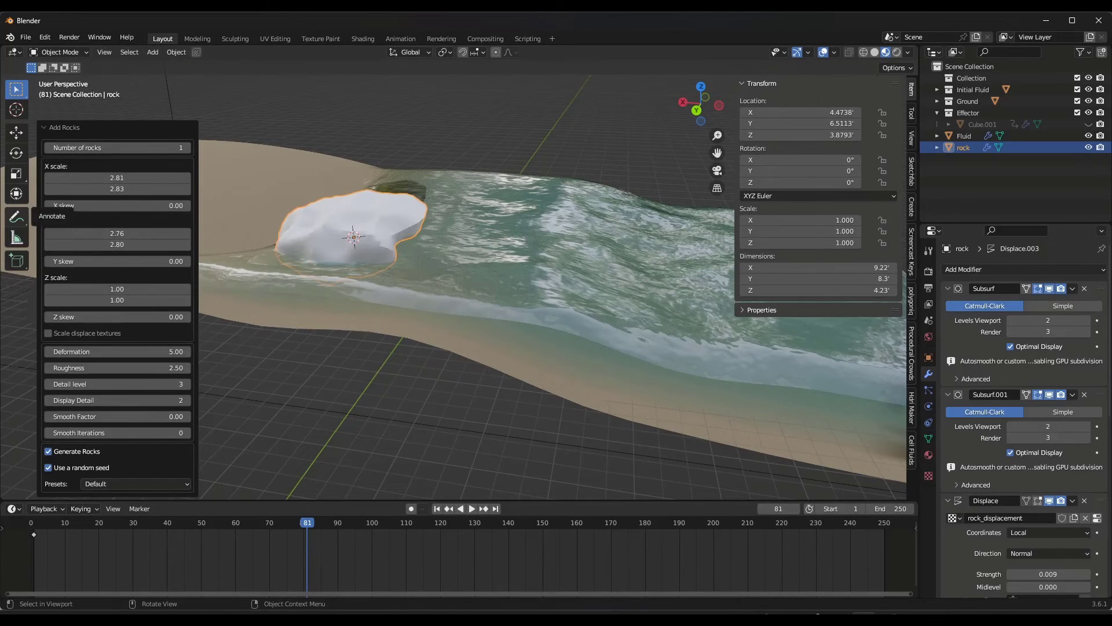
- Lower the rock about 1.25' along Z so it sits partly sunk in the beach
middle_drag(384, 276, 210, 356)
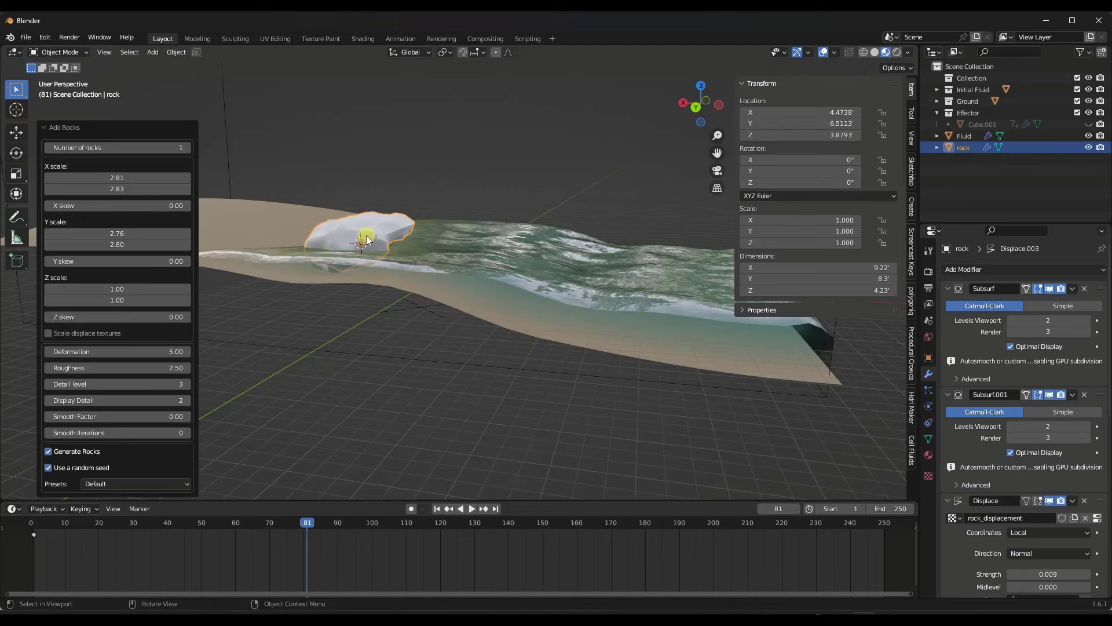
key(g)
key(z)
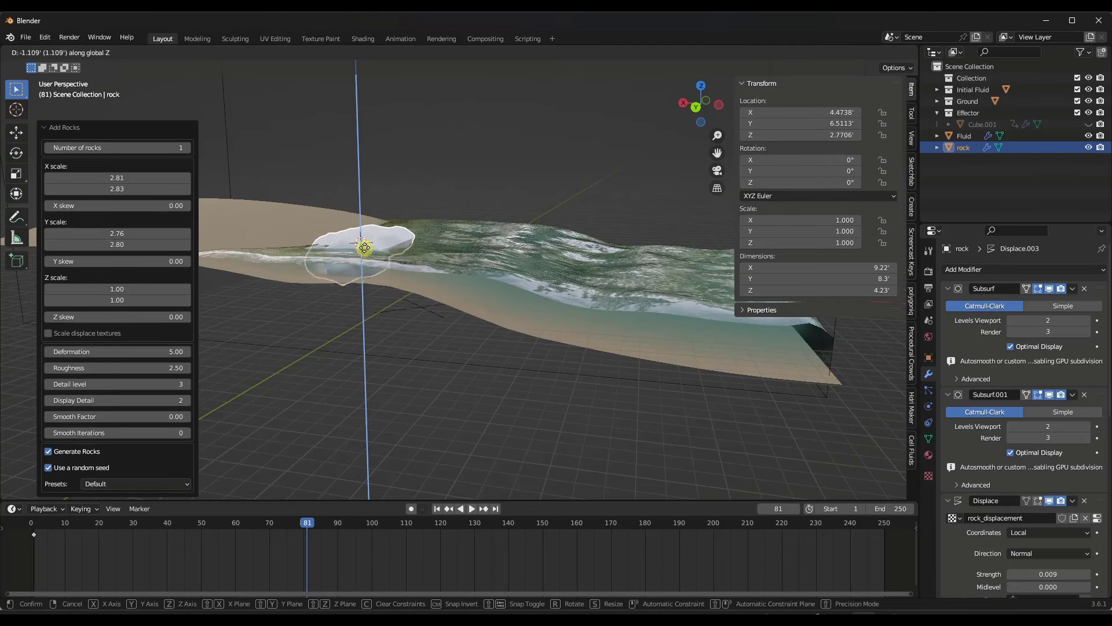
click(365, 251)
- Add a second generated rock at the shoreline on the other side of the water
middle_drag(392, 248, 494, 220)
key(shift+a)
mouse_move(542, 231)
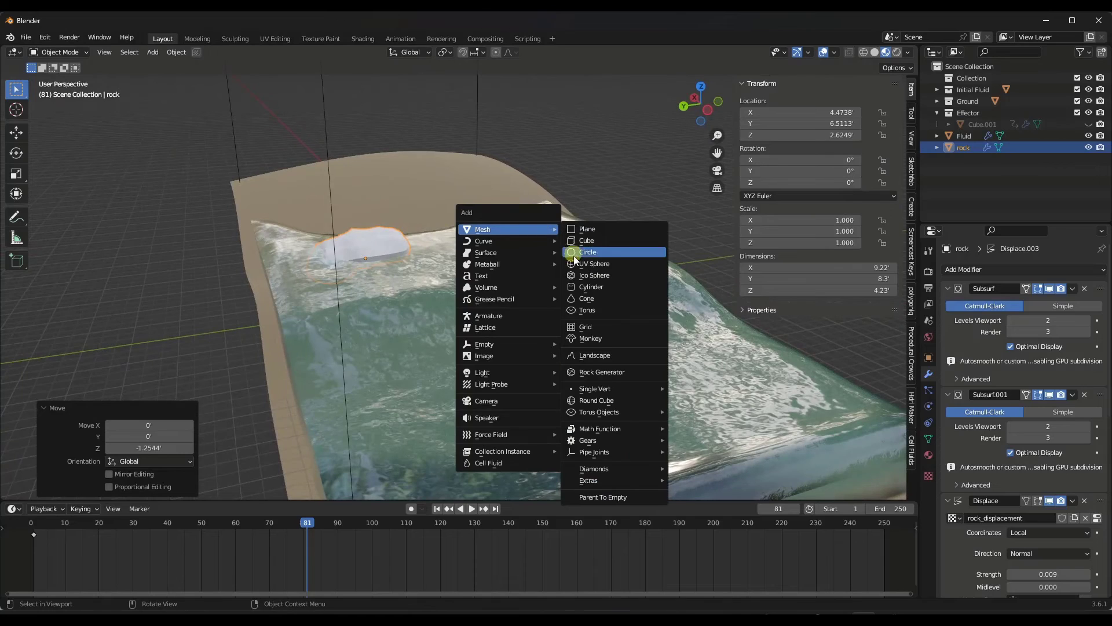
click(603, 372)
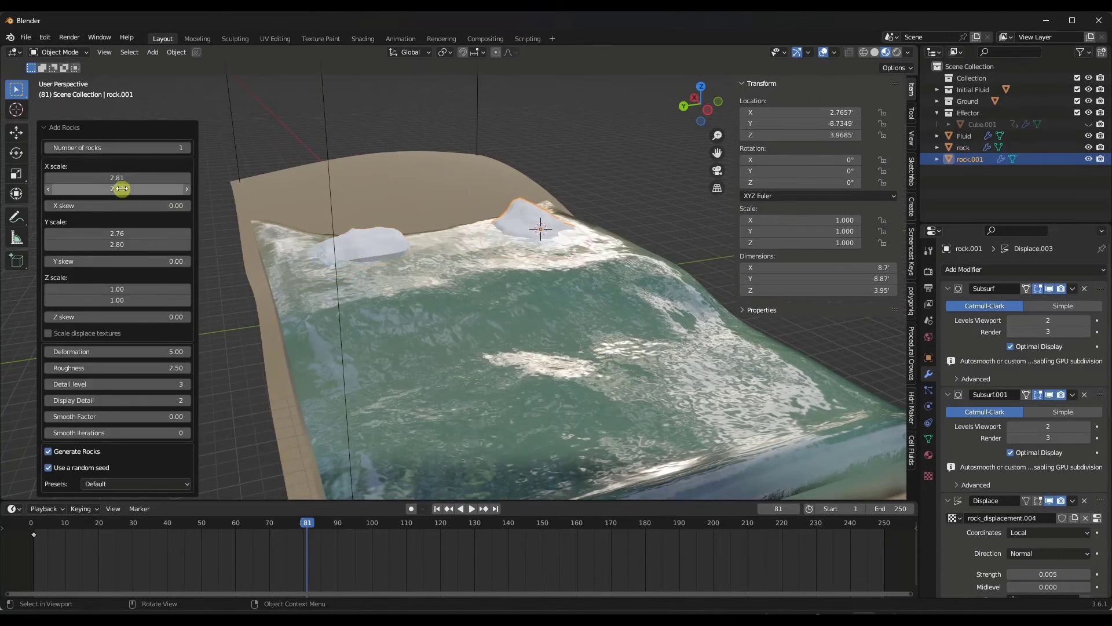
- Enable Scale displace textures for the second rock, set its X scale to 2.14–2.15, and adjust the first scaling factor
click(48, 332)
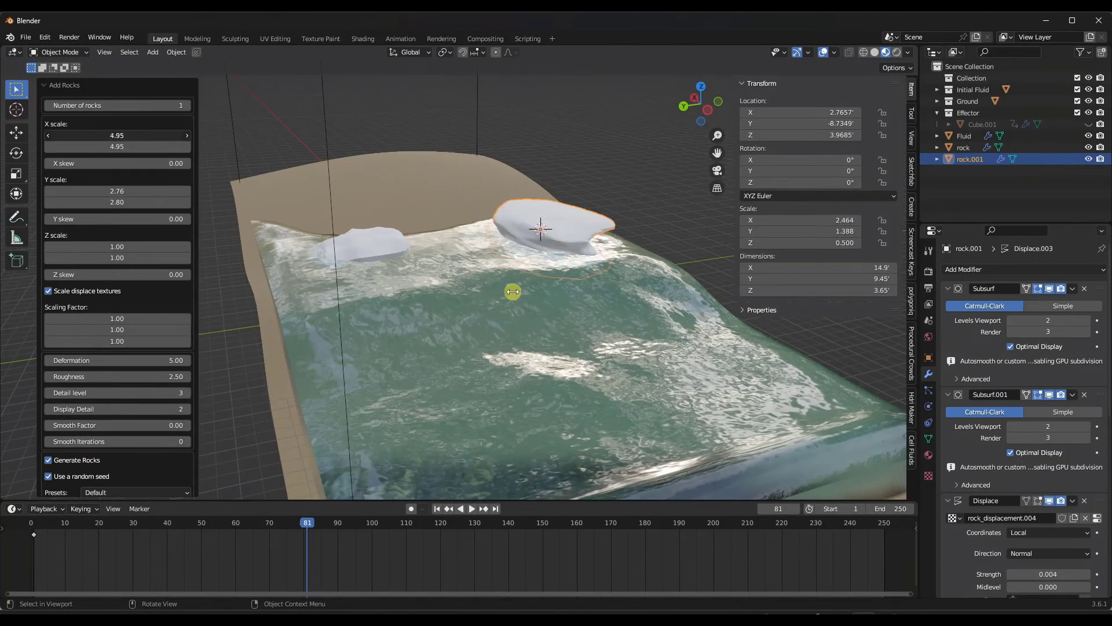
drag(117, 146, 138, 143)
middle_drag(487, 191, 515, 232)
drag(129, 146, 630, 291)
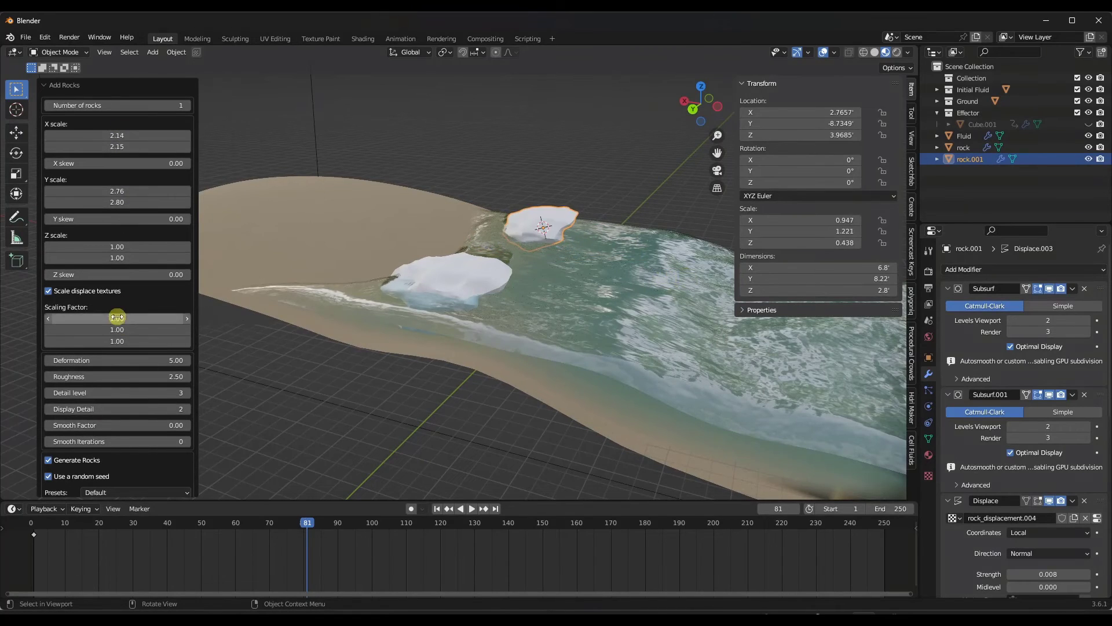
drag(117, 317, 122, 317)
- Move the second rock along X to about 0.853' and scale it by 1.243 along Z
key(g)
key(x)
click(575, 242)
middle_drag(576, 242, 551, 243)
key(s)
key(z)
click(617, 219)
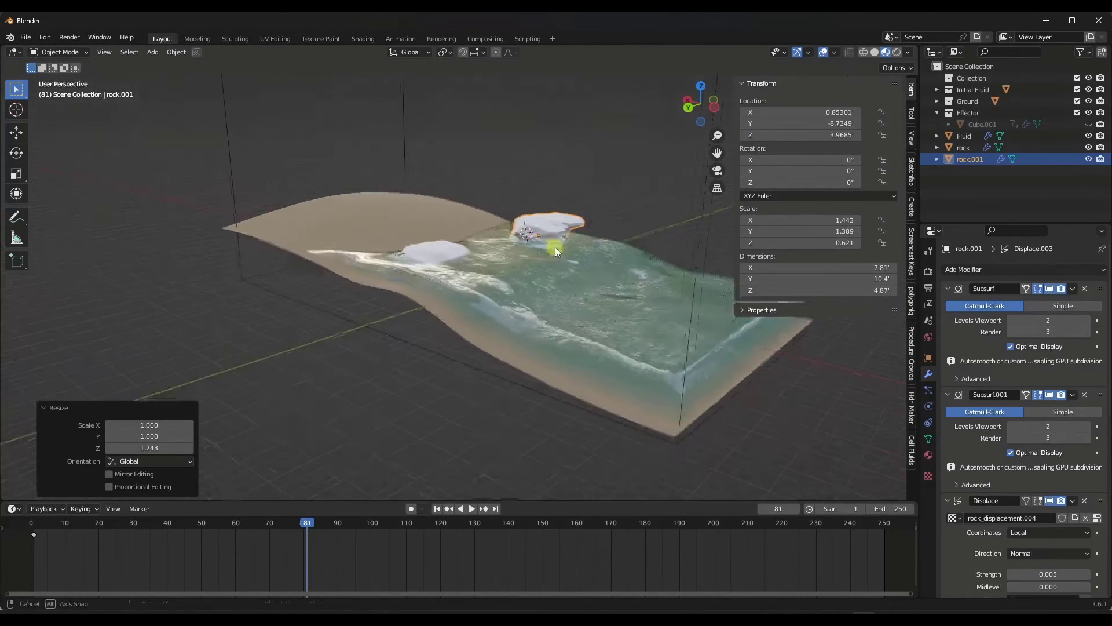
- Play the simulation from frame 1 to check how the water meets the two rocks
click(436, 508)
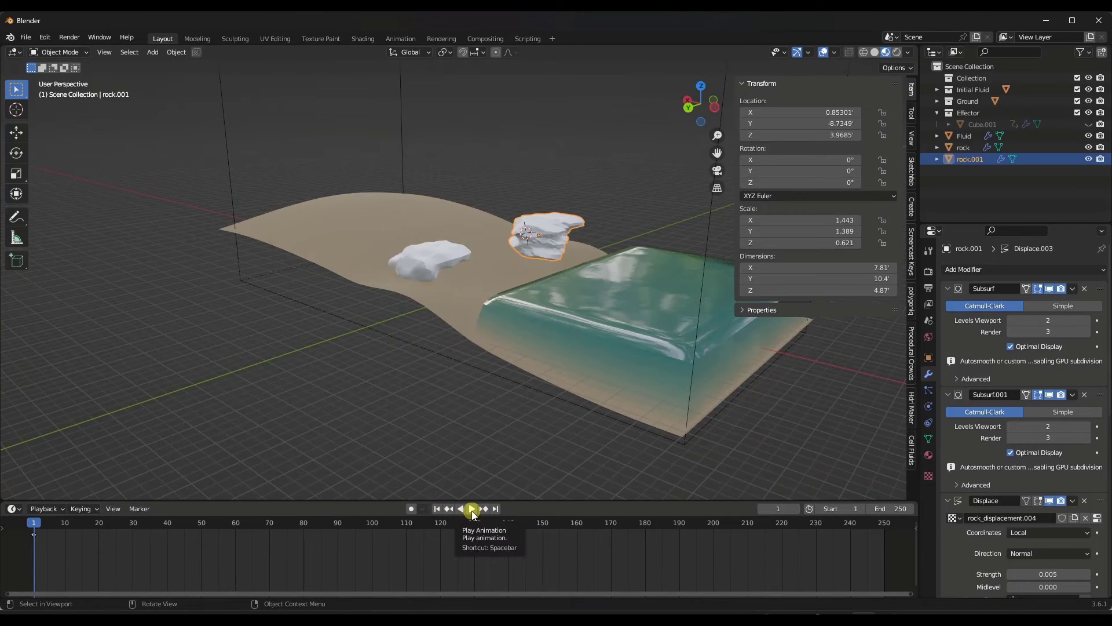
click(471, 508)
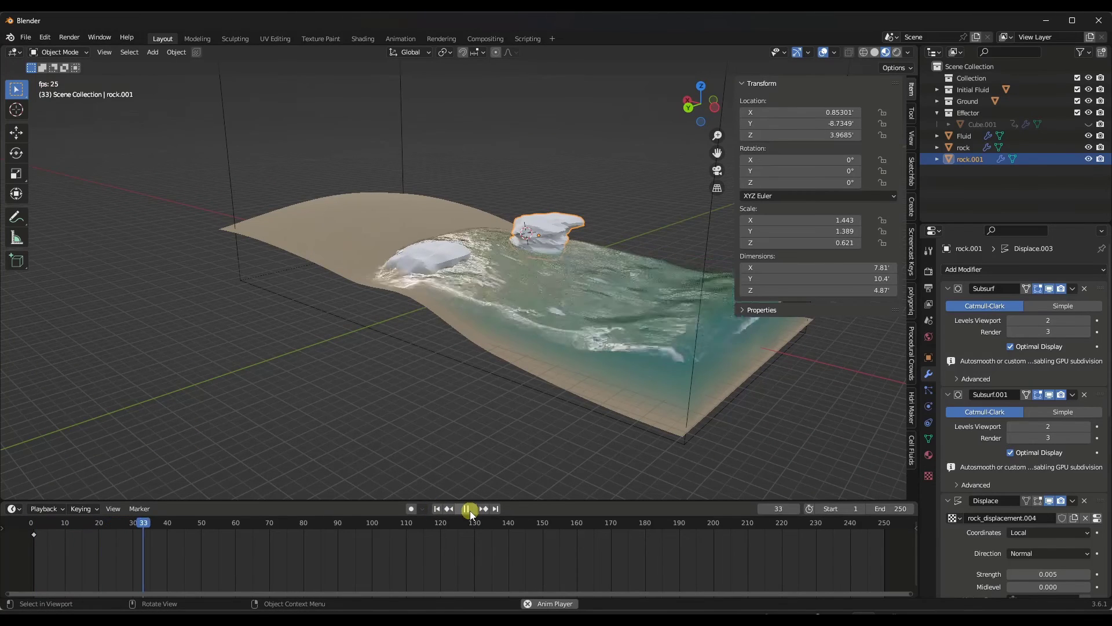
middle_drag(503, 295, 821, 197)
click(466, 509)
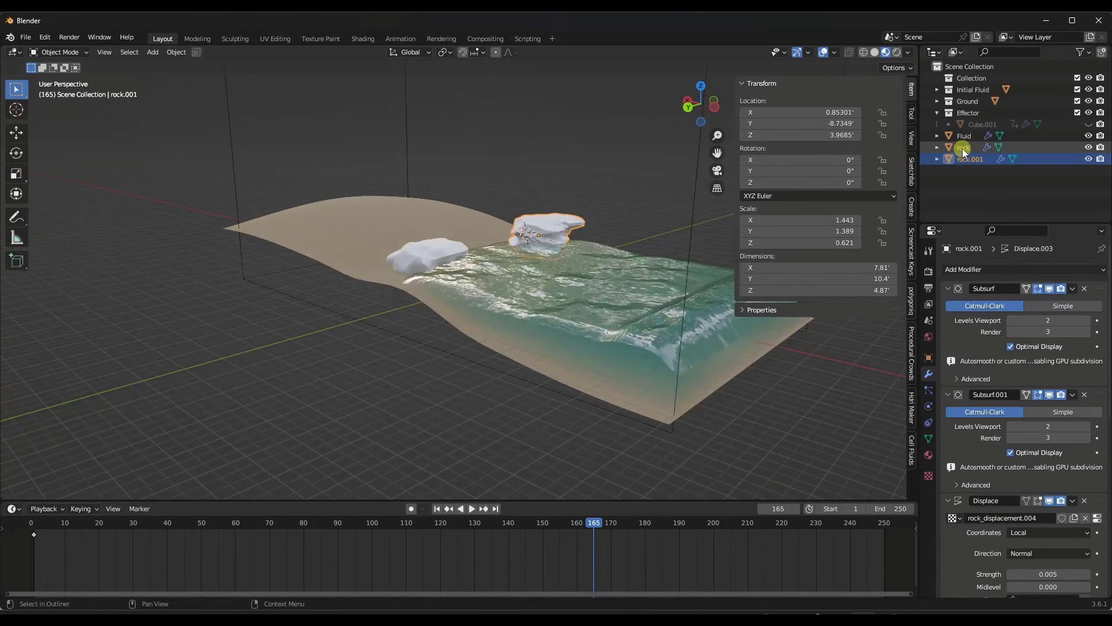
- Move both rocks into the Ground collection and replay the simulation from frame 1, viewing the water around the rocks
drag(962, 149, 973, 103)
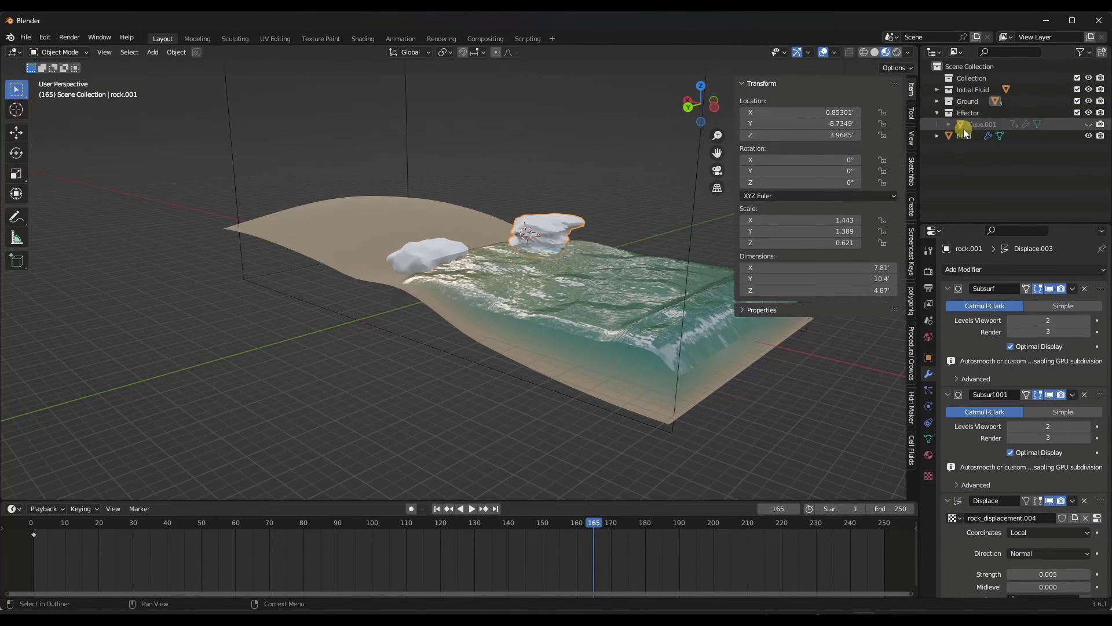
click(436, 509)
click(472, 509)
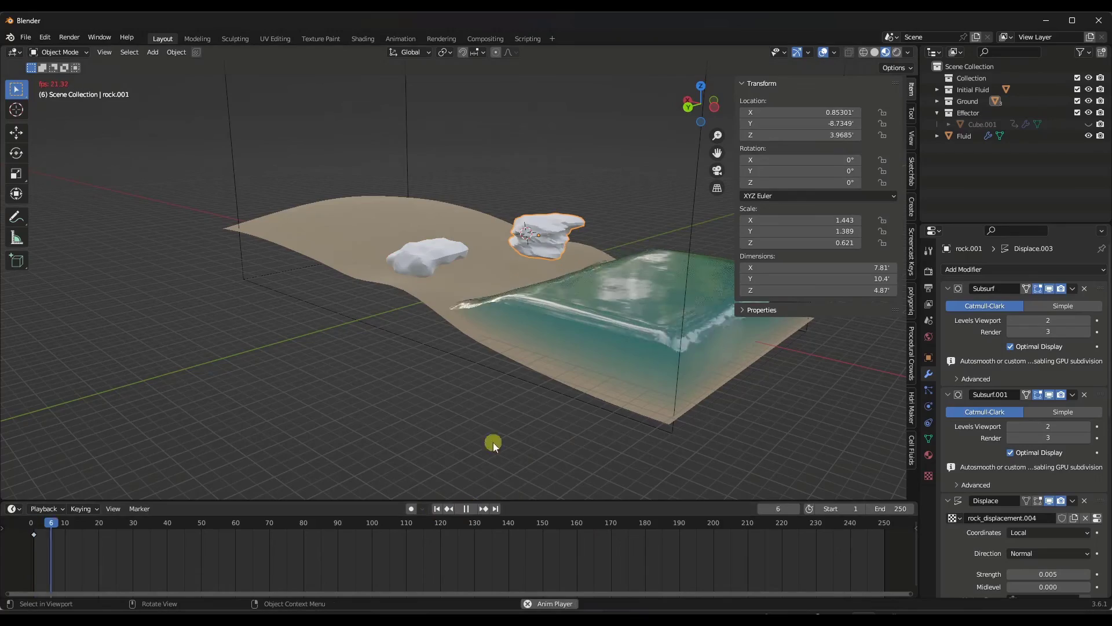
scroll(454, 262, up, 4)
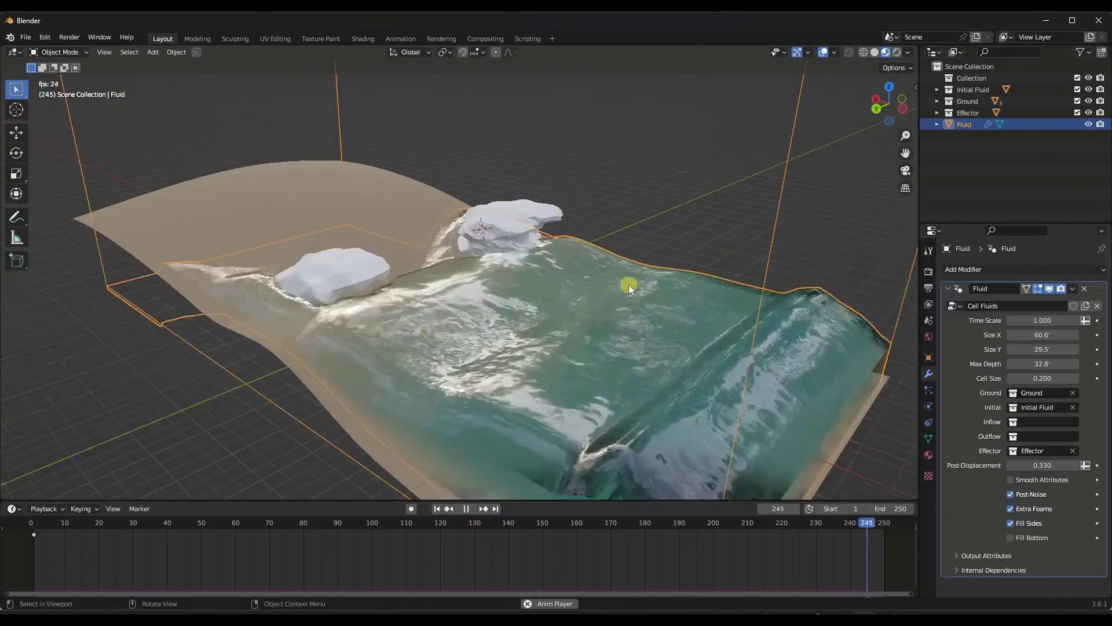
scroll(637, 289, down, 3)
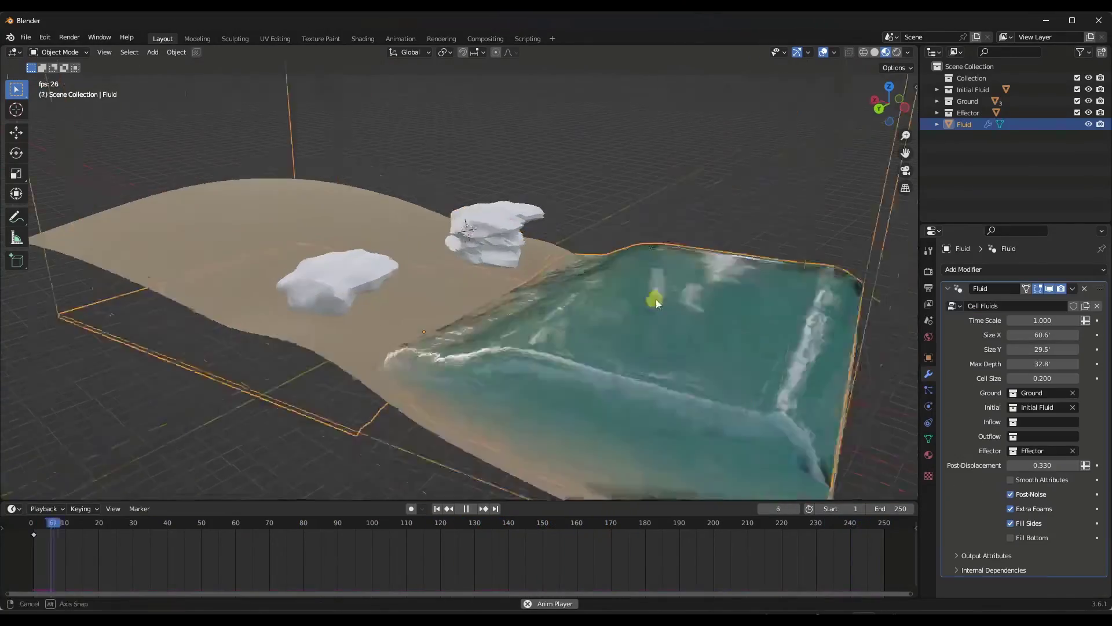
middle_drag(708, 315, 432, 284)
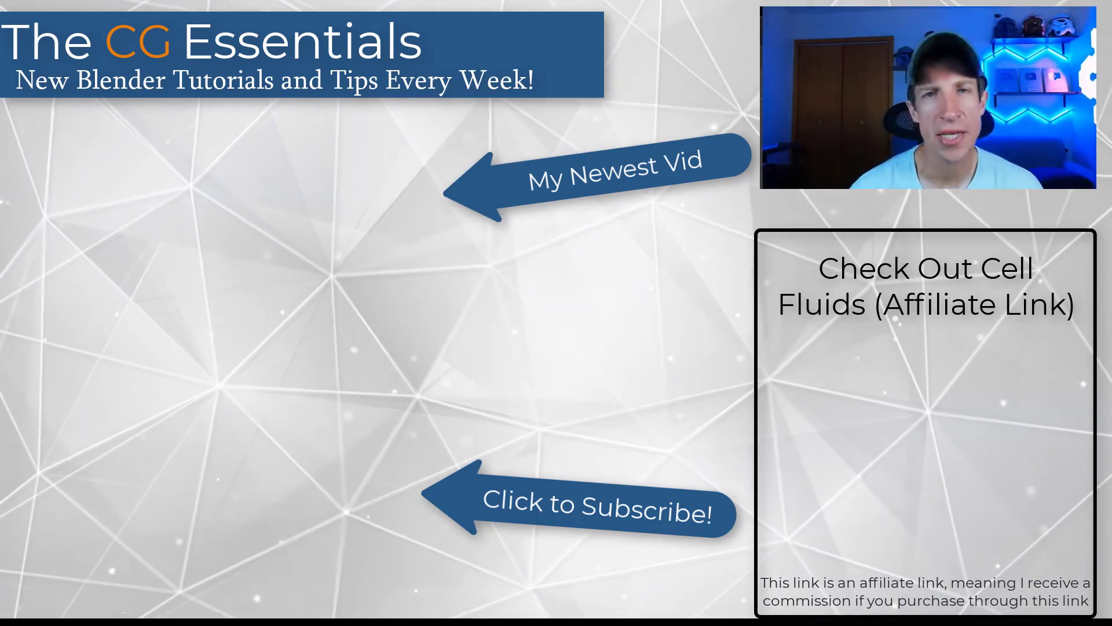